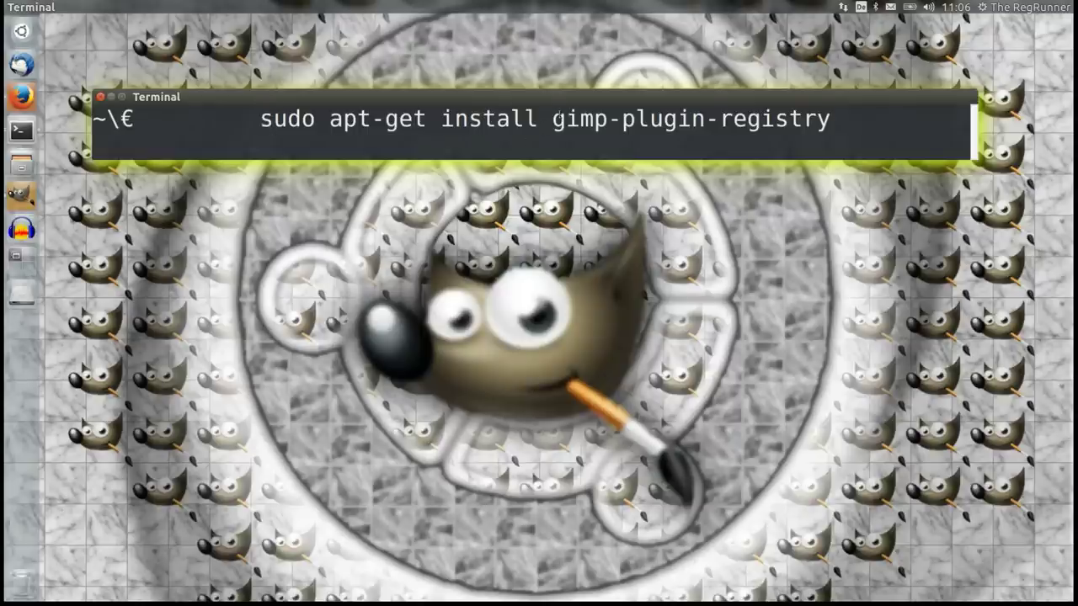
# - Highlight the gimp-plugin-registry package in the apt-get command, then bring up GIMP with DSC00464.JPG
pyautogui.moveTo(552, 119); pyautogui.dragTo(830, 118)
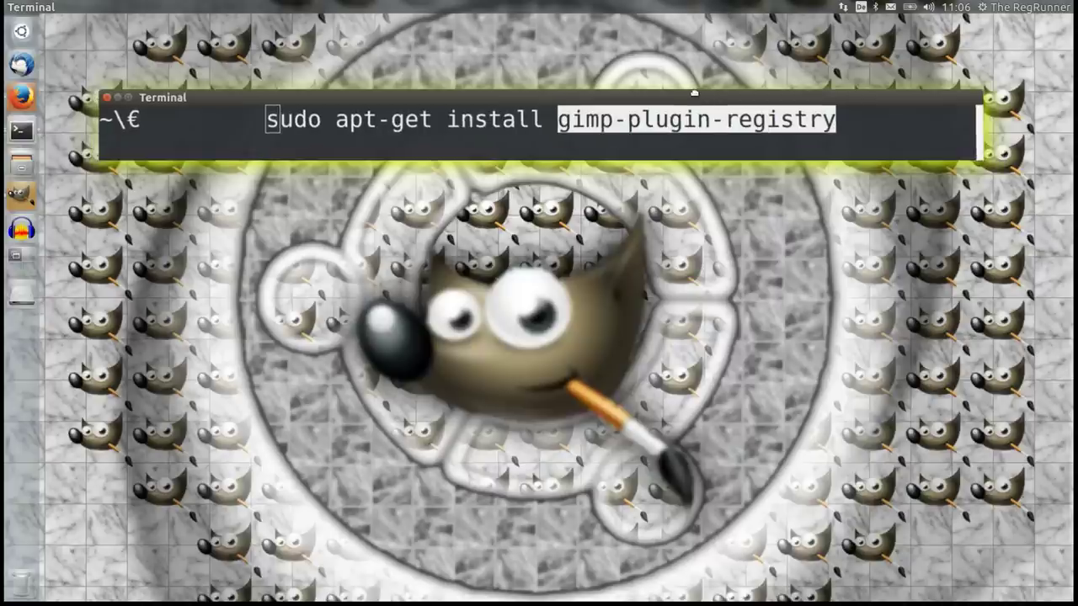
pyautogui.click(908, 140)
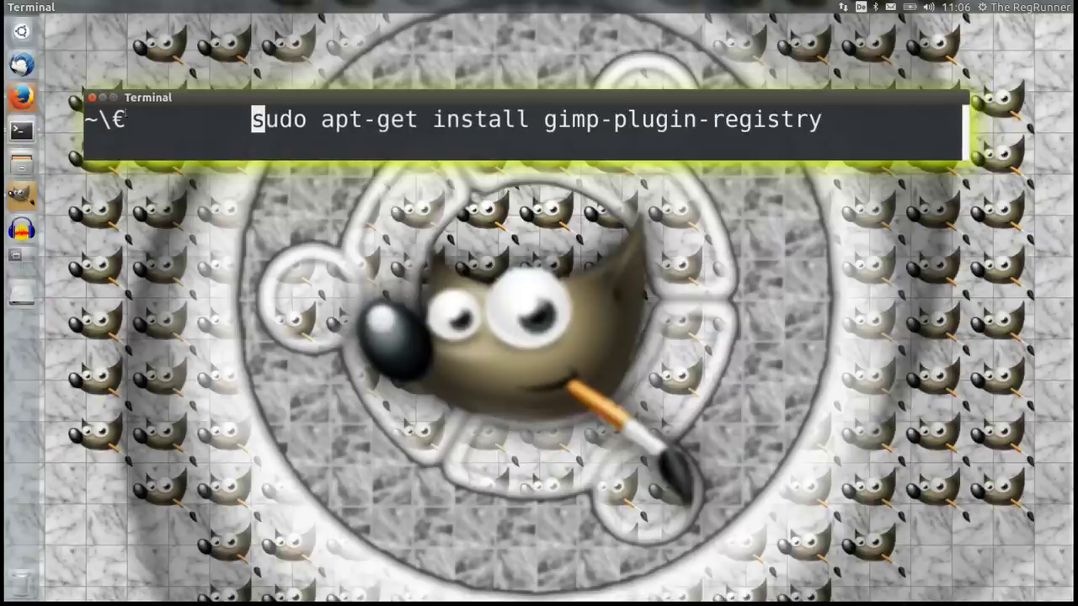
pyautogui.click(14, 99)
pyautogui.click(20, 197)
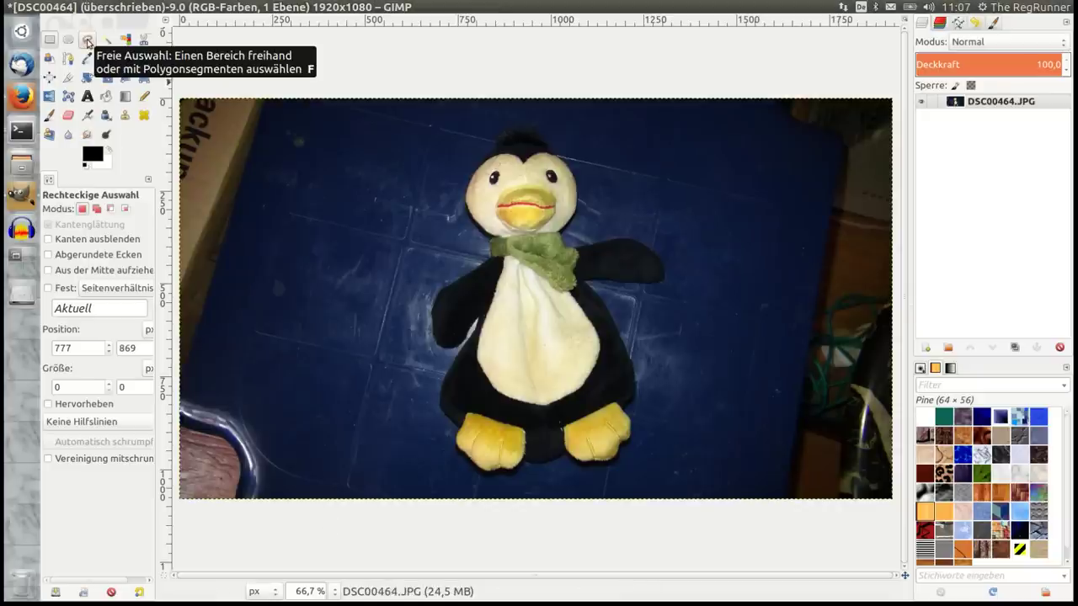
# - Enclose the top-left cardboard corner in a three-point Free Select polygon
pyautogui.click(87, 39)
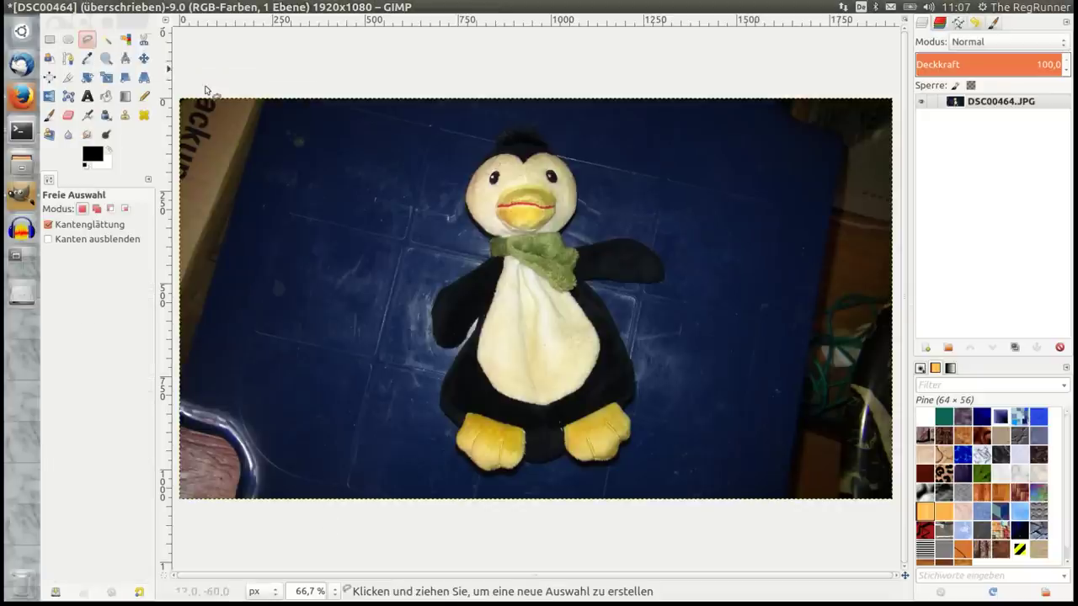
pyautogui.click(173, 81)
pyautogui.click(288, 80)
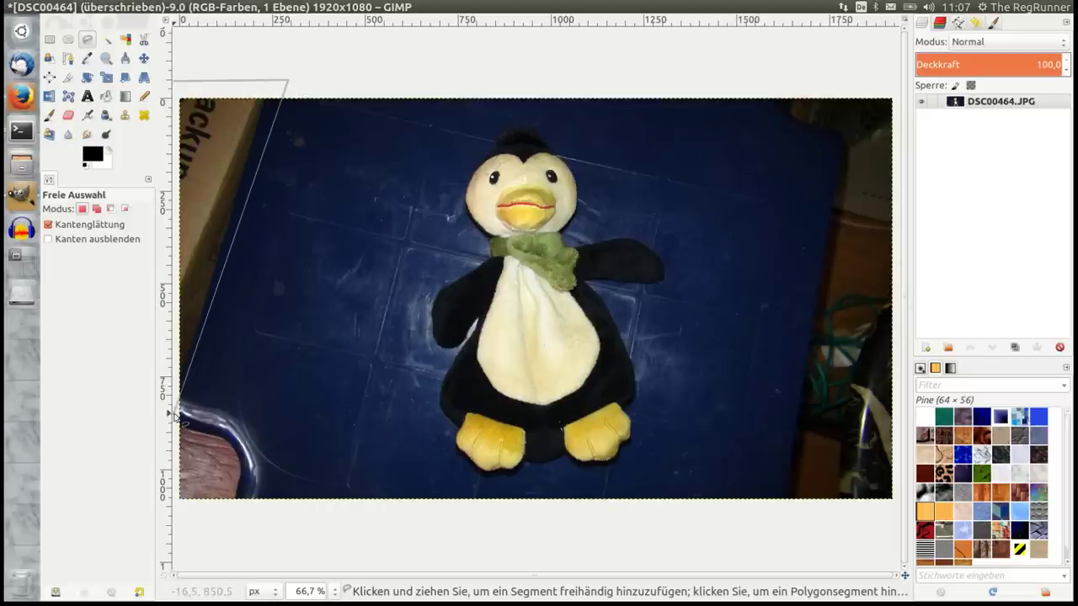
pyautogui.click(176, 412)
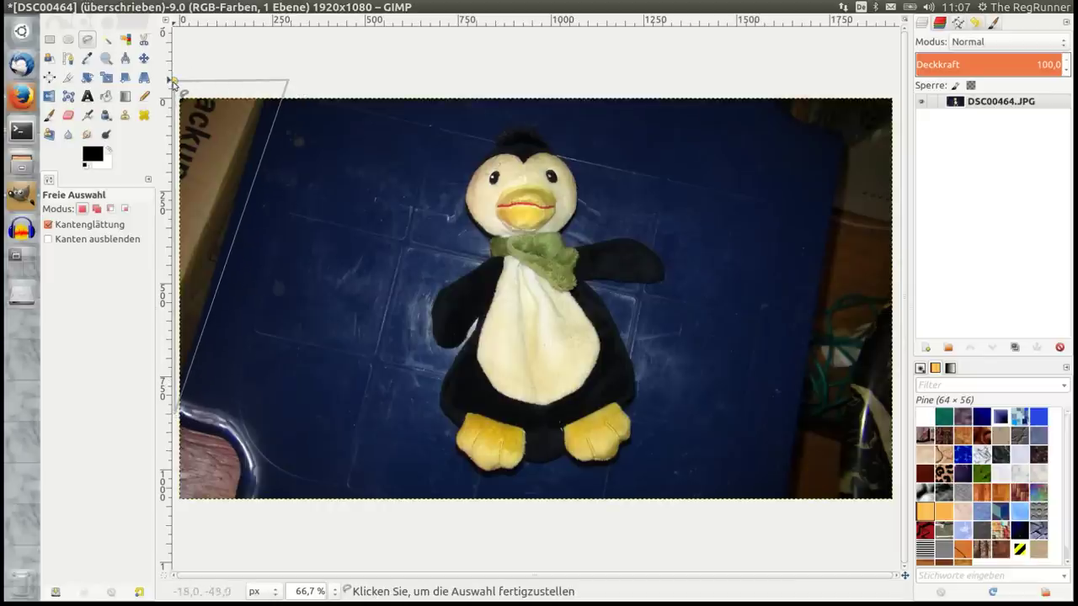
pyautogui.click(173, 82)
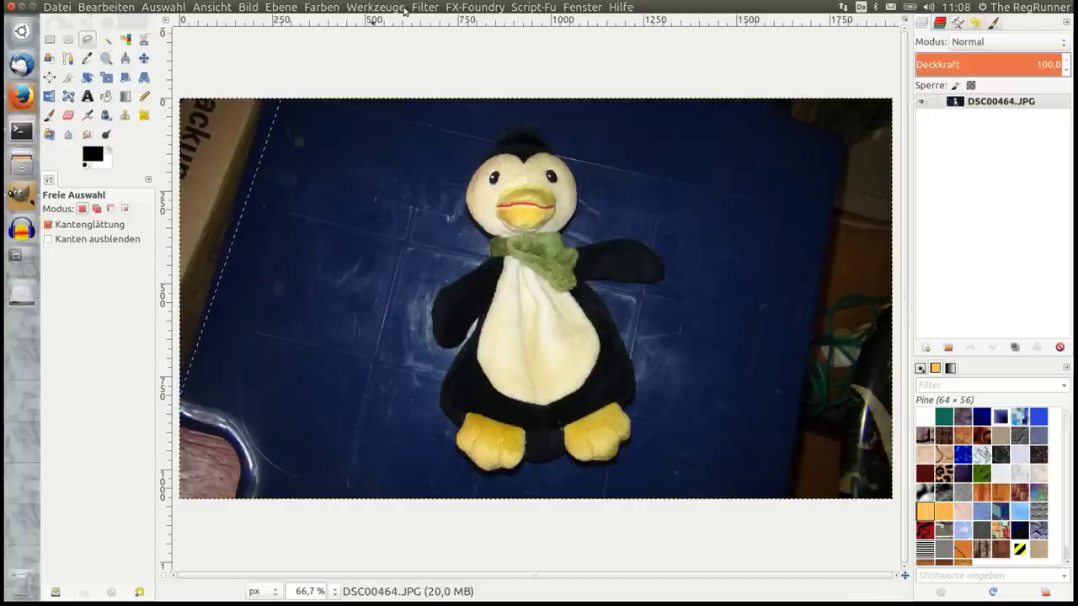
# - Open Heal selection from the Filter > Verbessern menu for the selected corner
pyautogui.click(423, 8)
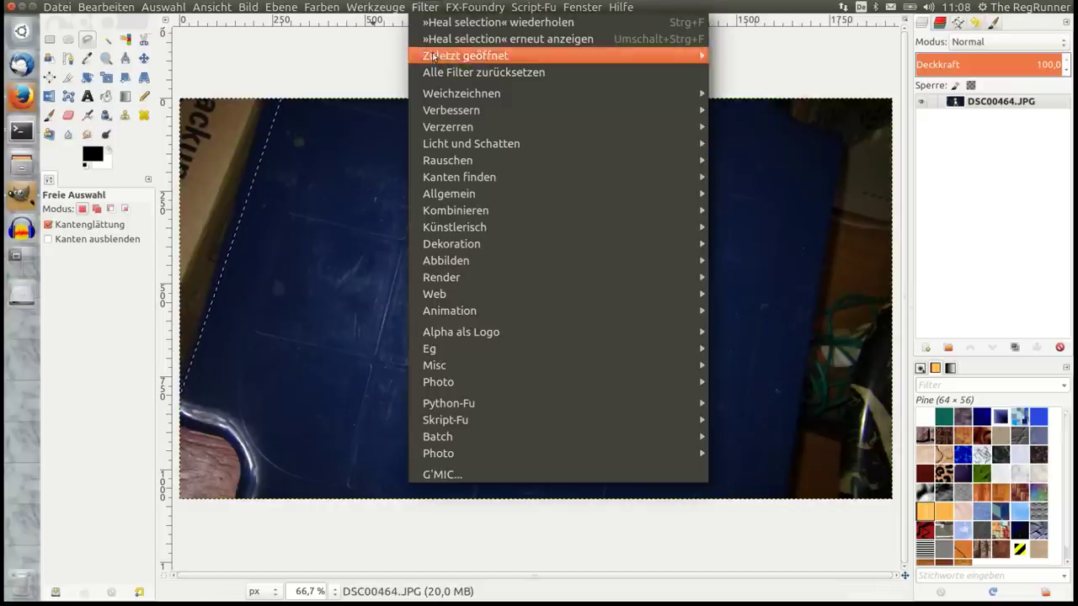
pyautogui.moveTo(452, 110)
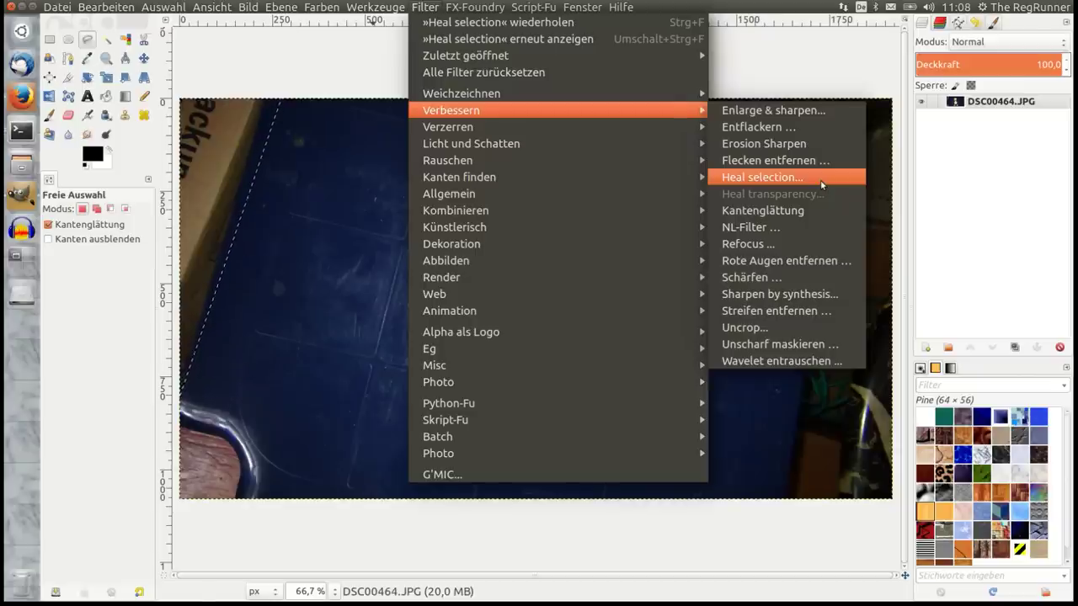
pyautogui.click(821, 184)
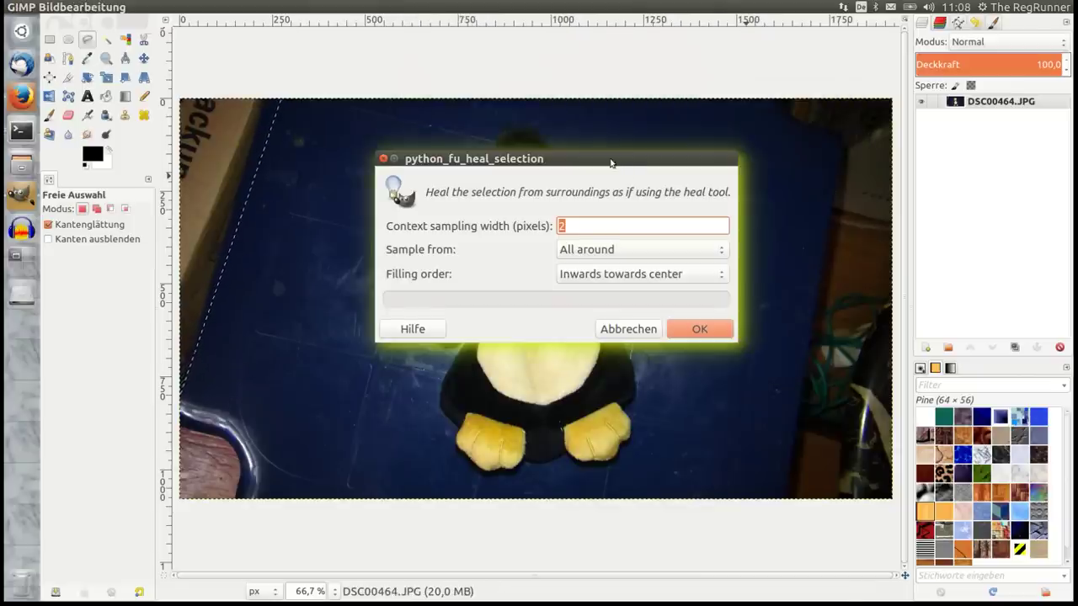
# - Heal the corner with sampling width 20, All around sampling and Inwards towards center filling
pyautogui.moveTo(610, 162); pyautogui.dragTo(570, 181)
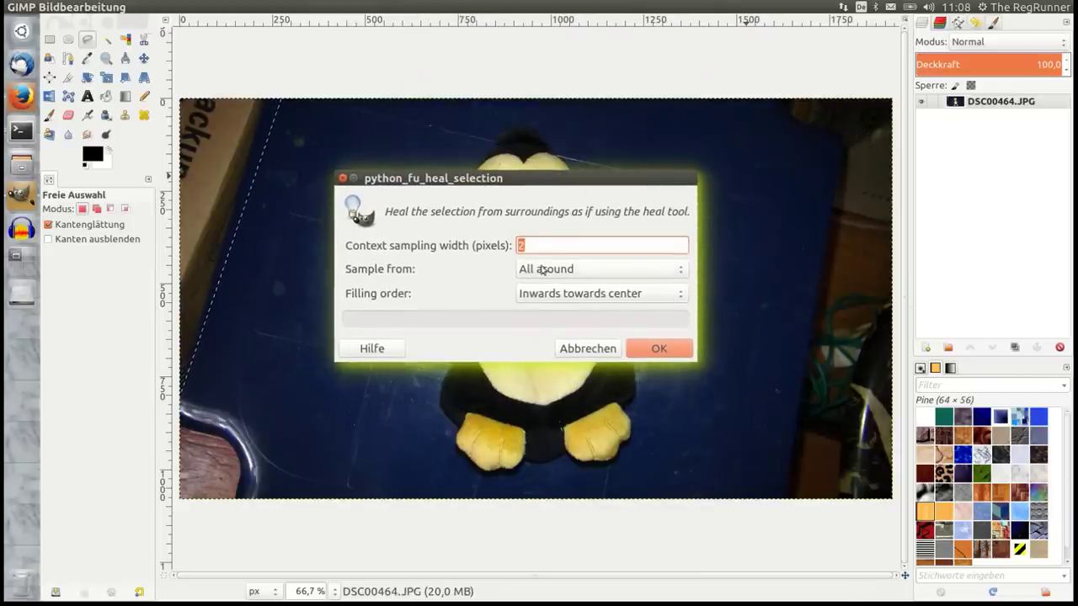
pyautogui.click(539, 244)
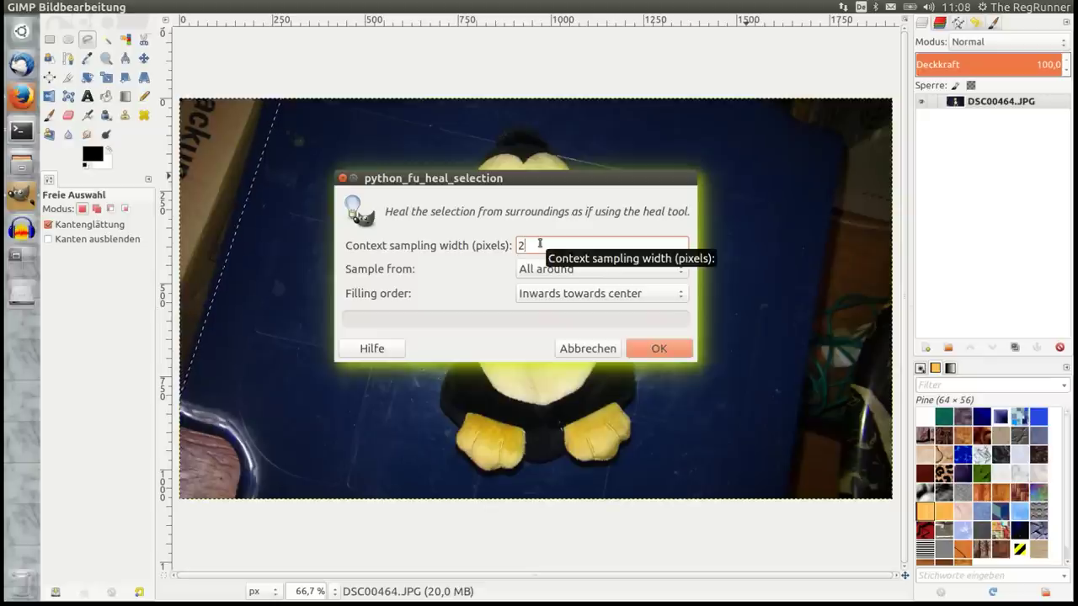
pyautogui.write('0')
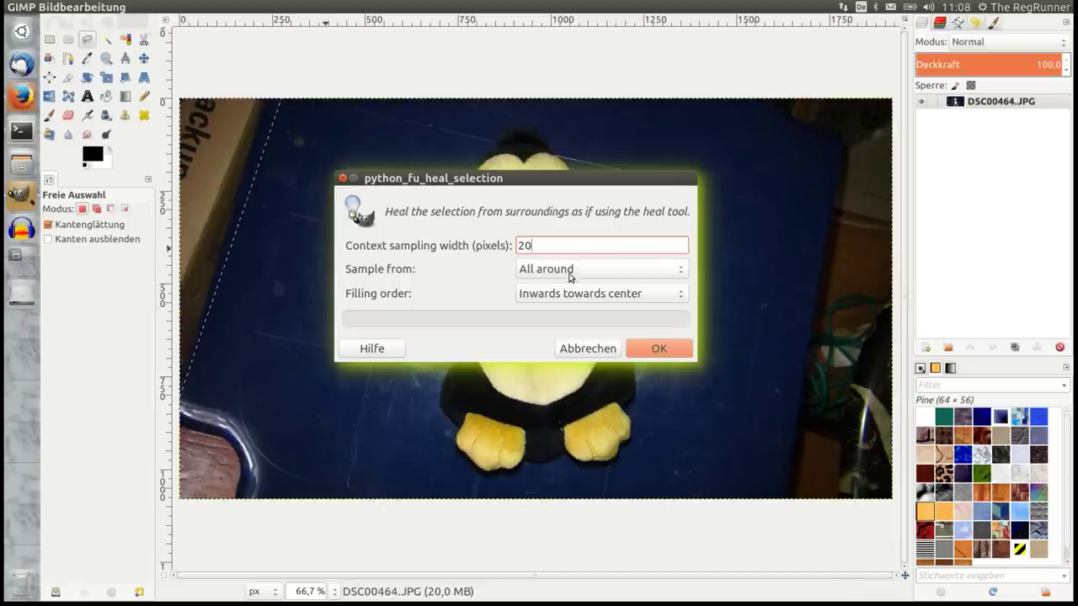
pyautogui.click(686, 275)
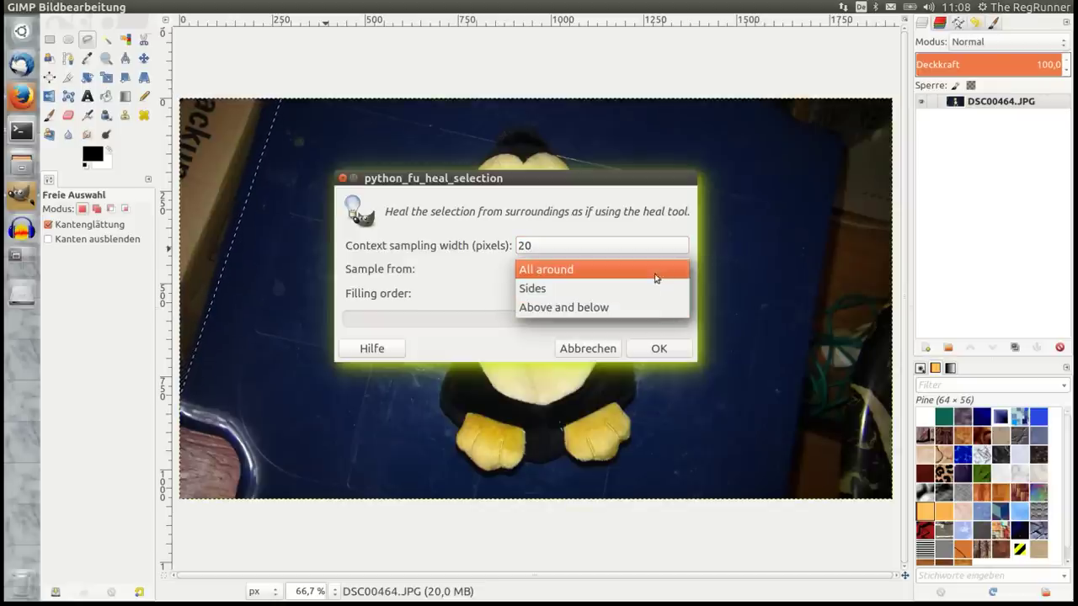
pyautogui.click(651, 271)
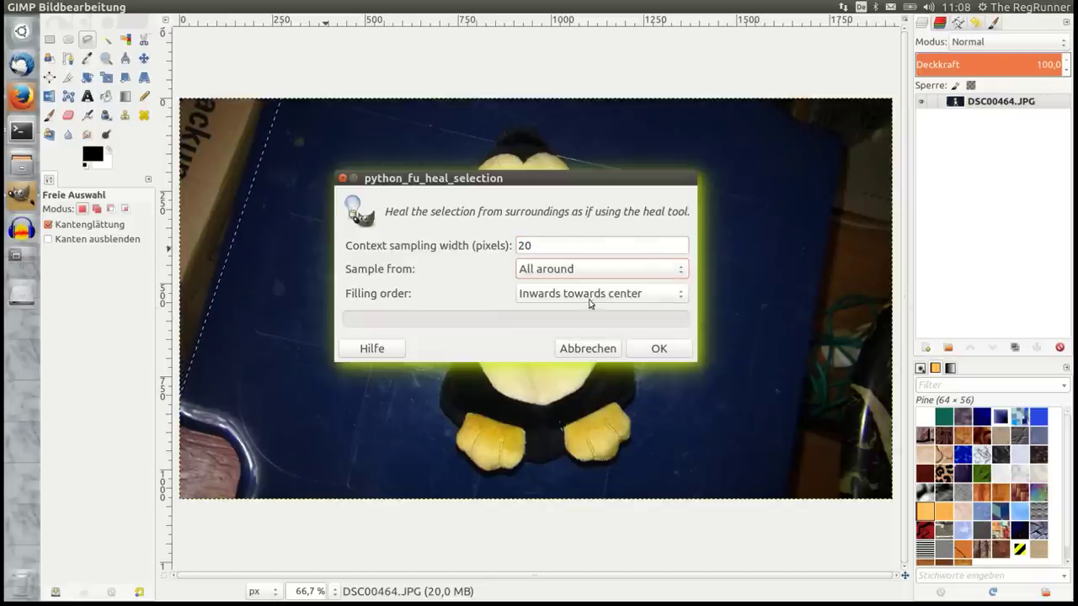
pyautogui.click(653, 296)
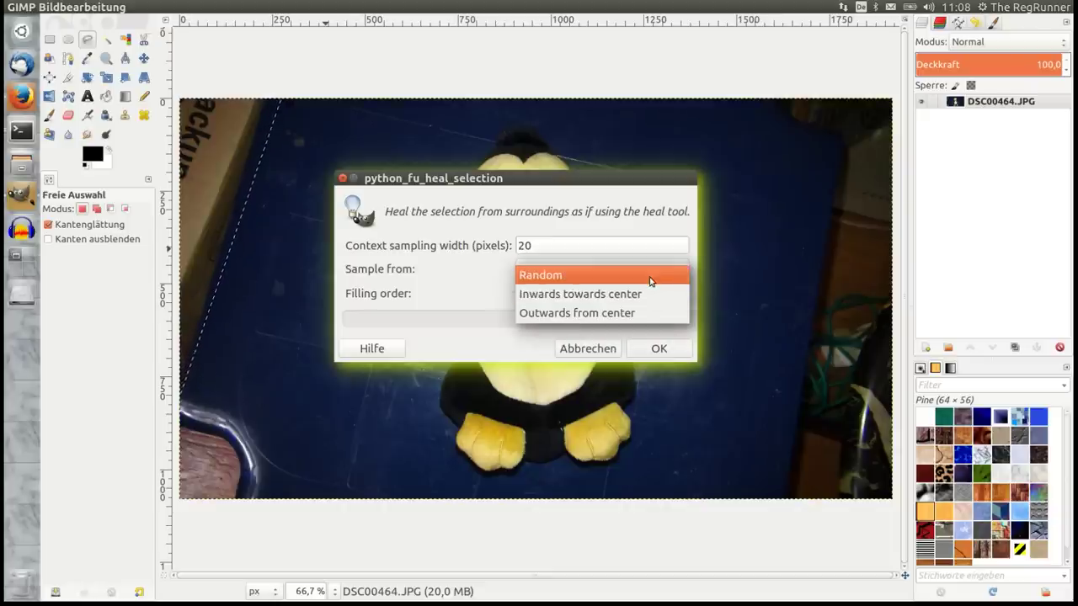
pyautogui.click(650, 275)
pyautogui.click(669, 302)
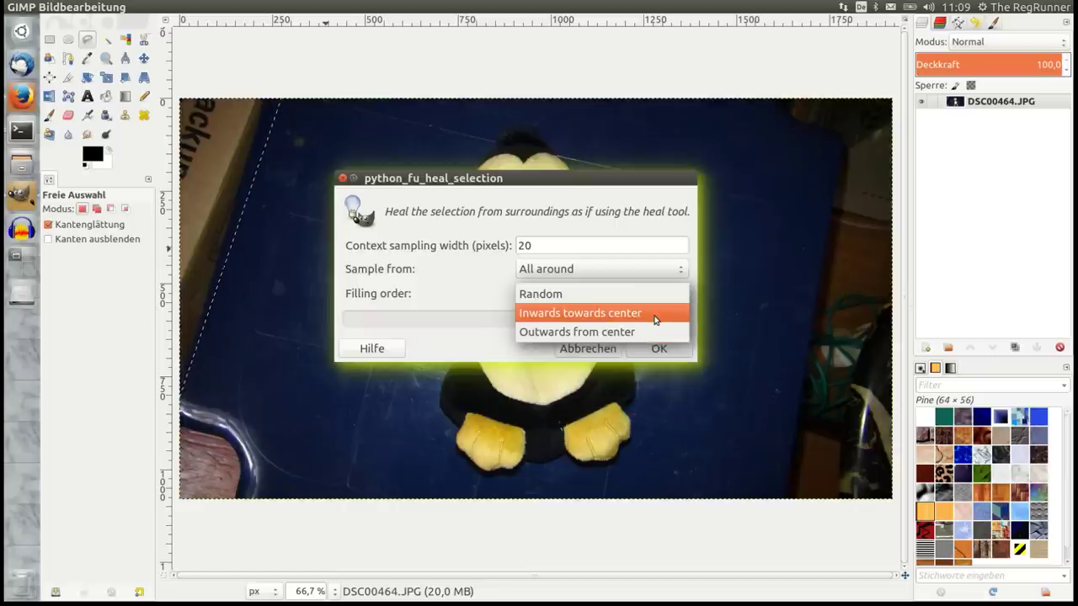
pyautogui.click(655, 320)
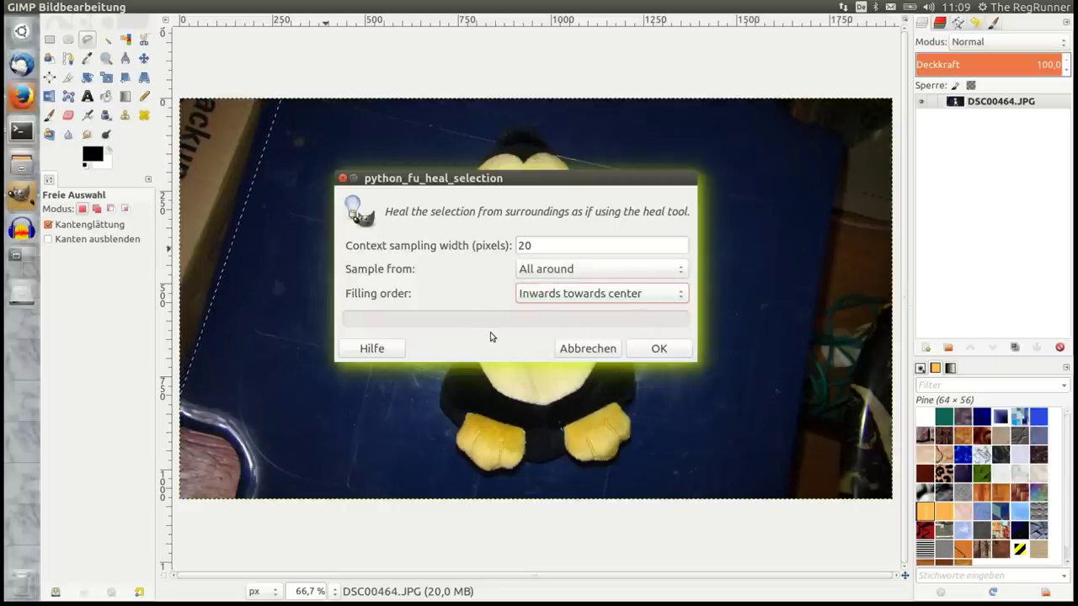
pyautogui.click(665, 352)
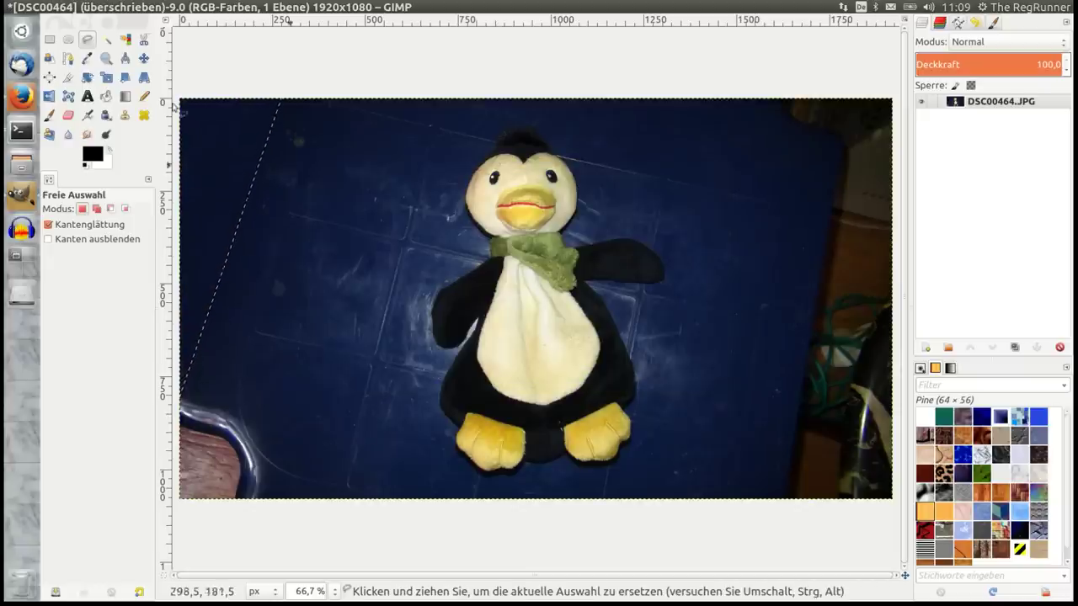
# - Zoom in and draw a rectangular selection around the orange blob in the upper-left background
pyautogui.click(50, 38)
pyautogui.click(346, 234)
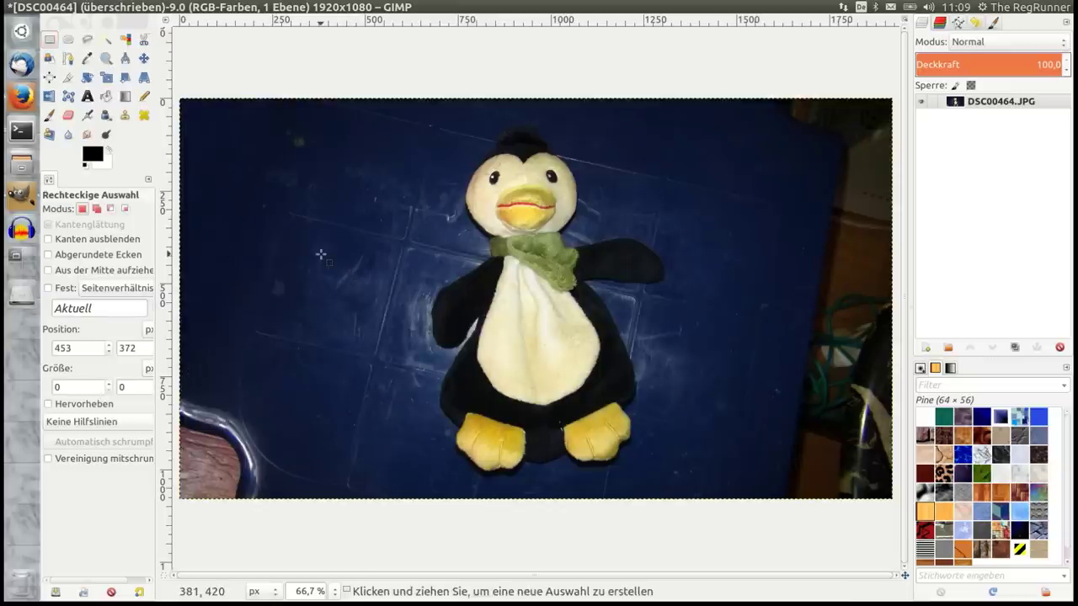
pyautogui.keyDown('ctrl'); pyautogui.scroll(2, 184, 122); pyautogui.keyUp('ctrl')
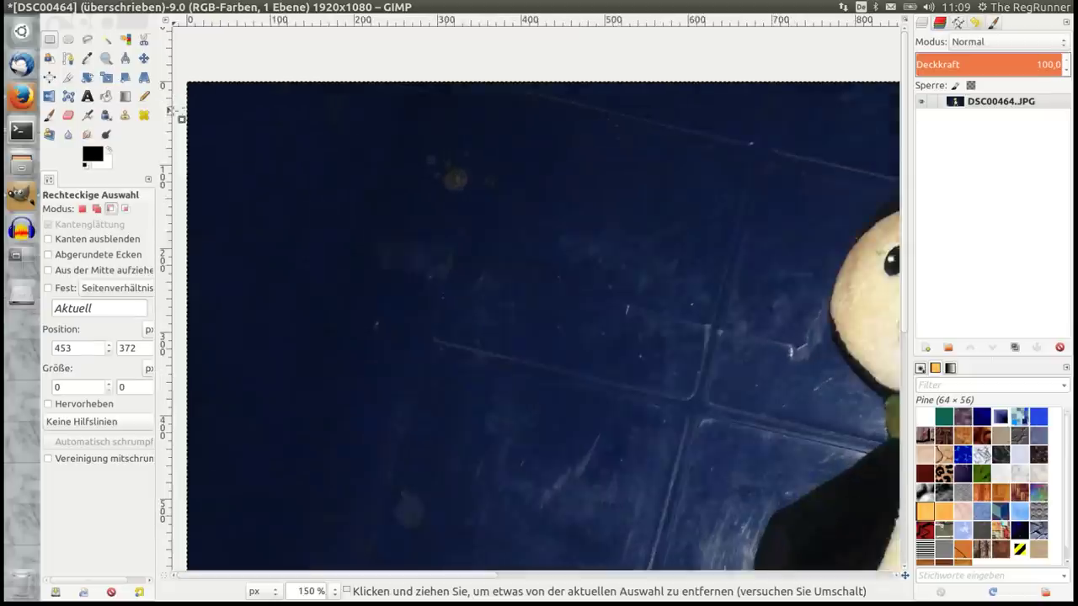
pyautogui.keyDown('ctrl'); pyautogui.scroll(1, 184, 122); pyautogui.keyUp('ctrl')
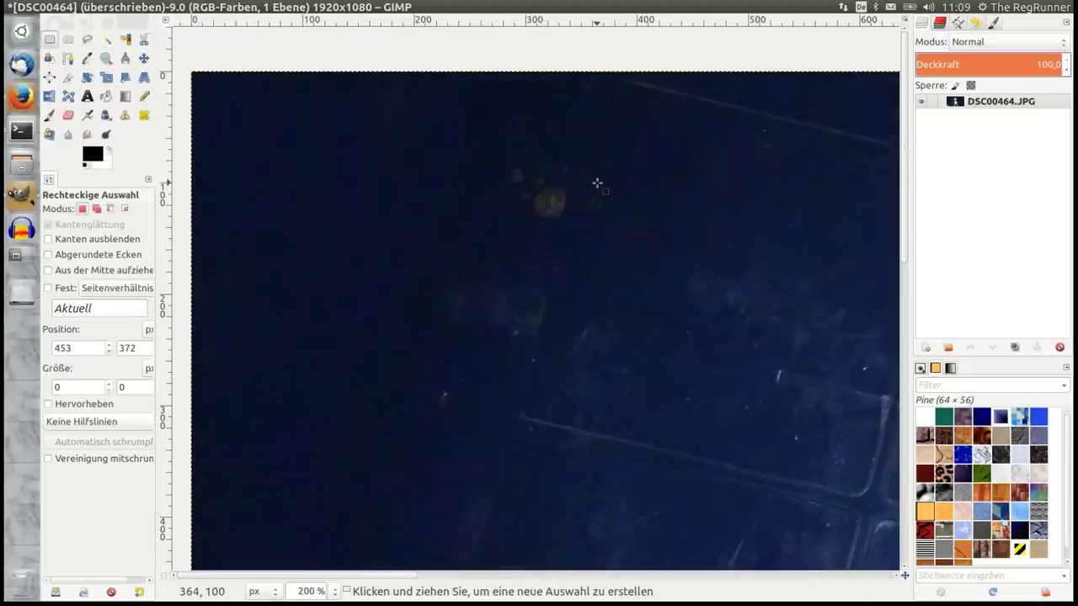
pyautogui.keyDown('ctrl'); pyautogui.scroll(2, 594, 132); pyautogui.keyUp('ctrl')
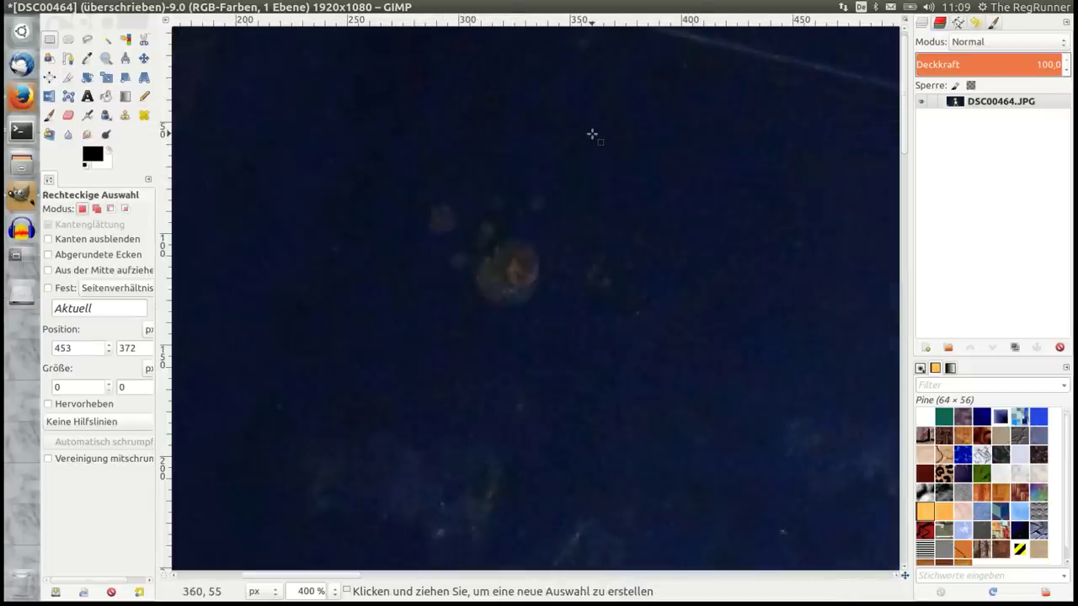
pyautogui.moveTo(381, 168); pyautogui.dragTo(672, 350)
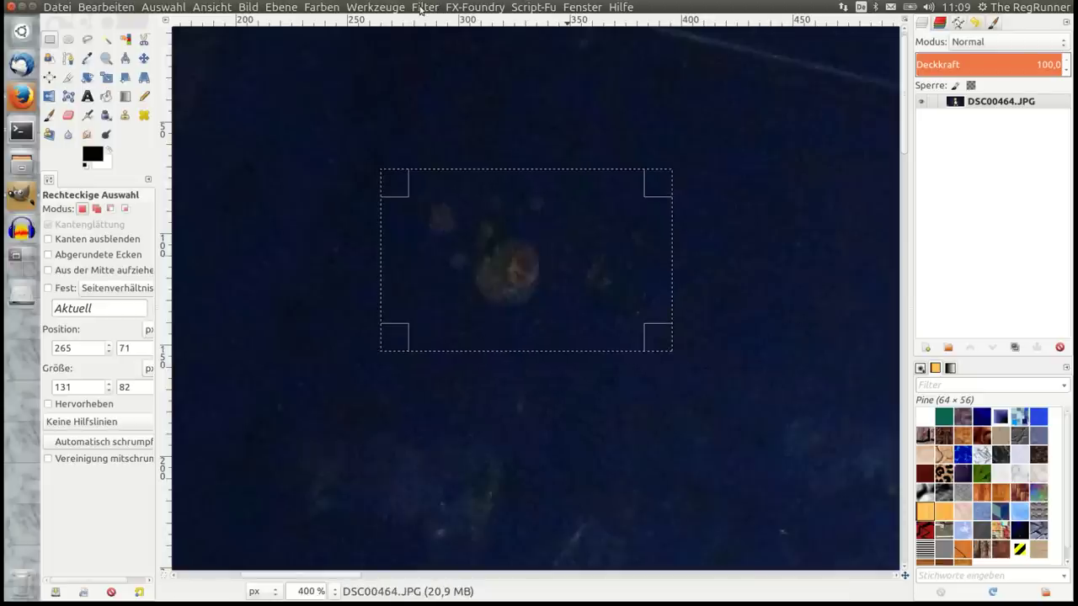
# - Rerun Heal selection with its last settings to remove the blob
pyautogui.click(424, 8)
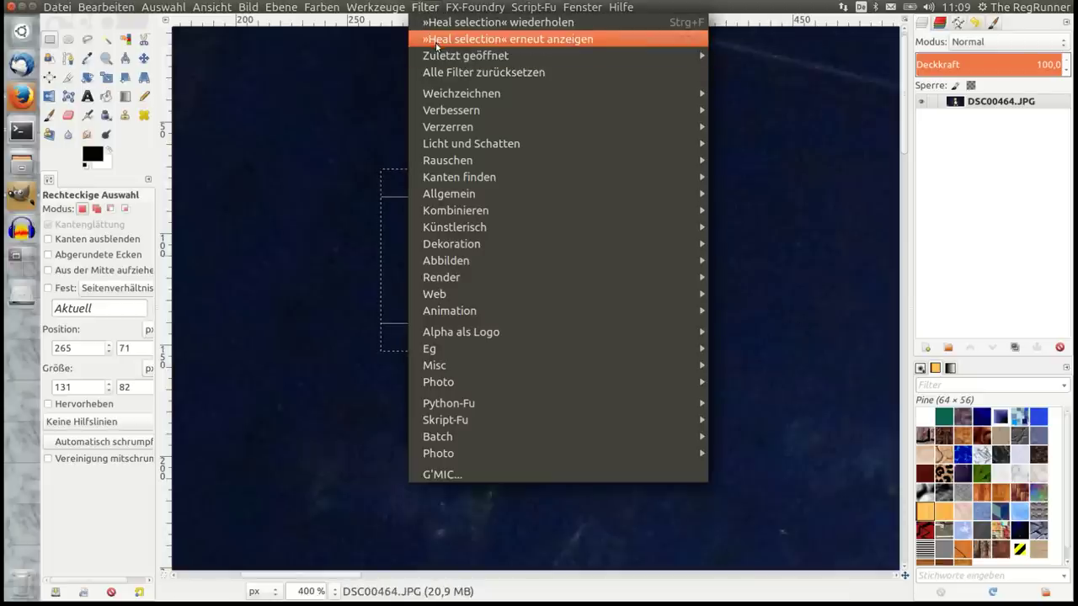
pyautogui.click(436, 42)
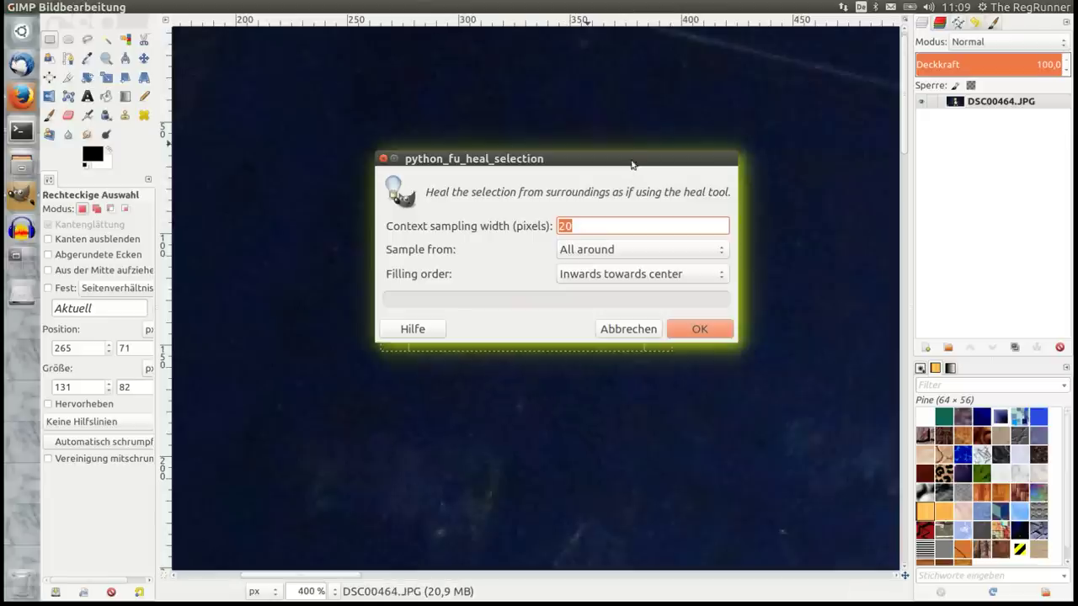
pyautogui.moveTo(632, 164); pyautogui.dragTo(464, 432)
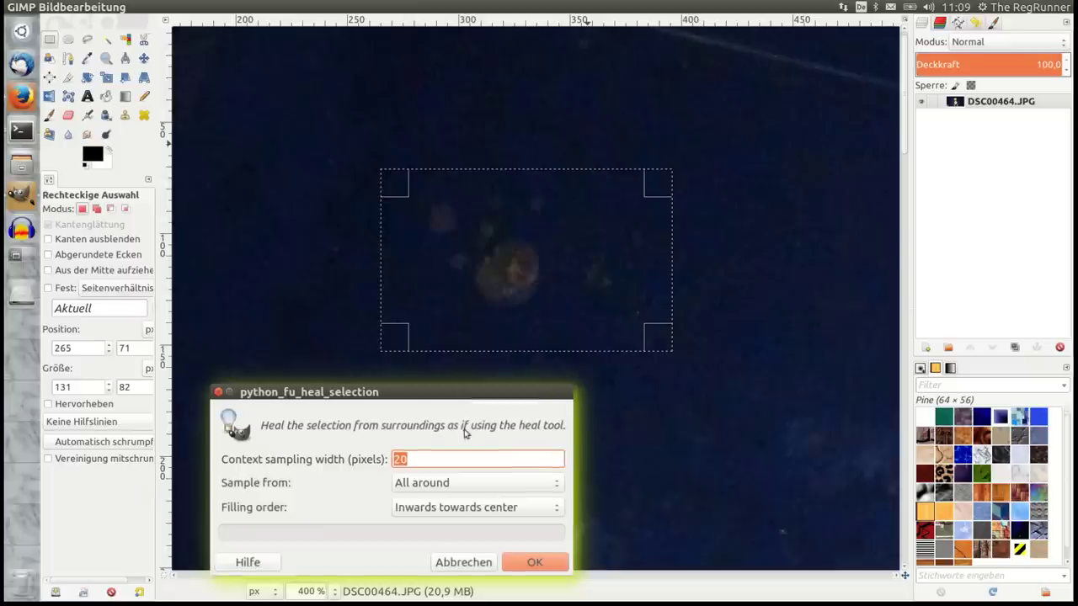
pyautogui.click(534, 565)
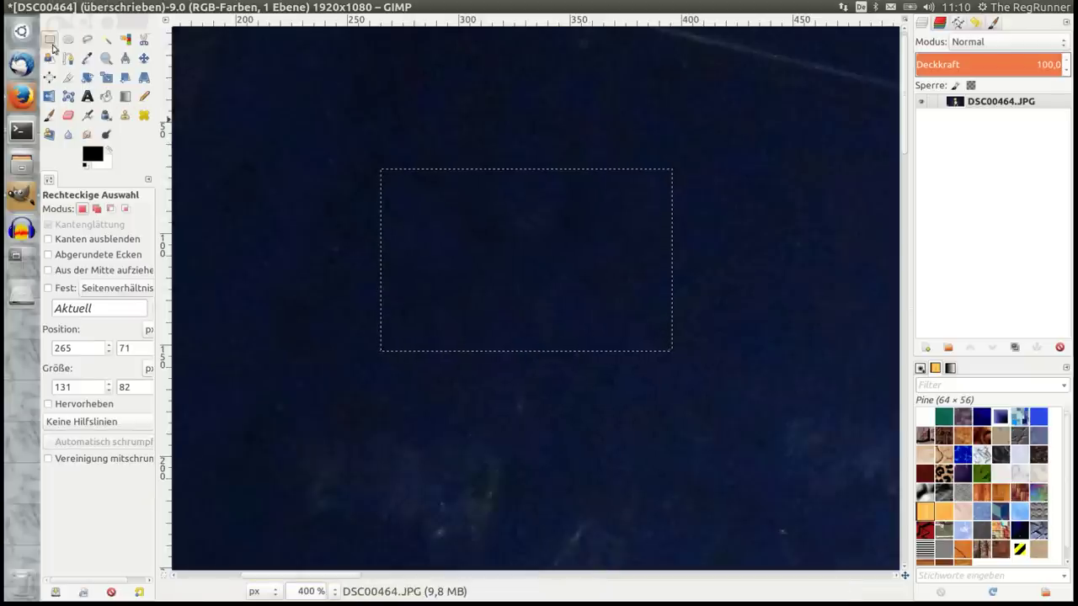
# - Deselect, then trace a freehand outline around the shiny bowl in the bottom-left corner
pyautogui.click(315, 181)
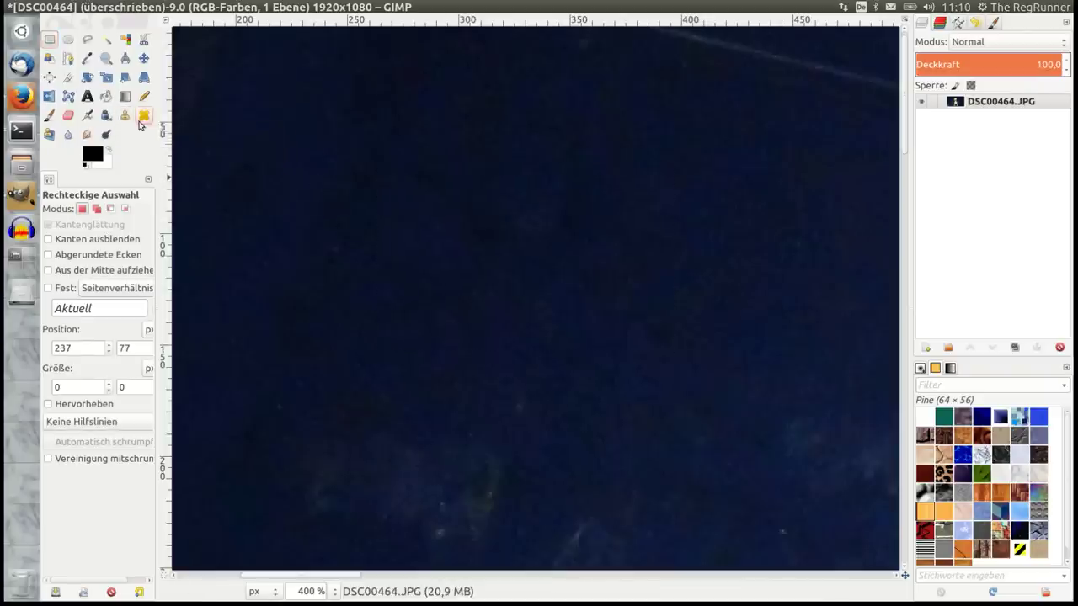
pyautogui.scroll(-4, 498, 284)
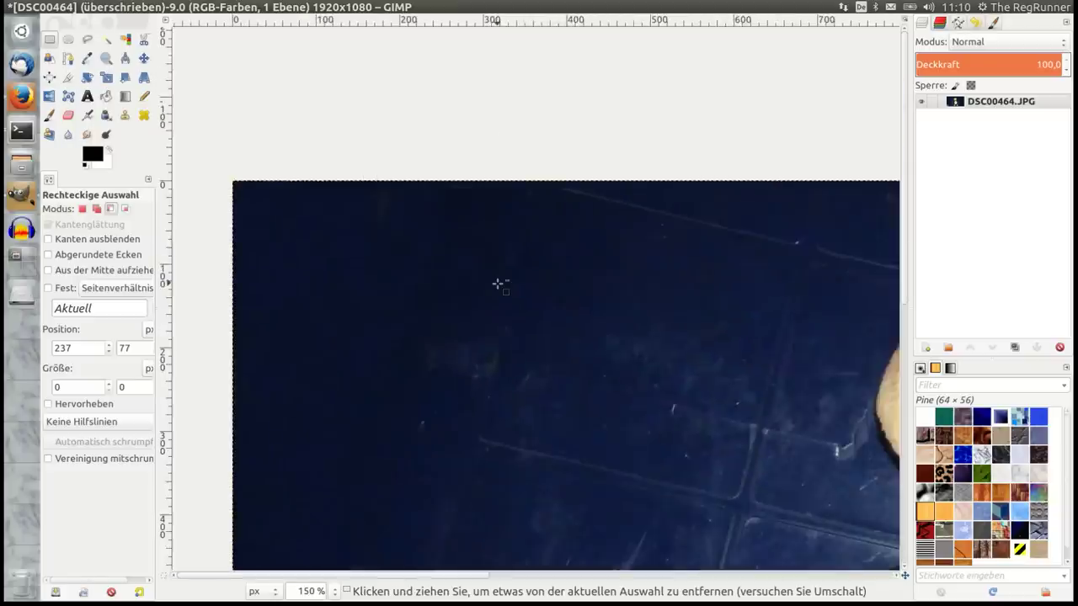
pyautogui.scroll(-2, 498, 285)
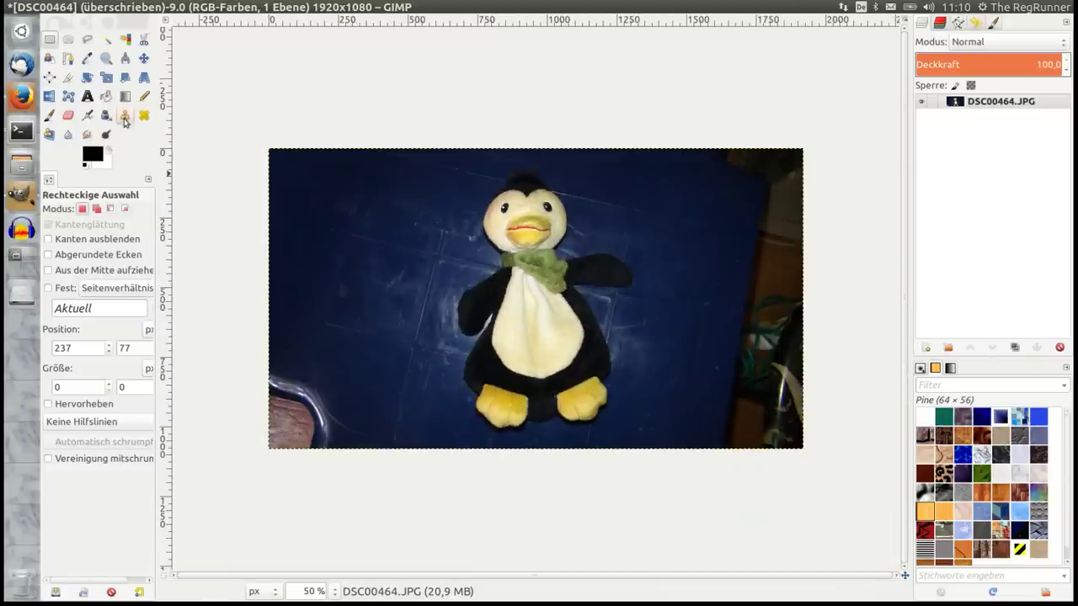
pyautogui.click(86, 39)
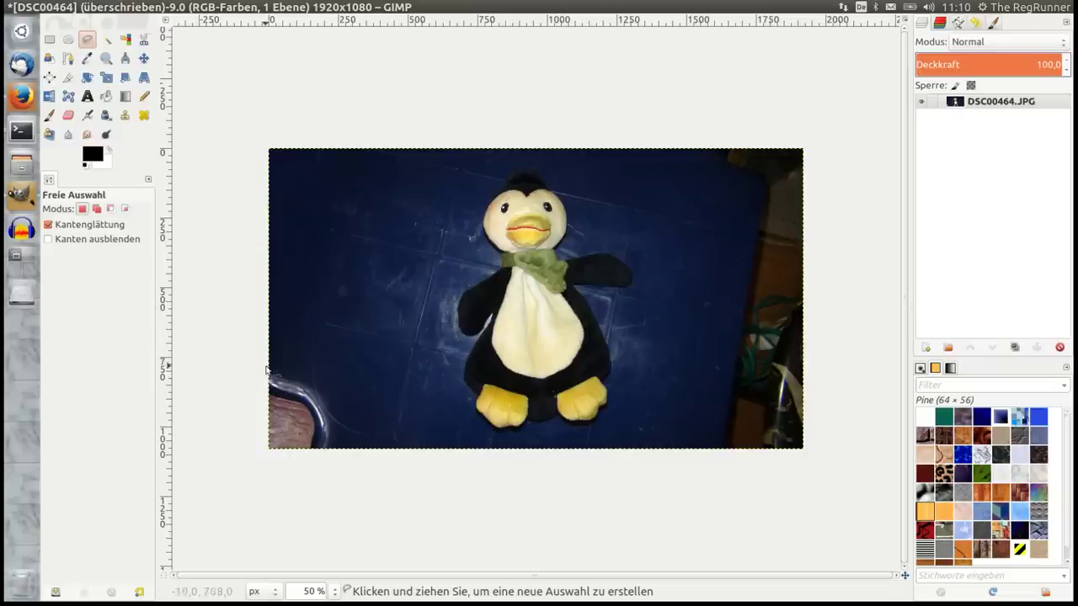
pyautogui.click(257, 358)
pyautogui.click(312, 381)
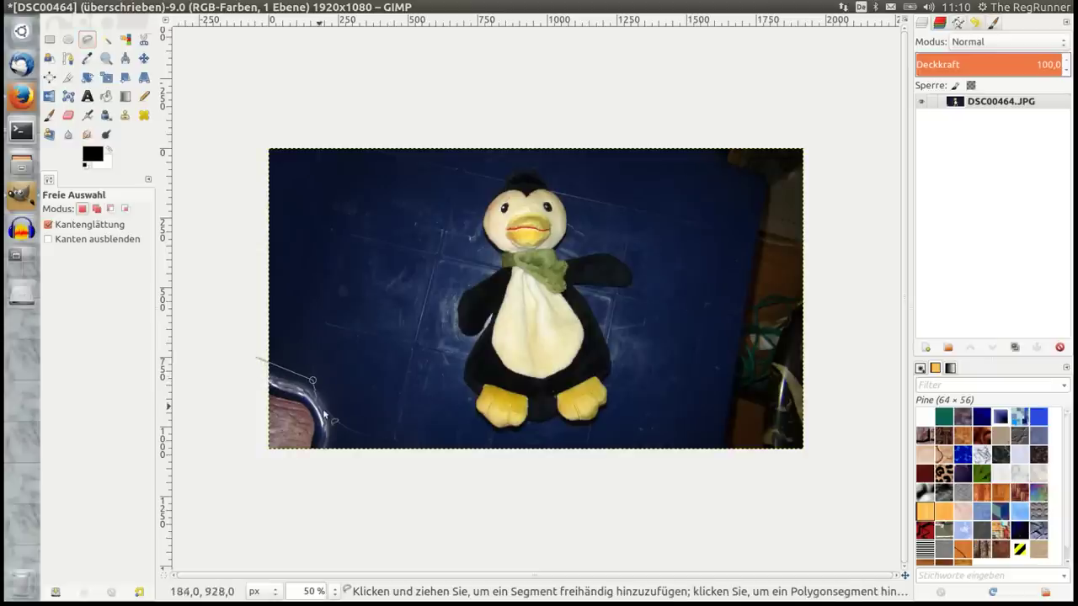
pyautogui.moveTo(324, 418); pyautogui.dragTo(341, 430)
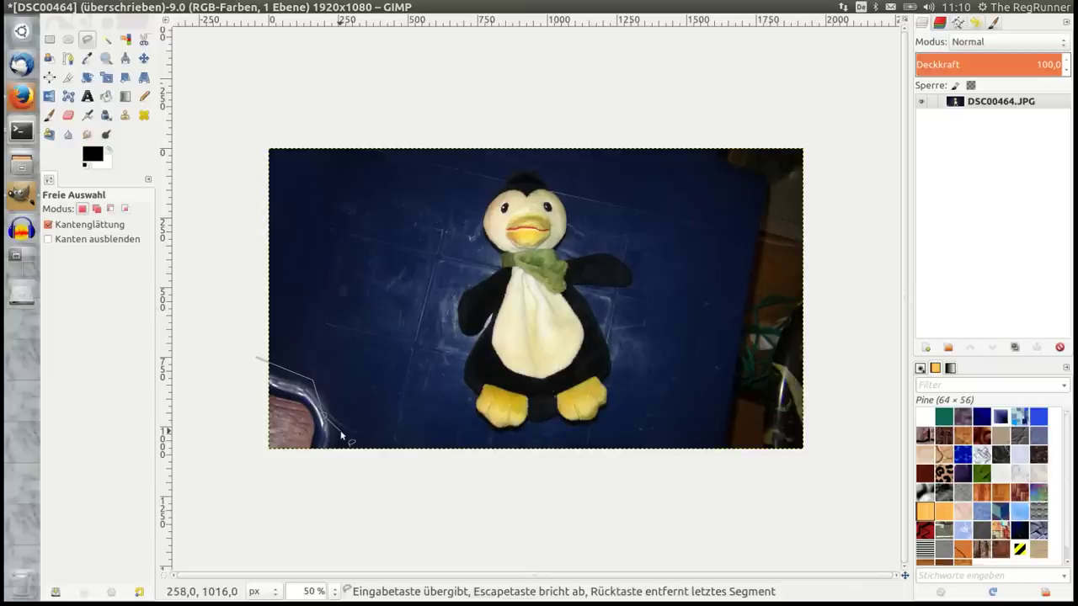
pyautogui.click(355, 478)
pyautogui.click(228, 473)
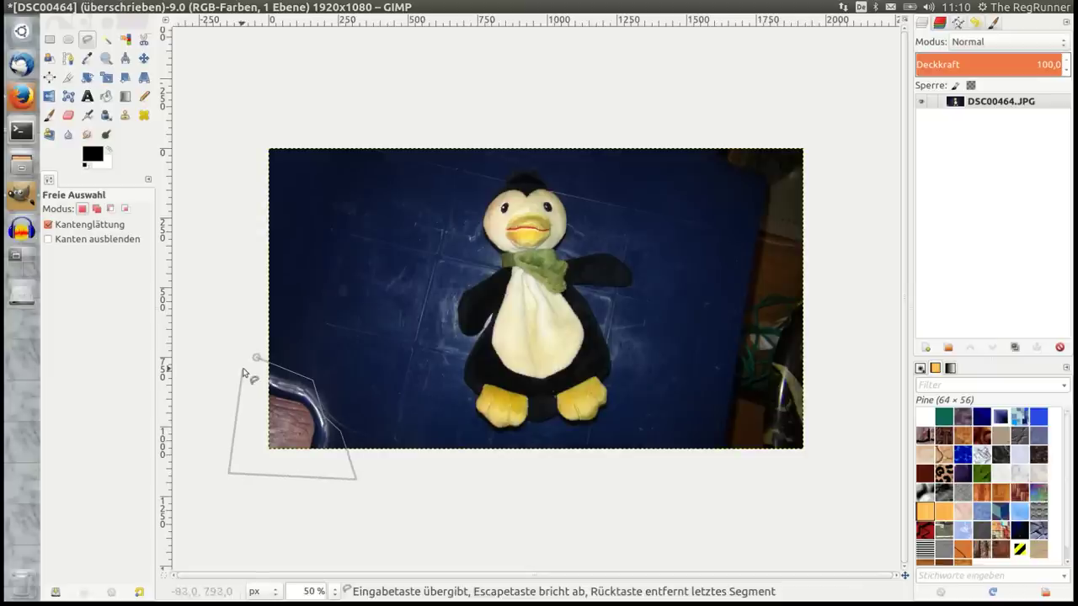
pyautogui.click(257, 361)
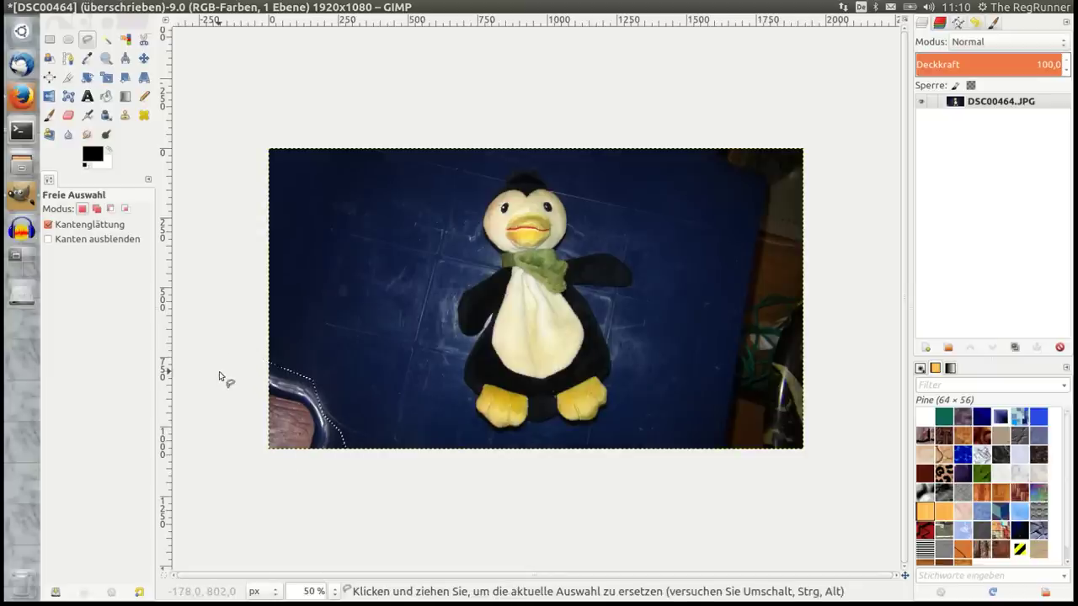
pyautogui.keyDown('ctrl'); pyautogui.scroll(2, 226, 418); pyautogui.keyUp('ctrl')
pyautogui.keyDown('ctrl'); pyautogui.scroll(2, 224, 413); pyautogui.keyUp('ctrl')
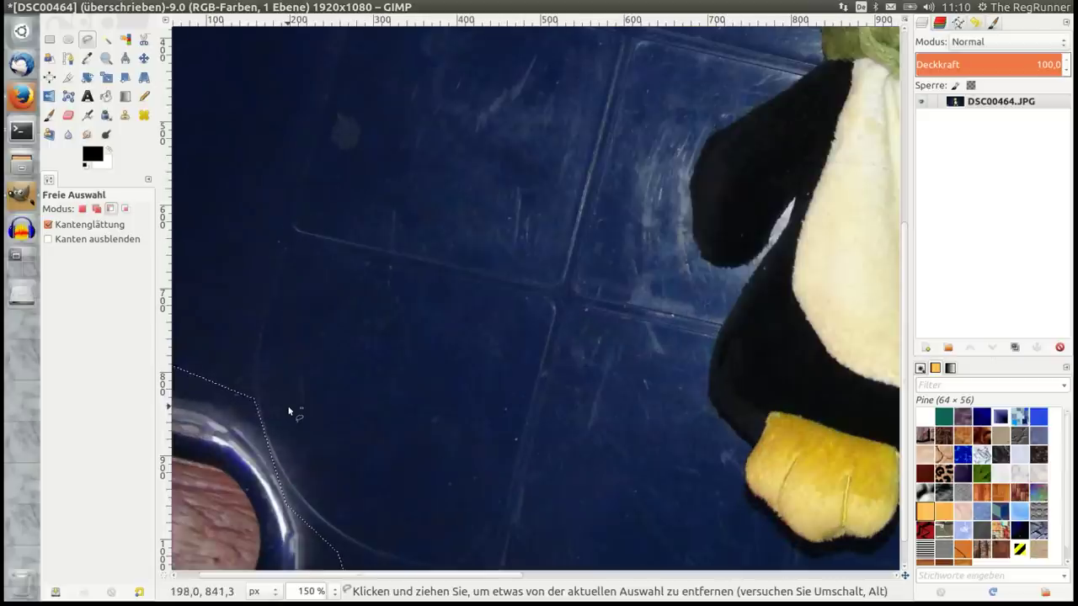
pyautogui.keyDown('ctrl'); pyautogui.scroll(-2, 289, 409); pyautogui.keyUp('ctrl')
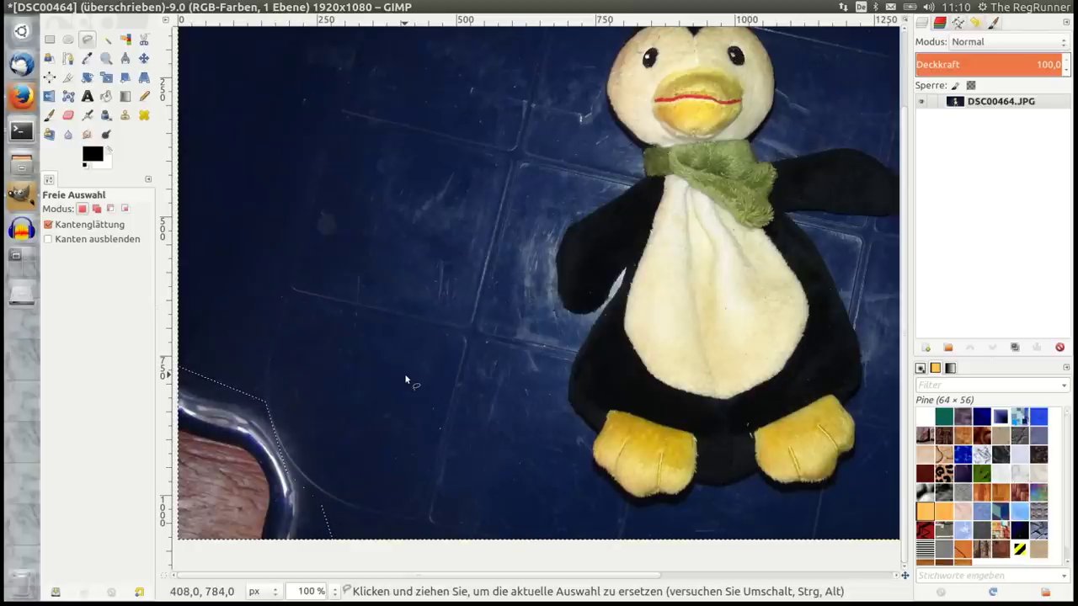
pyautogui.moveTo(509, 6)
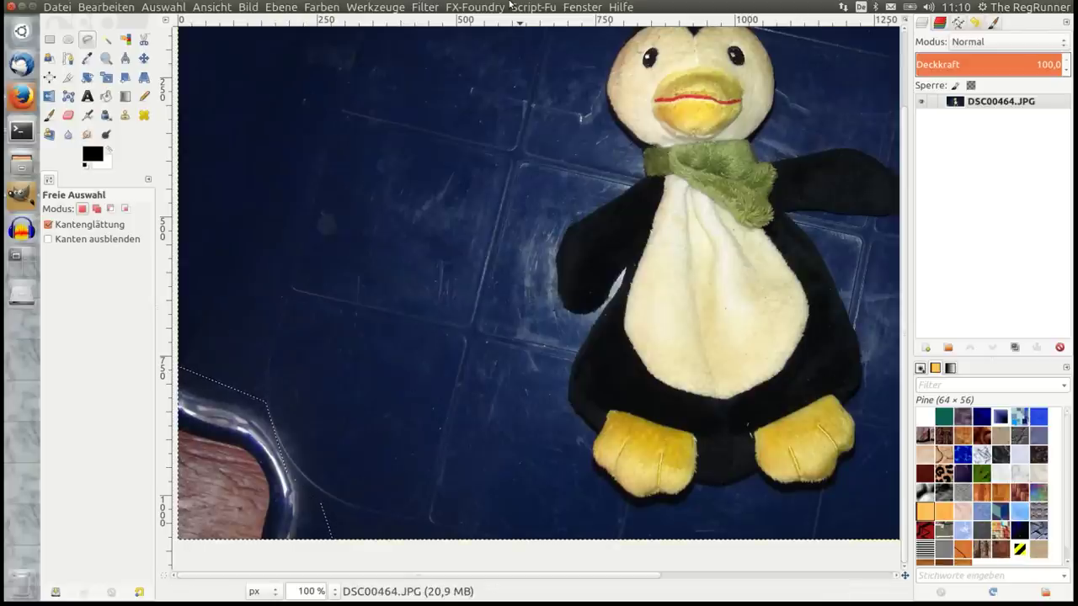
# - Rerun Heal selection on the bowl with a 2-pixel sampling width and Random filling order
pyautogui.click(441, 6)
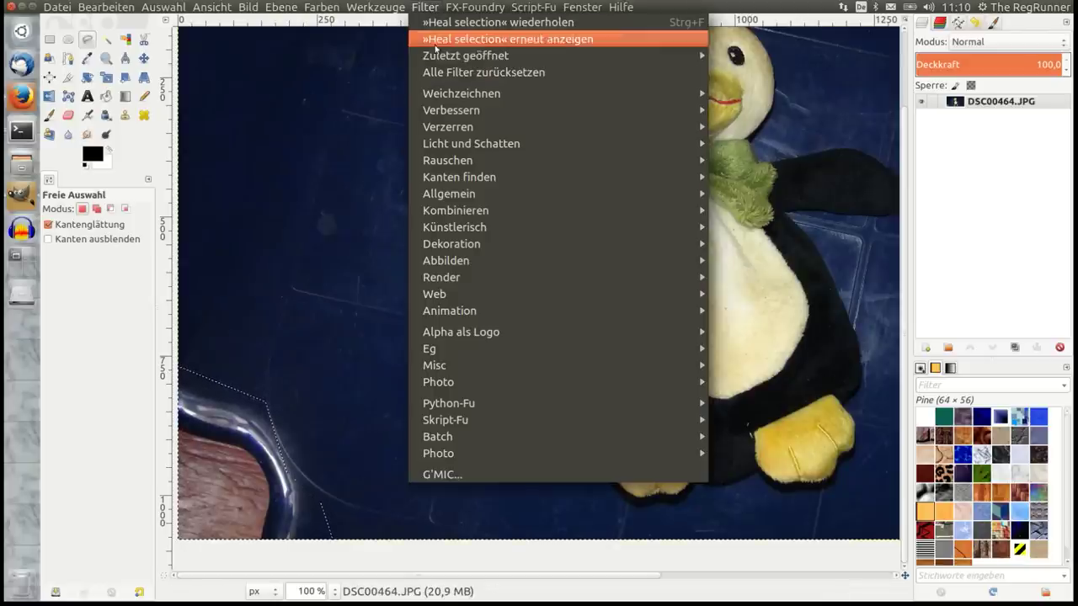
pyautogui.press('Escape')
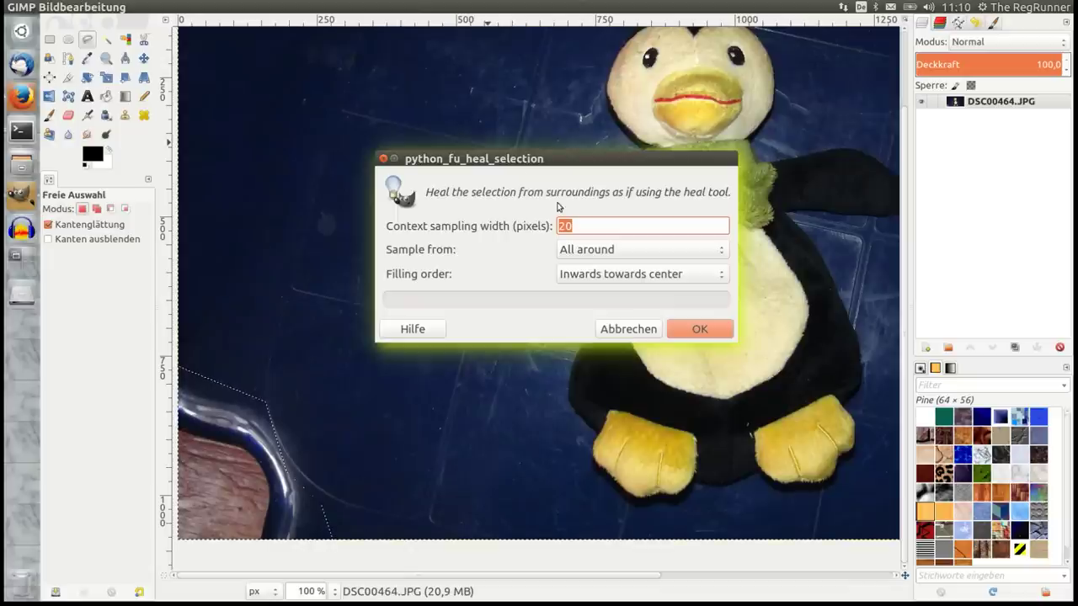
pyautogui.click(588, 225)
pyautogui.press('BackSpace')
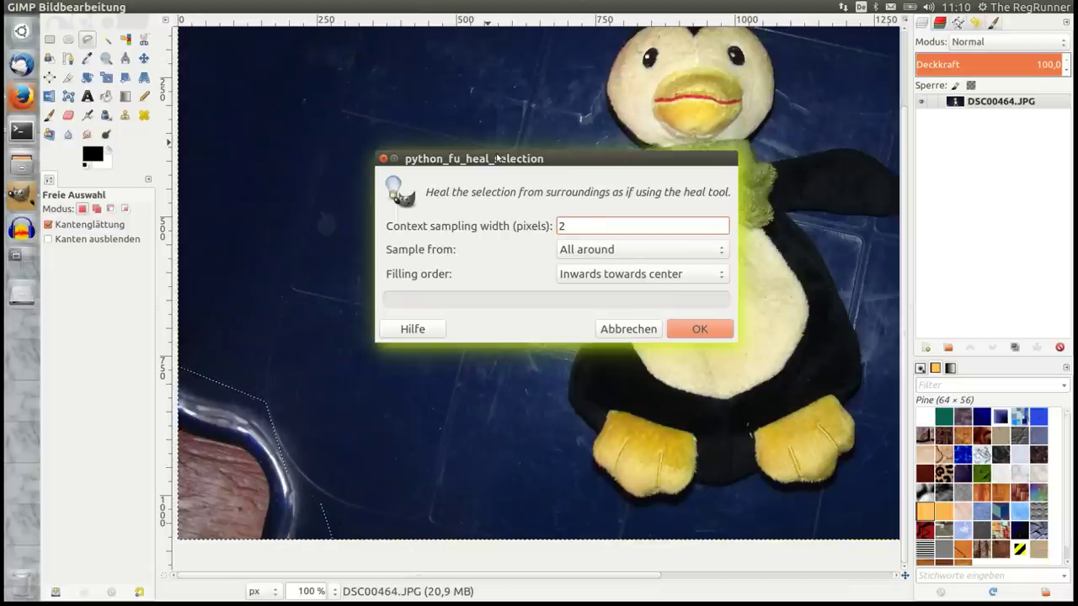
pyautogui.moveTo(503, 164); pyautogui.dragTo(492, 154)
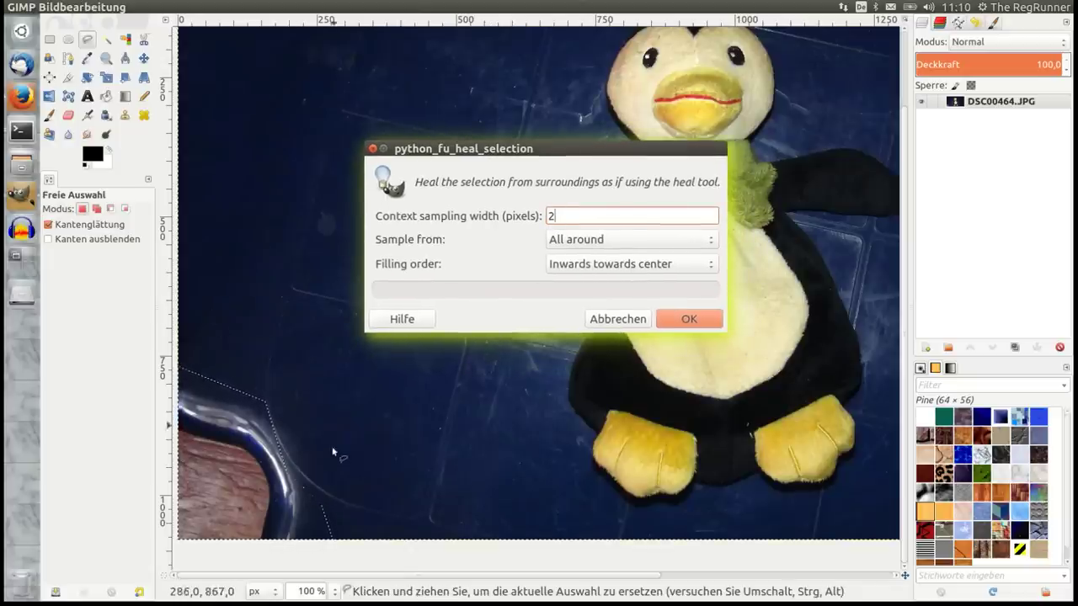
pyautogui.click(680, 268)
pyautogui.press('Escape')
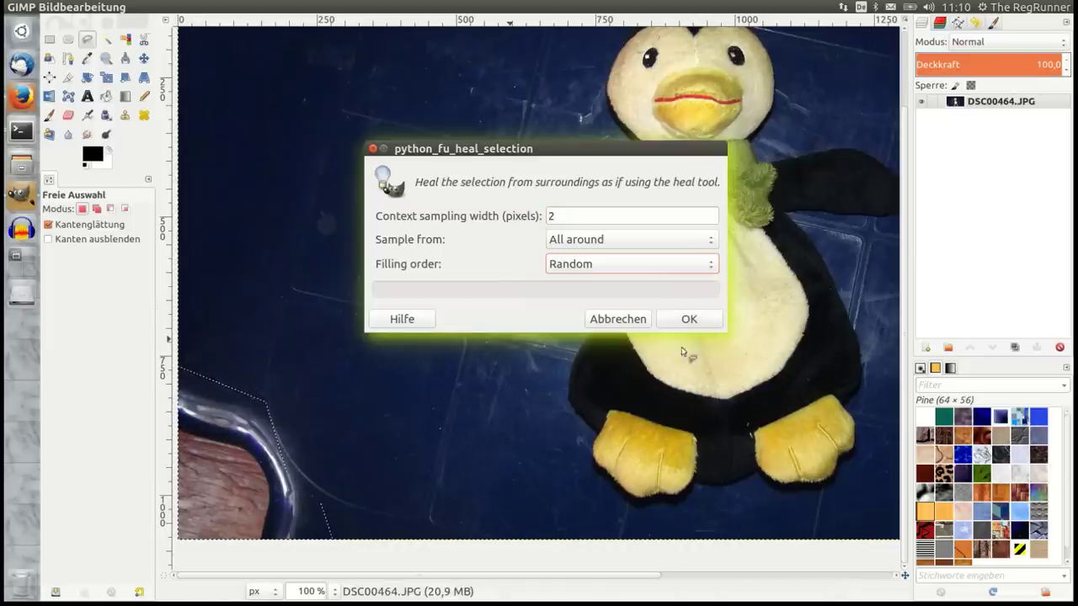
pyautogui.click(689, 318)
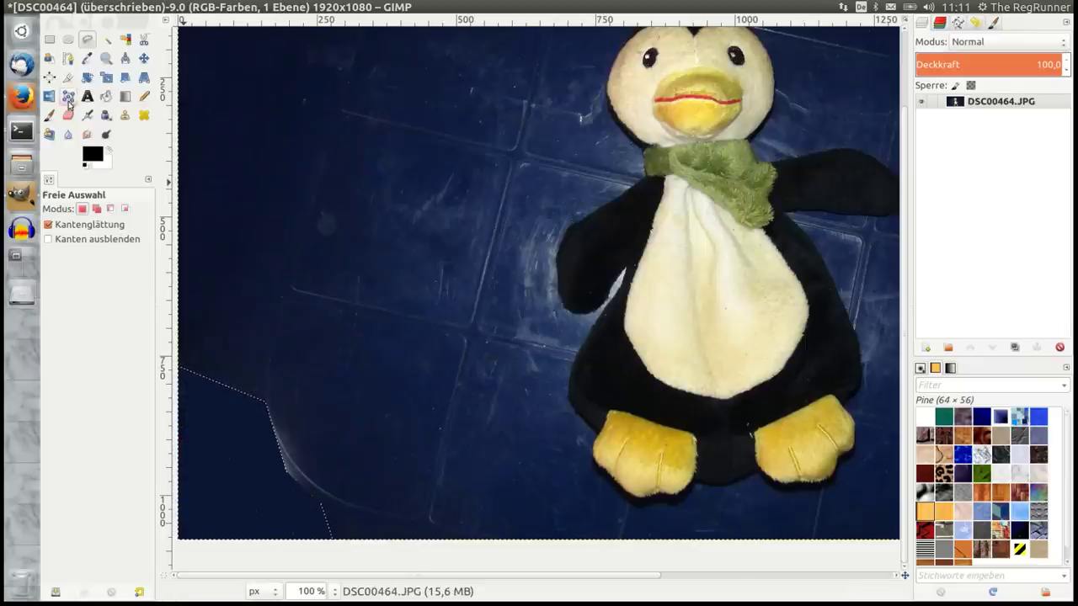
# - Restore the bowl's freehand selection and undo the Heal selection so the bowl returns
pyautogui.click(49, 39)
pyautogui.click(282, 364)
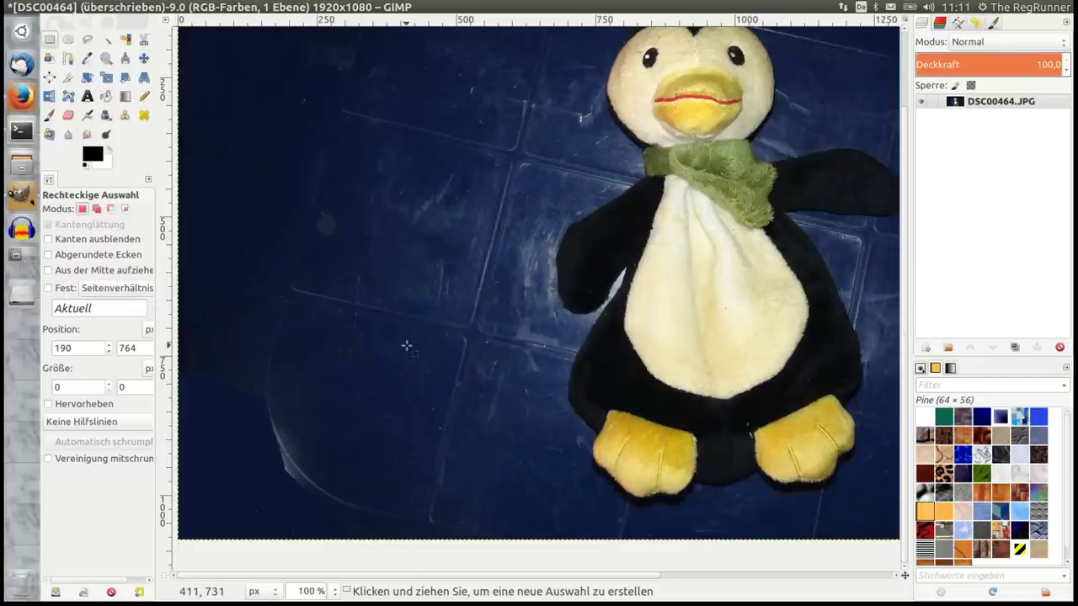
pyautogui.hotkey('ctrl', 'z')
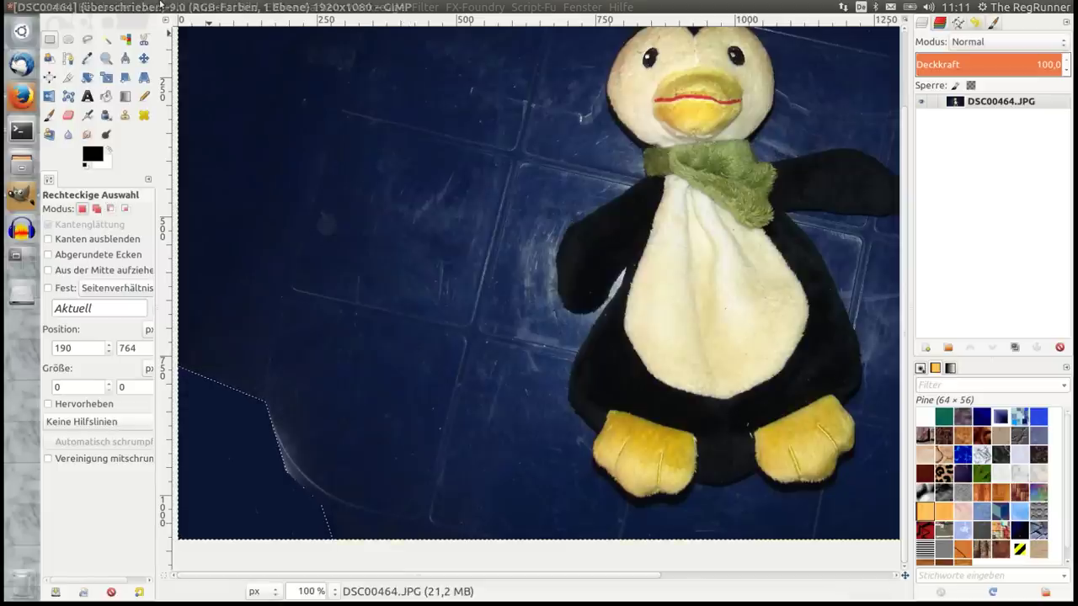
pyautogui.click(127, 9)
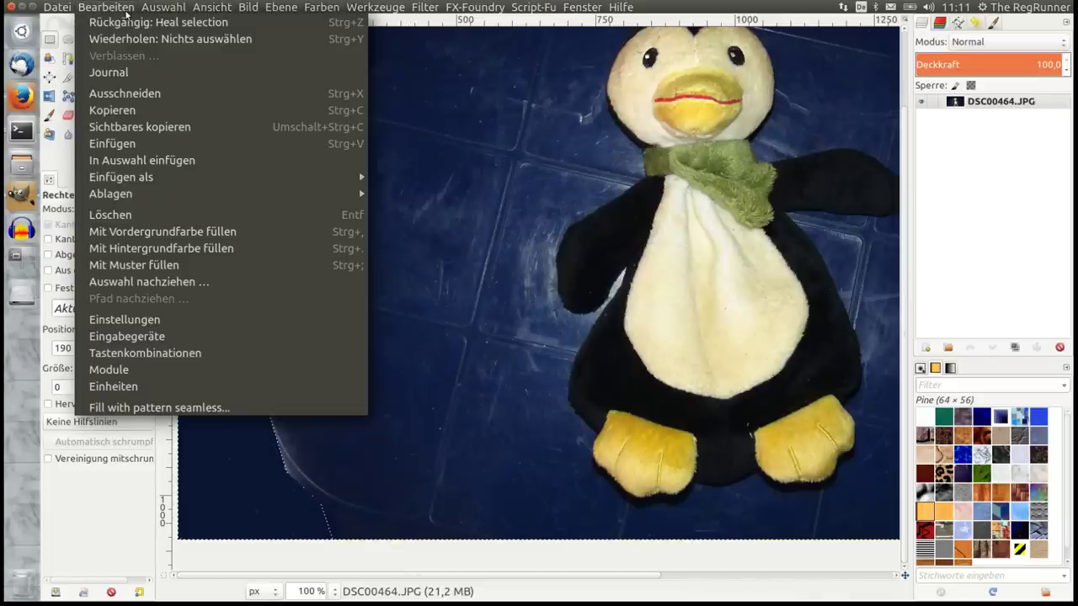
pyautogui.click(125, 10)
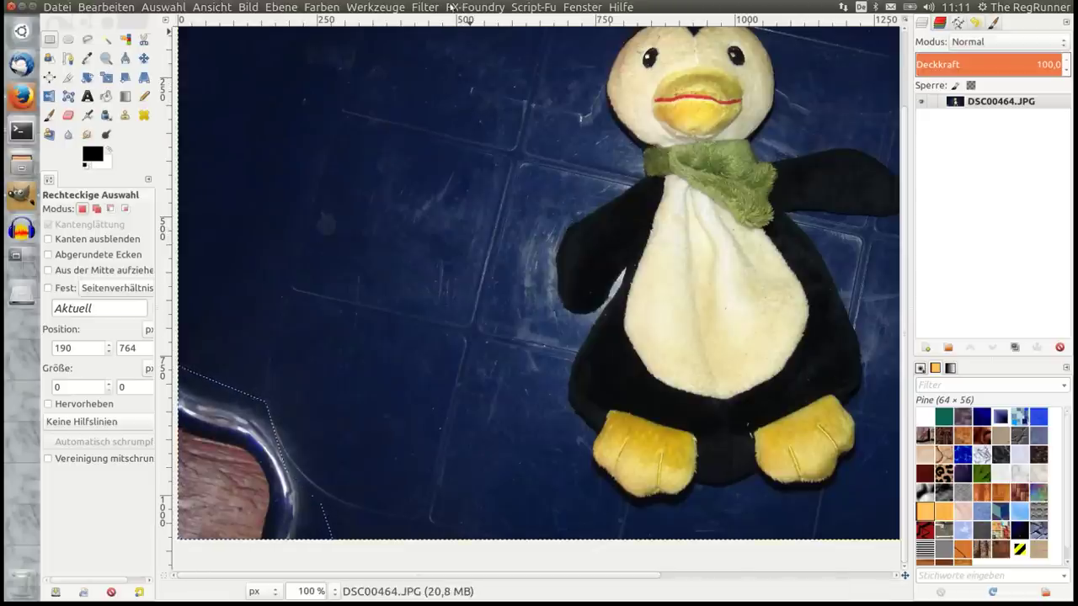
pyautogui.click(425, 8)
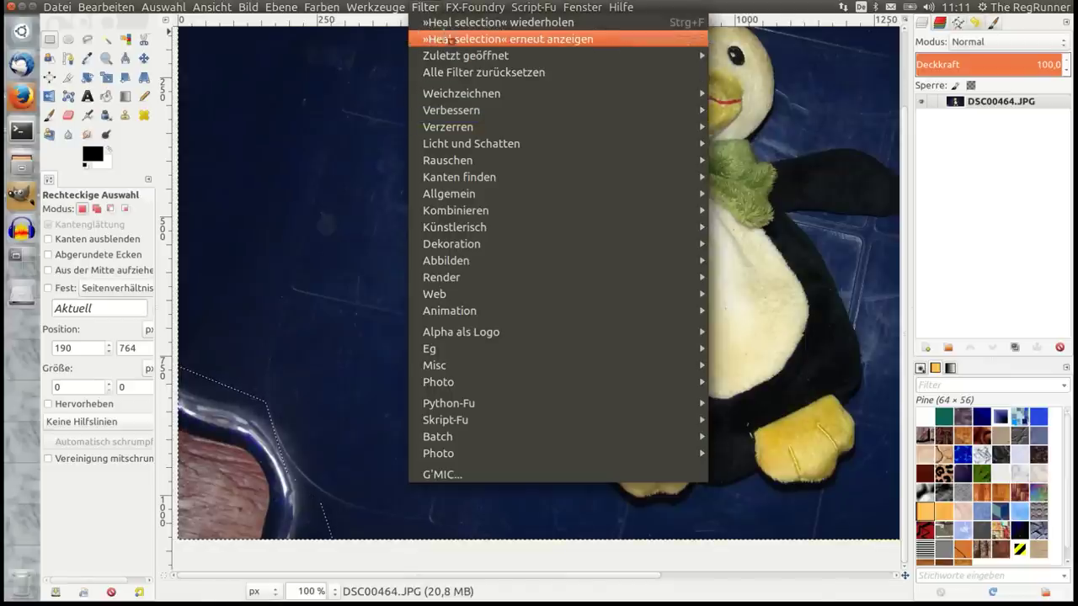
# - Heal the bowl again with a 200-pixel context sampling width and Random filling
pyautogui.click(444, 39)
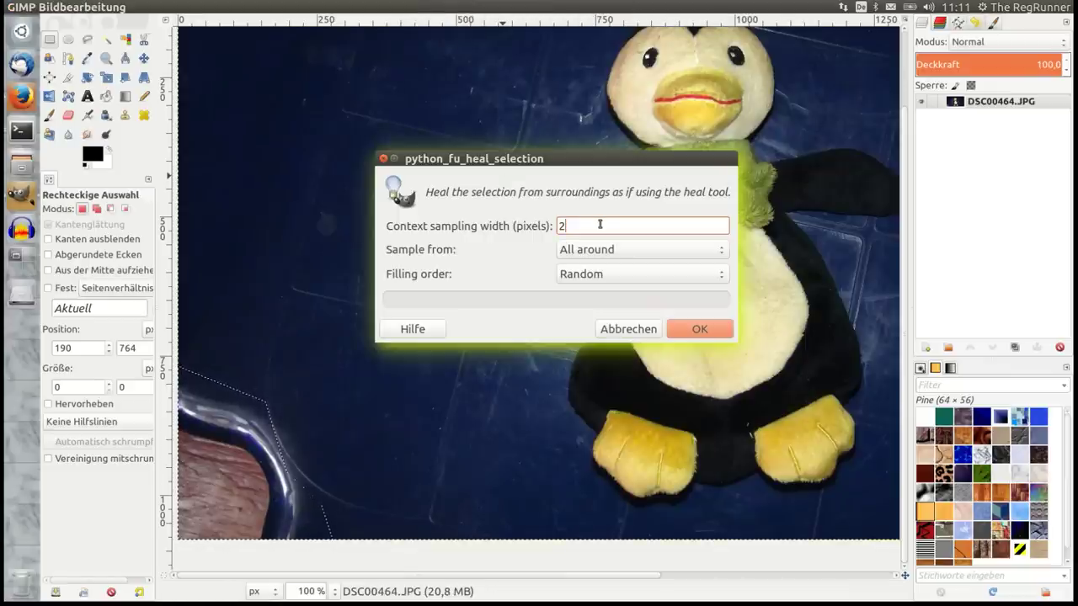
pyautogui.write('00')
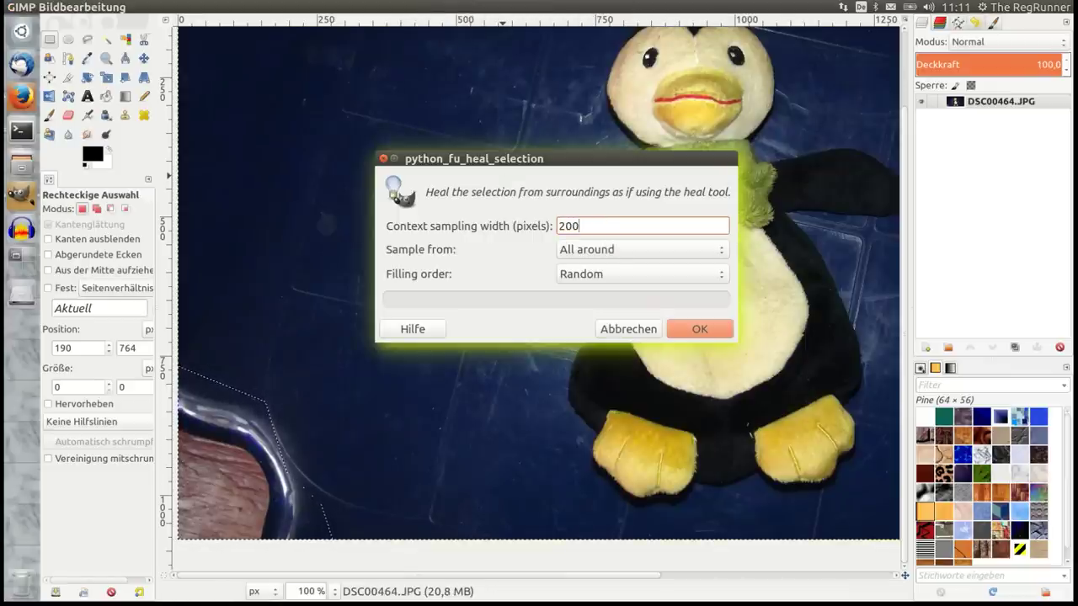
pyautogui.click(697, 328)
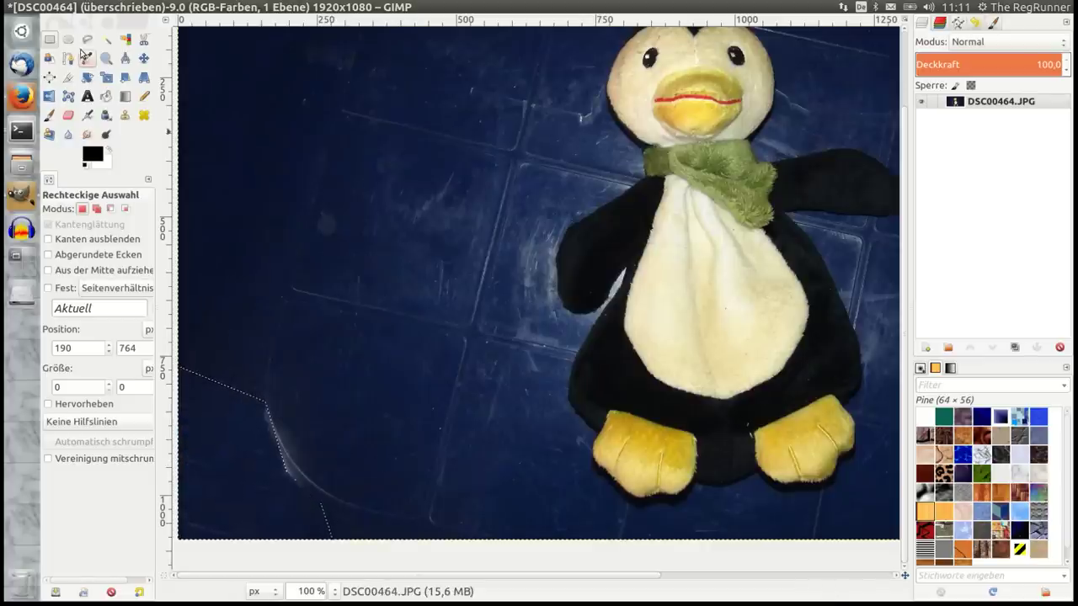
# - Deselect the healed corner and zoom in and out to inspect the faint leftover streak
pyautogui.click(313, 393)
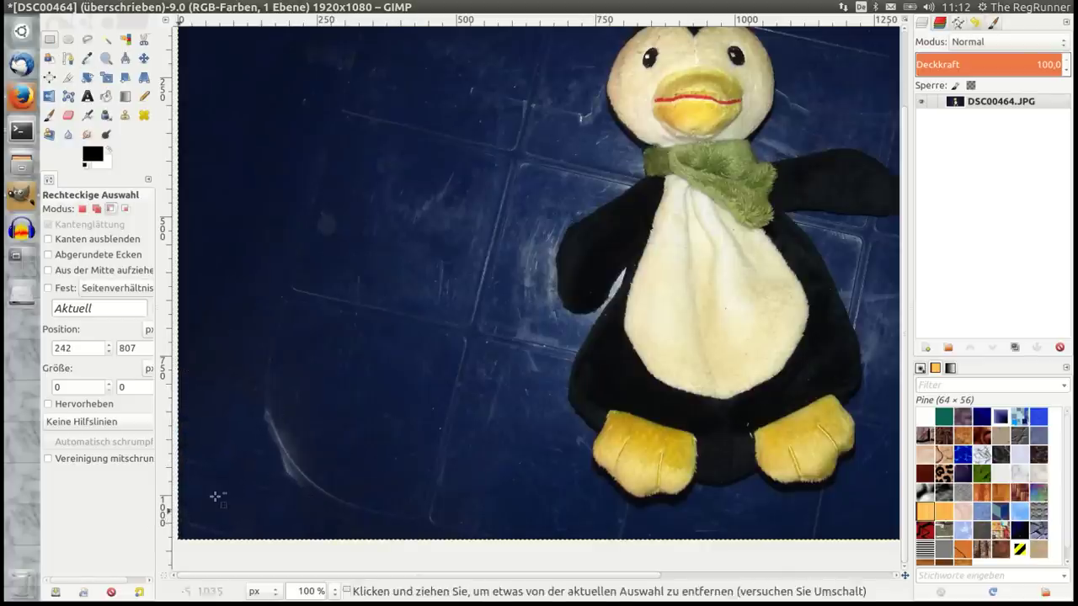
pyautogui.keyDown('ctrl'); pyautogui.scroll(4, 211, 498); pyautogui.keyUp('ctrl')
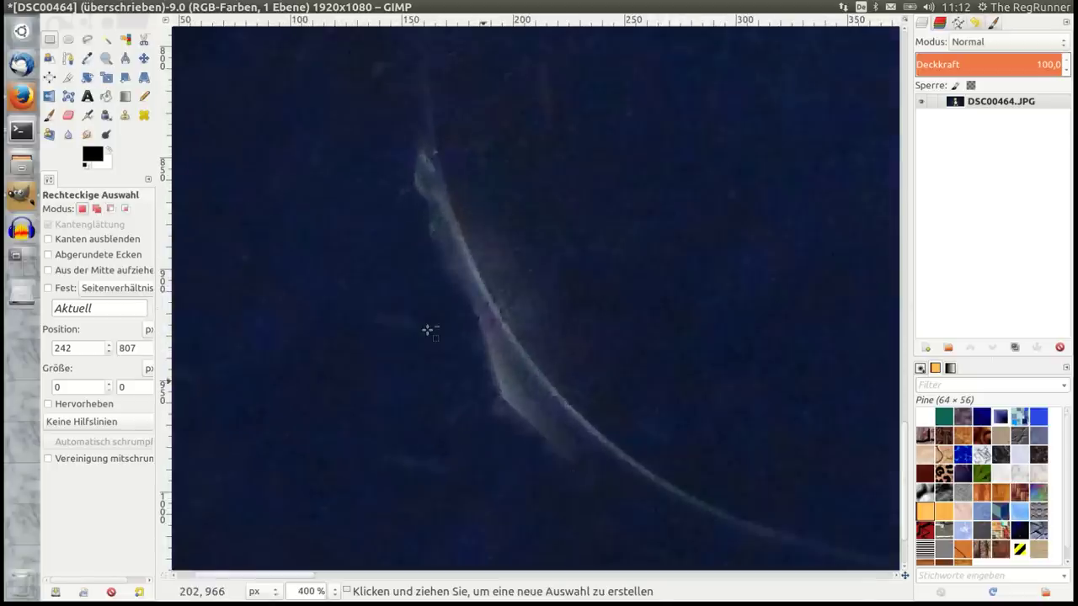
pyautogui.keyDown('ctrl'); pyautogui.scroll(-4, 428, 330); pyautogui.keyUp('ctrl')
pyautogui.keyDown('ctrl'); pyautogui.scroll(-2, 427, 330); pyautogui.keyUp('ctrl')
pyautogui.keyDown('ctrl'); pyautogui.scroll(-1, 609, 235); pyautogui.keyUp('ctrl')
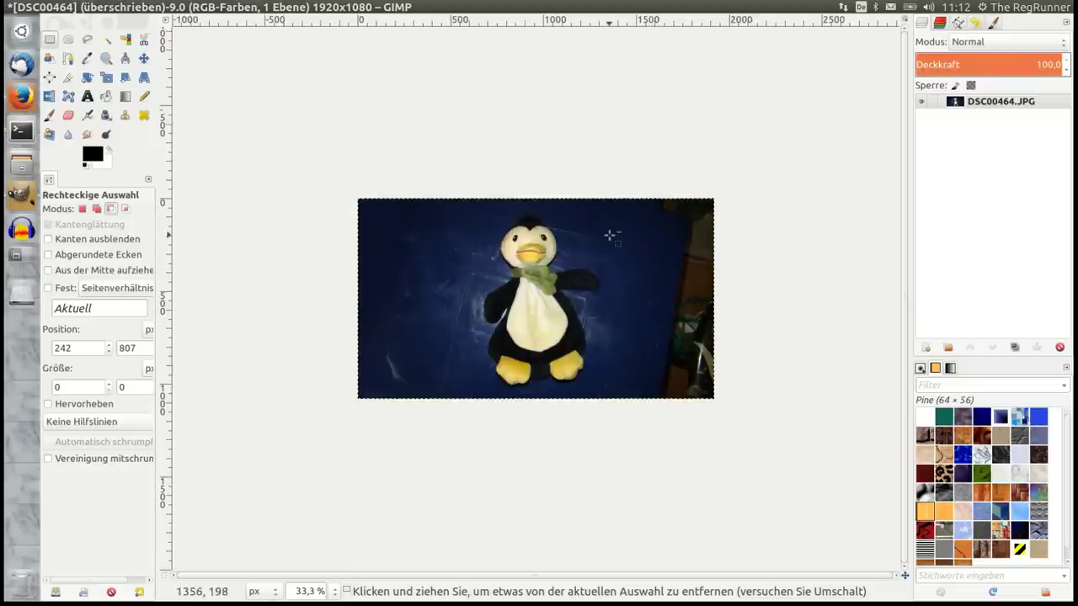
pyautogui.keyDown('ctrl'); pyautogui.scroll(1, 609, 235); pyautogui.keyUp('ctrl')
pyautogui.keyDown('ctrl'); pyautogui.scroll(1, 609, 235); pyautogui.keyUp('ctrl')
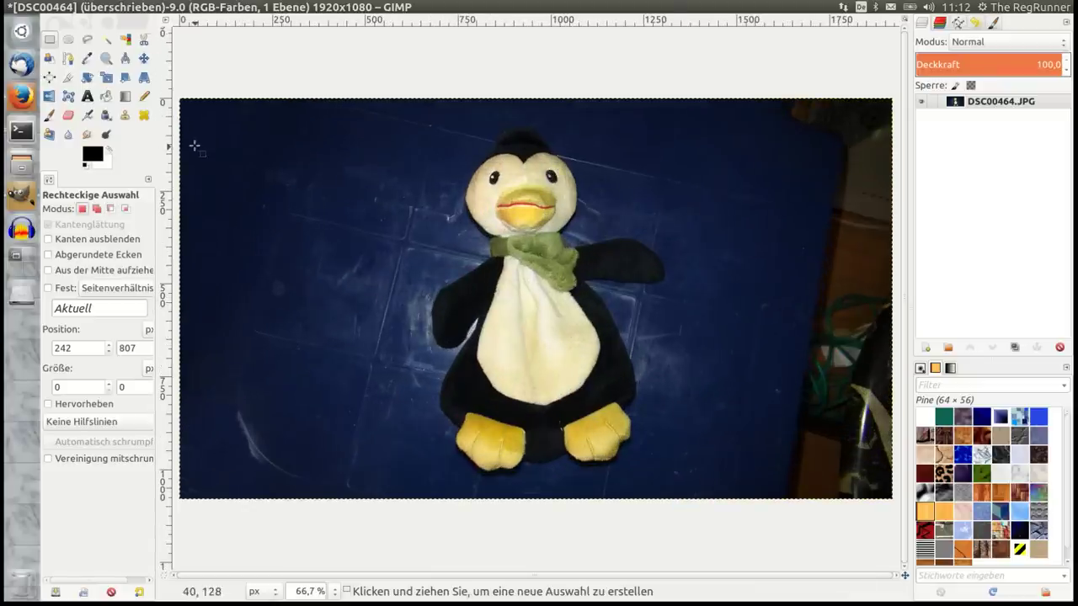
# - Draw a triangular freehand selection around the pale streak in the lower-left corner
pyautogui.click(87, 39)
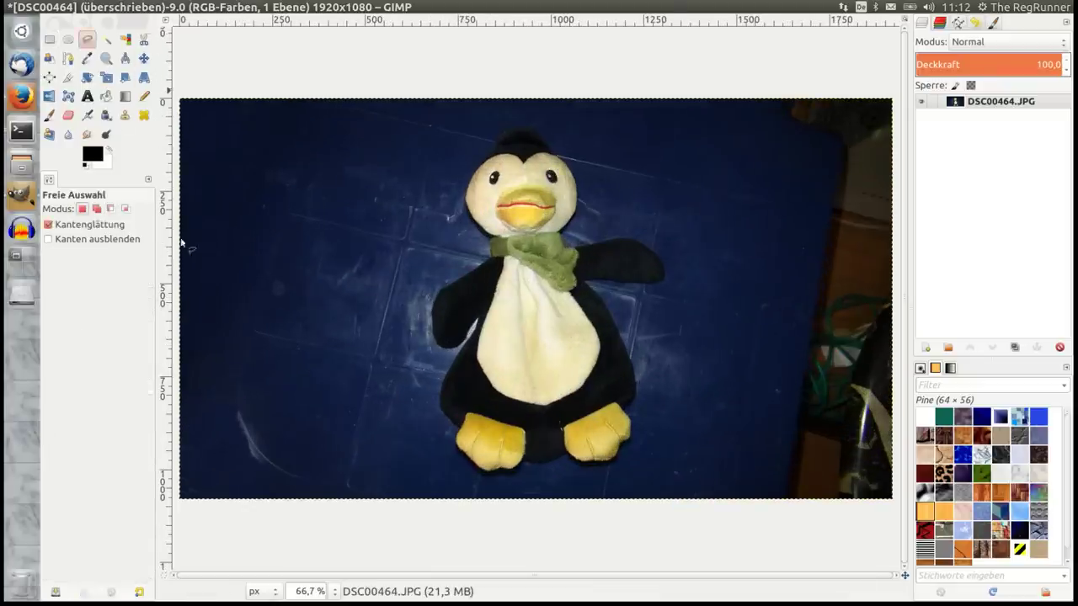
pyautogui.click(212, 354)
pyautogui.click(212, 459)
pyautogui.click(338, 494)
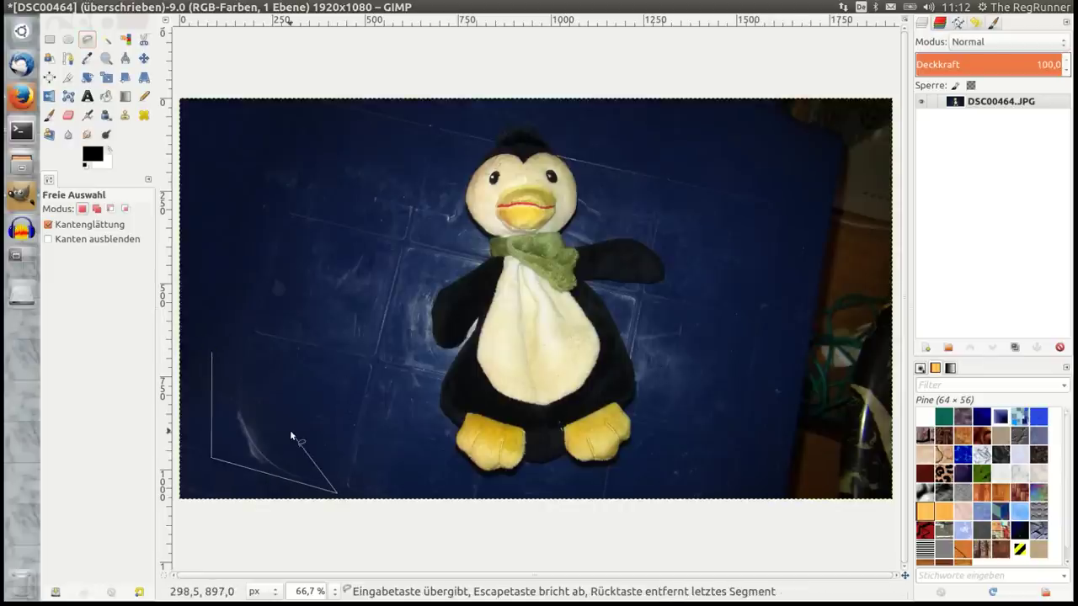
pyautogui.click(212, 354)
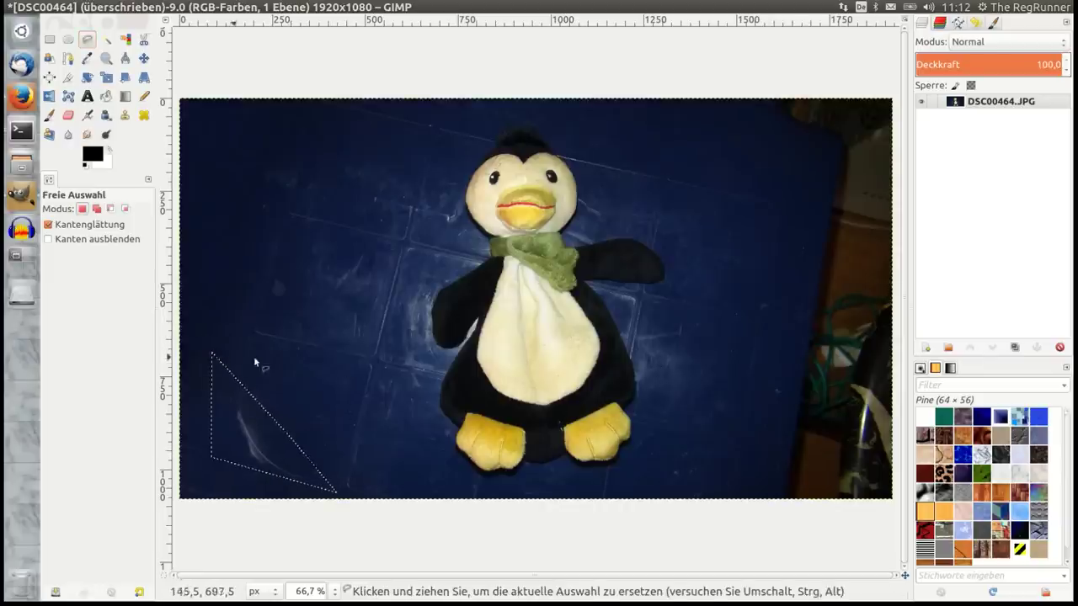
# - Run Heal selection on the triangle with a context sampling width of 10
pyautogui.click(426, 7)
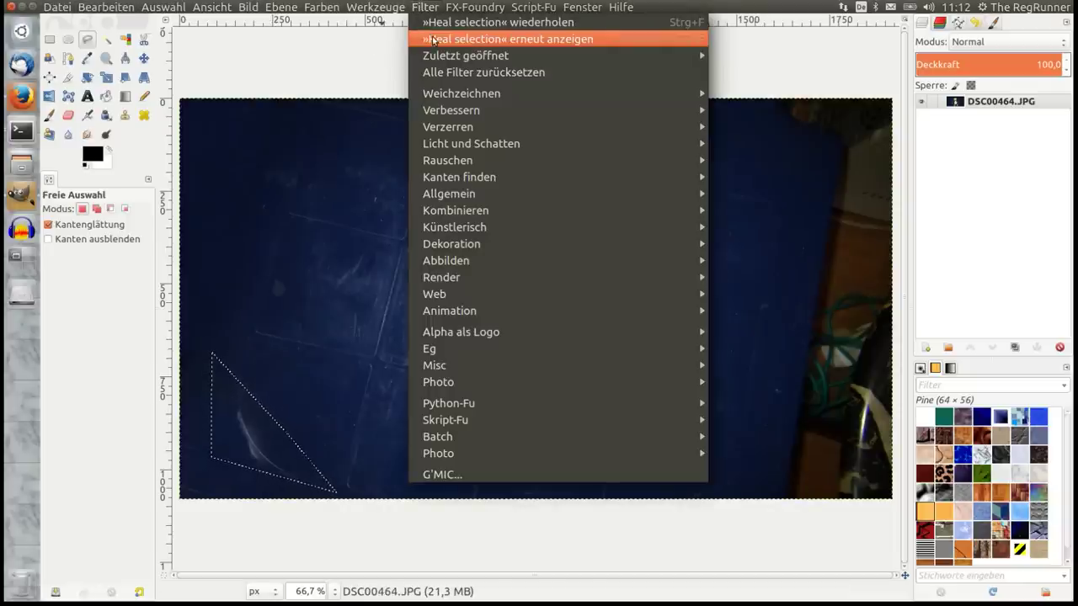
pyautogui.click(435, 37)
pyautogui.click(589, 226)
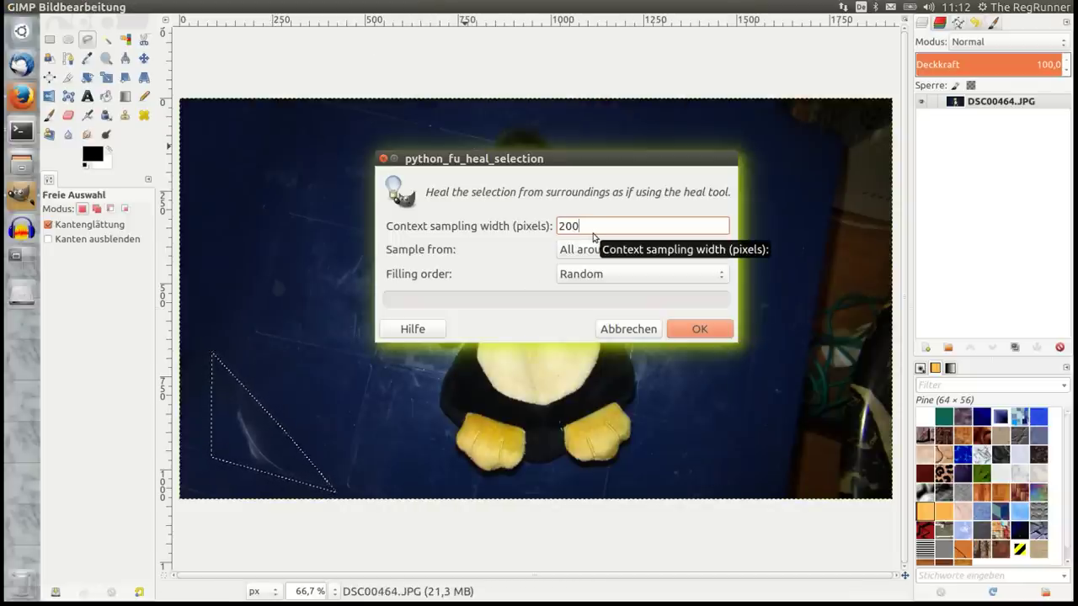
pyautogui.press('BackSpace')
pyautogui.write('10')
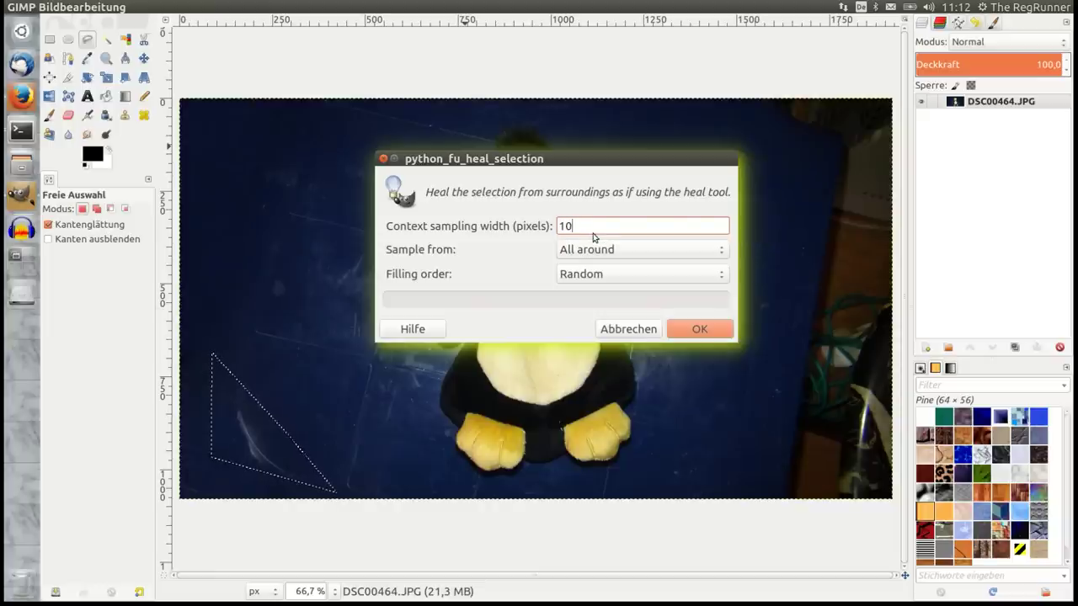
pyautogui.click(702, 330)
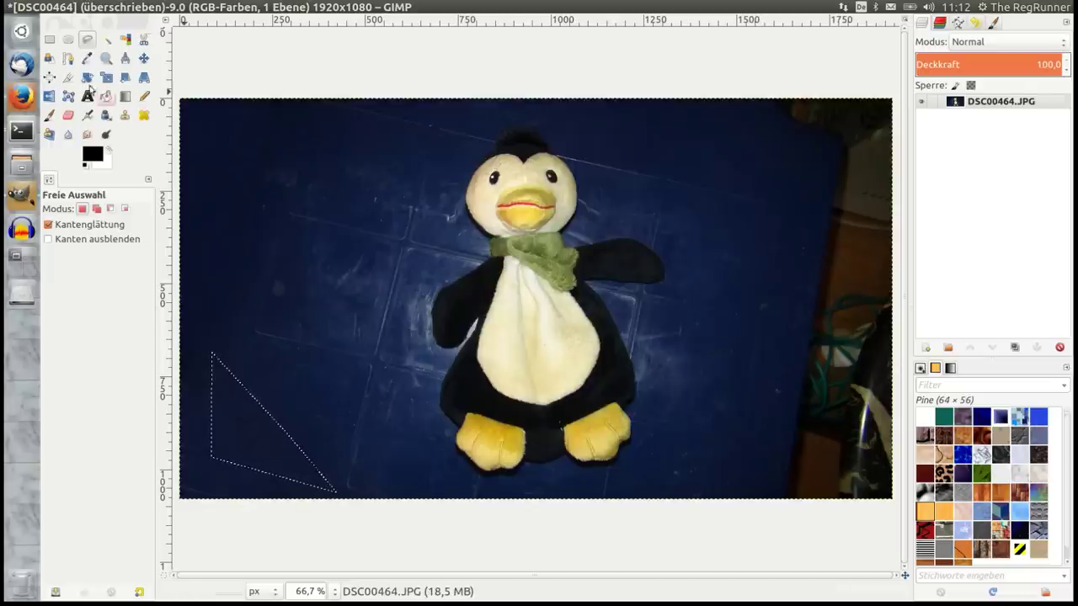
# - Deselect the triangle and zoom in and out to check the healed lower-left corner
pyautogui.click(48, 39)
pyautogui.click(251, 323)
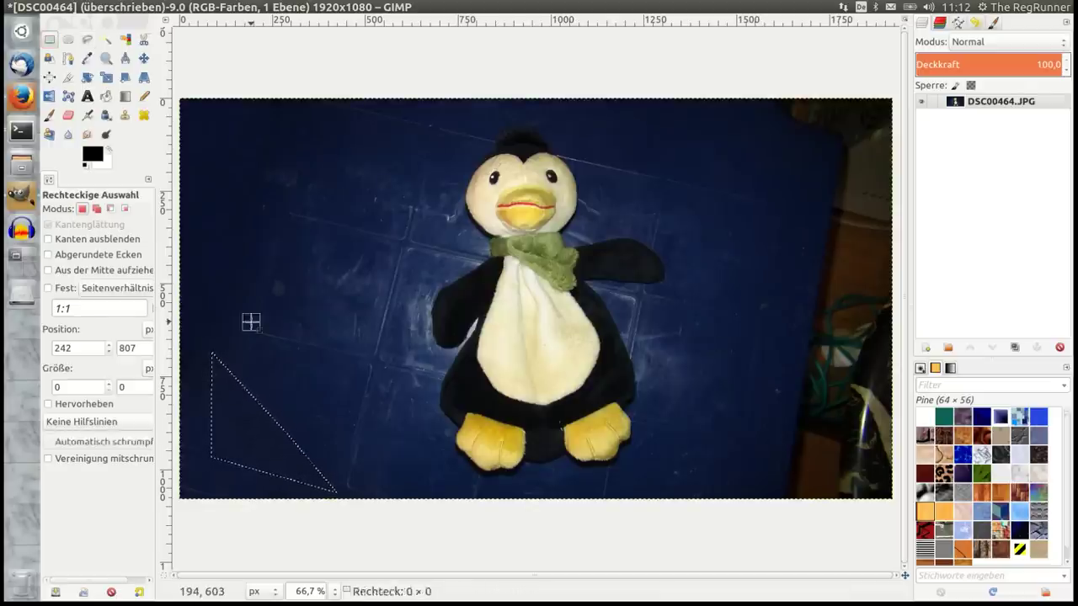
pyautogui.keyDown('ctrl'); pyautogui.scroll(1, 212, 493); pyautogui.keyUp('ctrl')
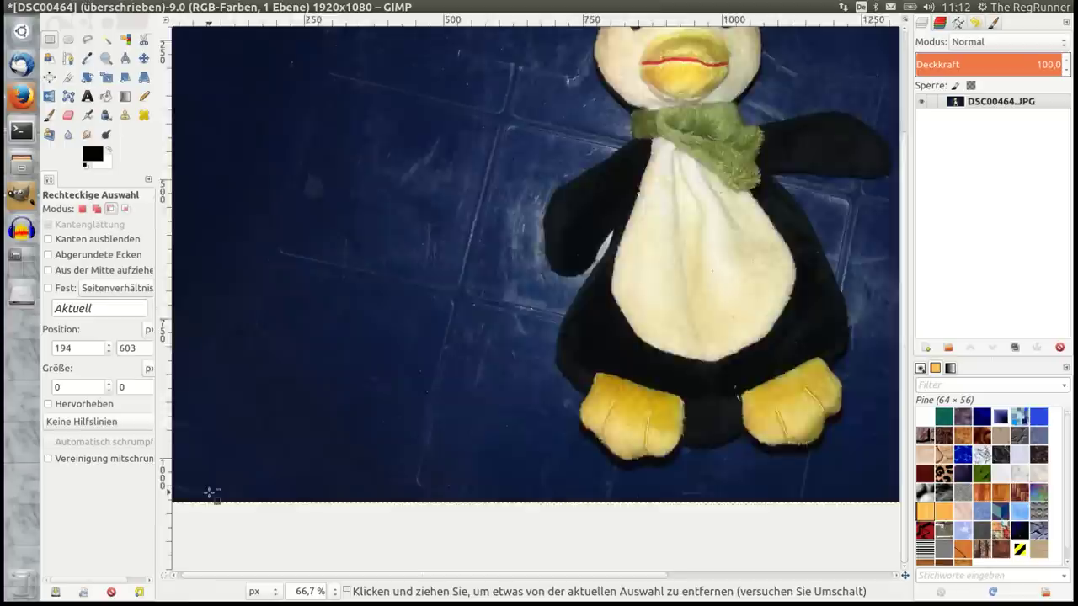
pyautogui.keyDown('ctrl'); pyautogui.scroll(2, 209, 484); pyautogui.keyUp('ctrl')
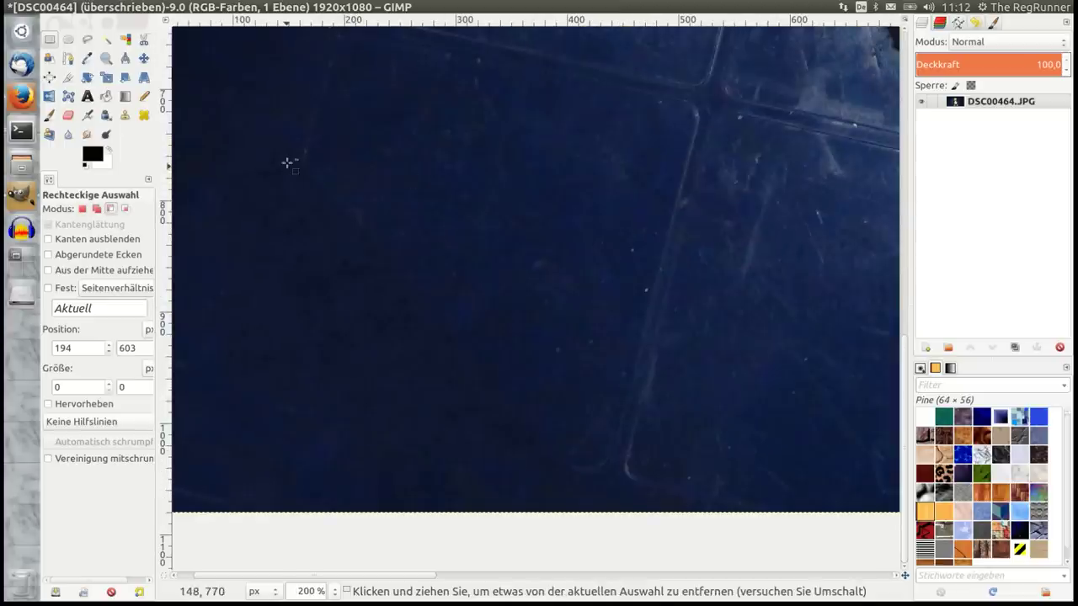
pyautogui.keyDown('ctrl'); pyautogui.scroll(4, 287, 162); pyautogui.keyUp('ctrl')
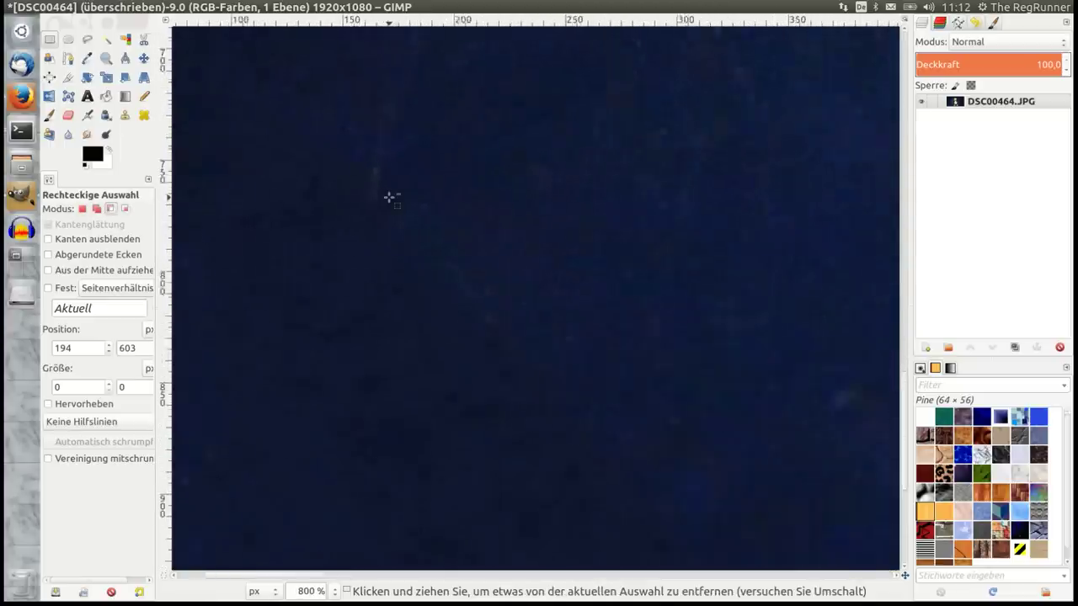
pyautogui.keyDown('ctrl'); pyautogui.scroll(-5, 421, 314); pyautogui.keyUp('ctrl')
pyautogui.keyDown('ctrl'); pyautogui.scroll(-2, 445, 269); pyautogui.keyUp('ctrl')
pyautogui.keyDown('ctrl'); pyautogui.scroll(-1, 445, 270); pyautogui.keyUp('ctrl')
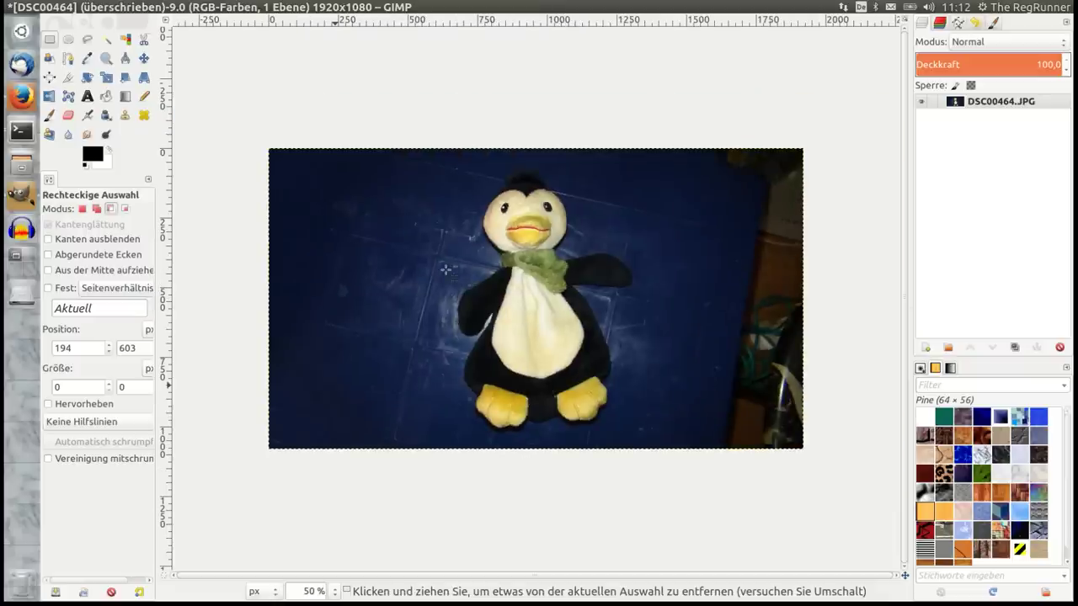
pyautogui.keyDown('ctrl'); pyautogui.scroll(1, 728, 95); pyautogui.keyUp('ctrl')
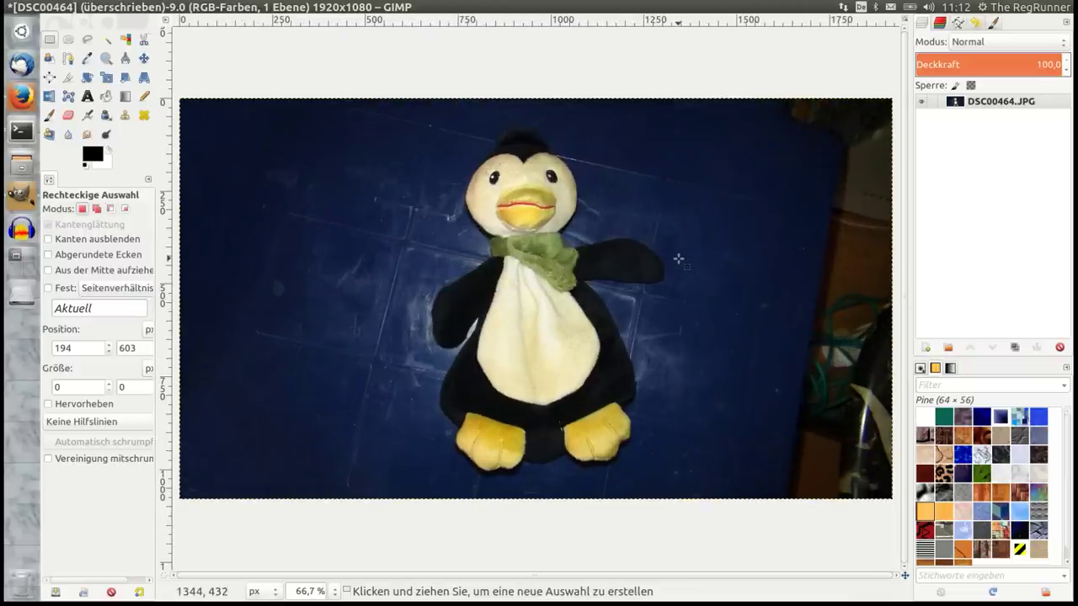
# - Outline the cluttered strip along the right edge and top-right corner with Free Select
pyautogui.click(85, 41)
pyautogui.click(694, 85)
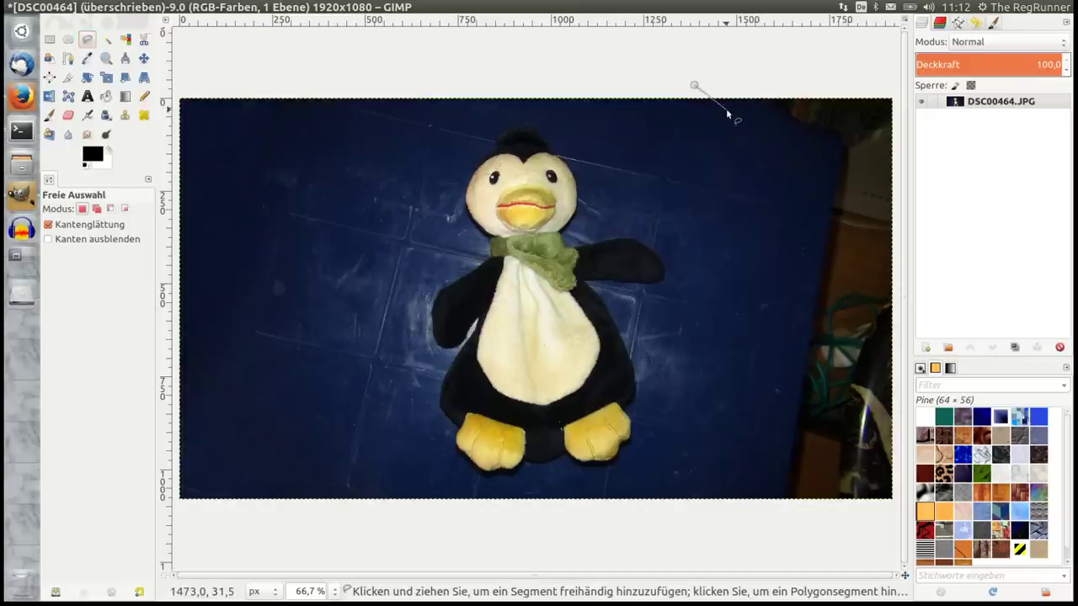
pyautogui.moveTo(833, 154); pyautogui.dragTo(756, 523)
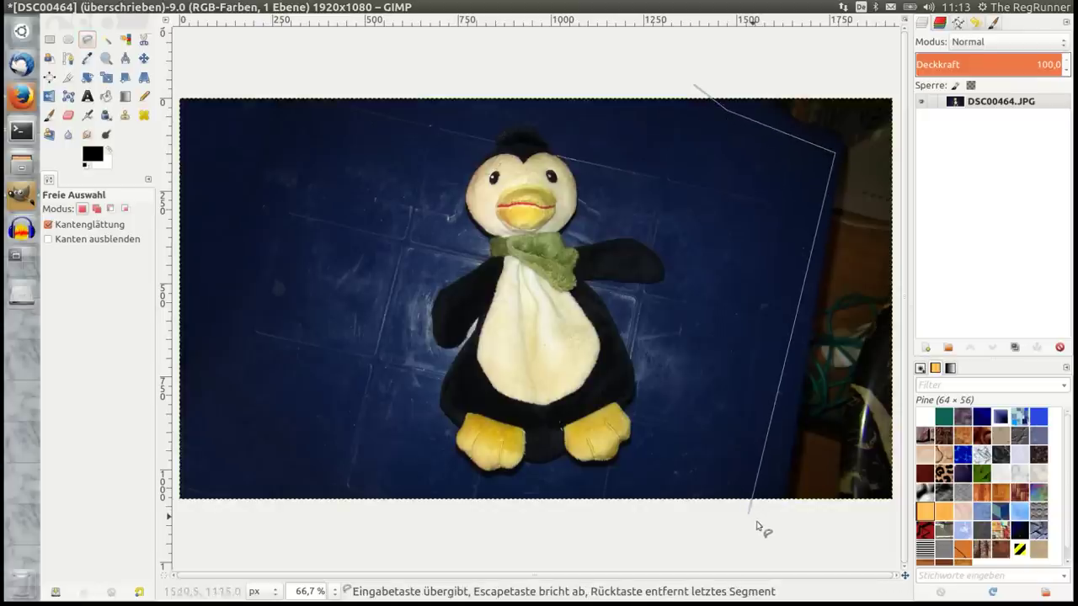
pyautogui.click(769, 518)
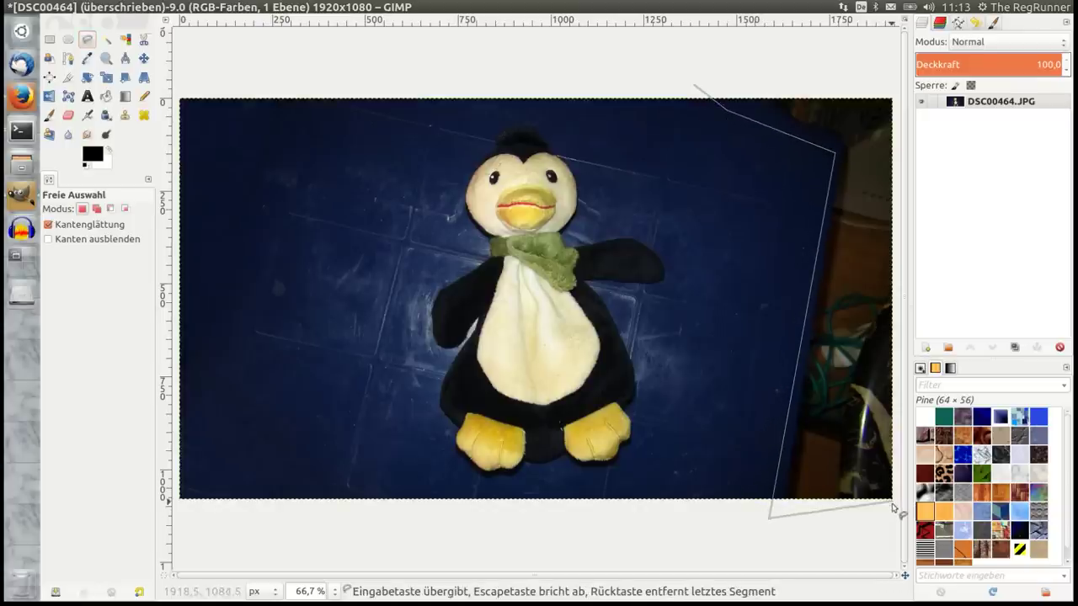
pyautogui.click(894, 505)
pyautogui.click(897, 86)
pyautogui.click(735, 65)
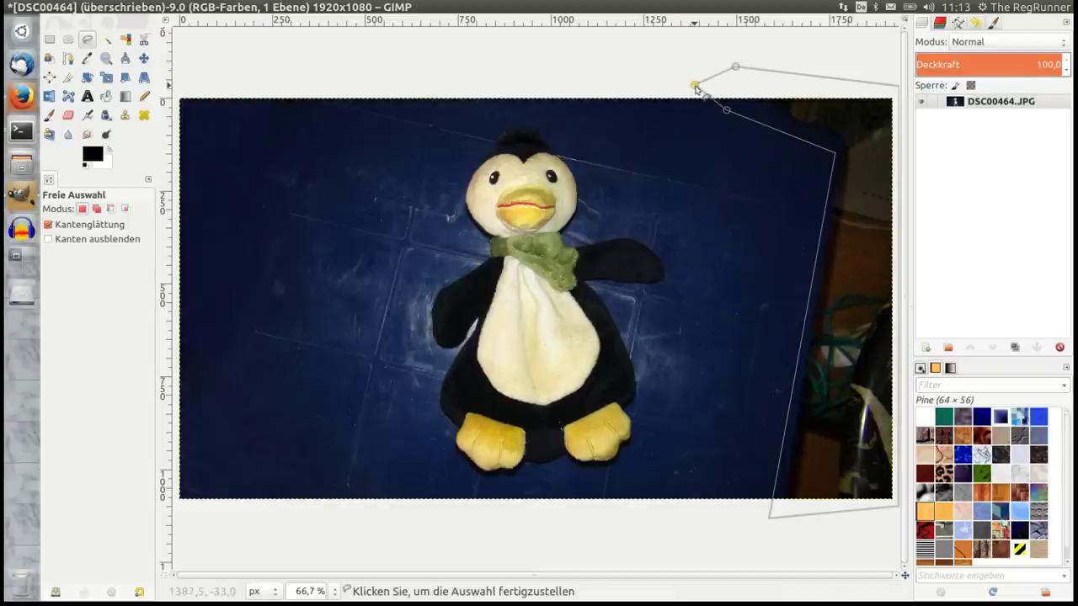
pyautogui.click(695, 87)
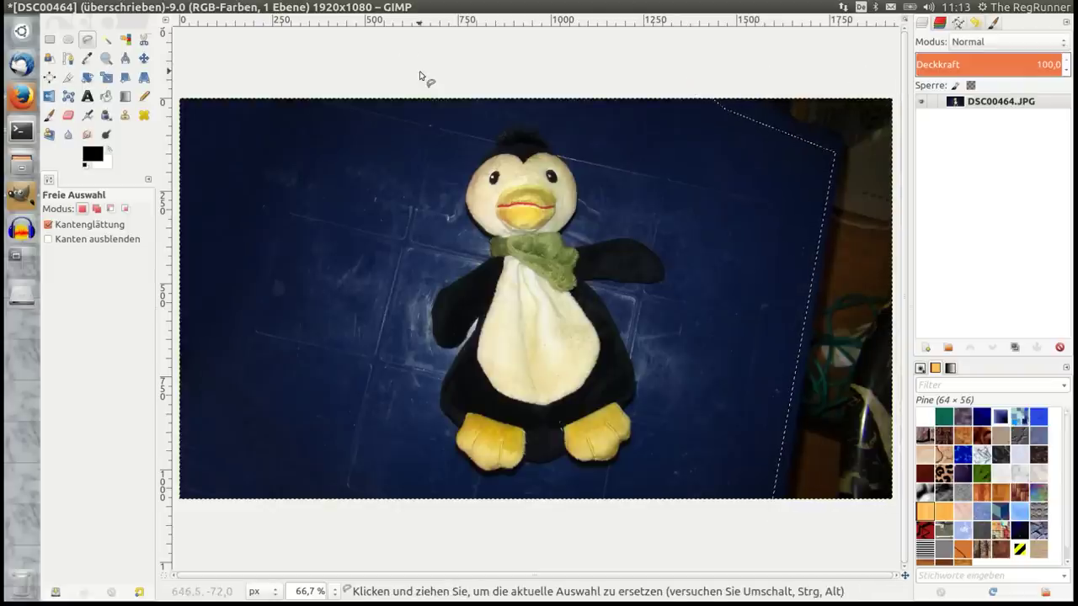
# - Heal the right-edge selection with a 100-pixel context sampling width and wait for it to finish
pyautogui.click(415, 8)
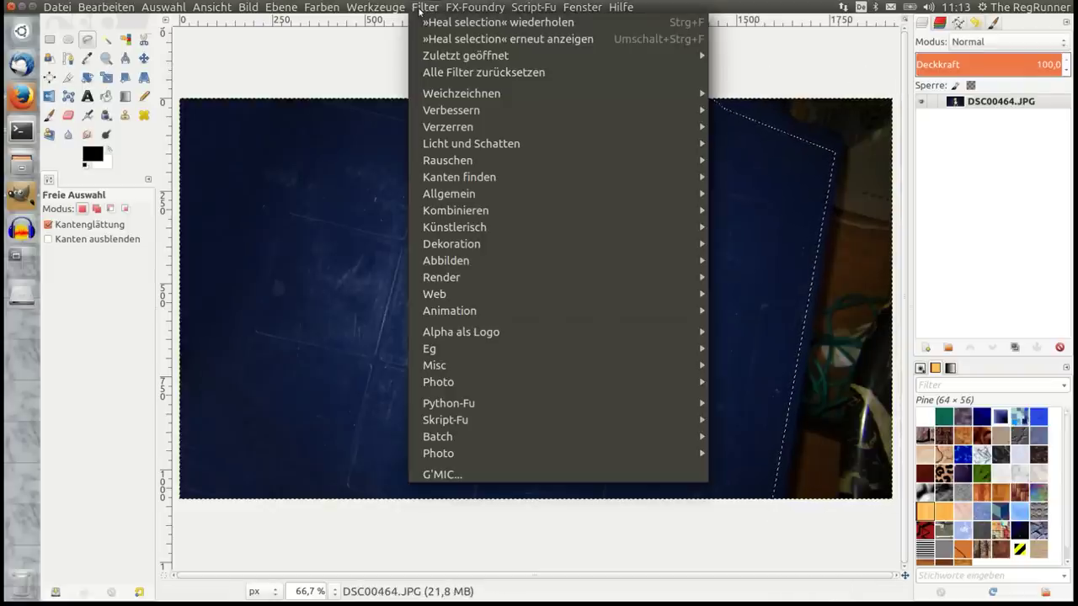
pyautogui.click(433, 38)
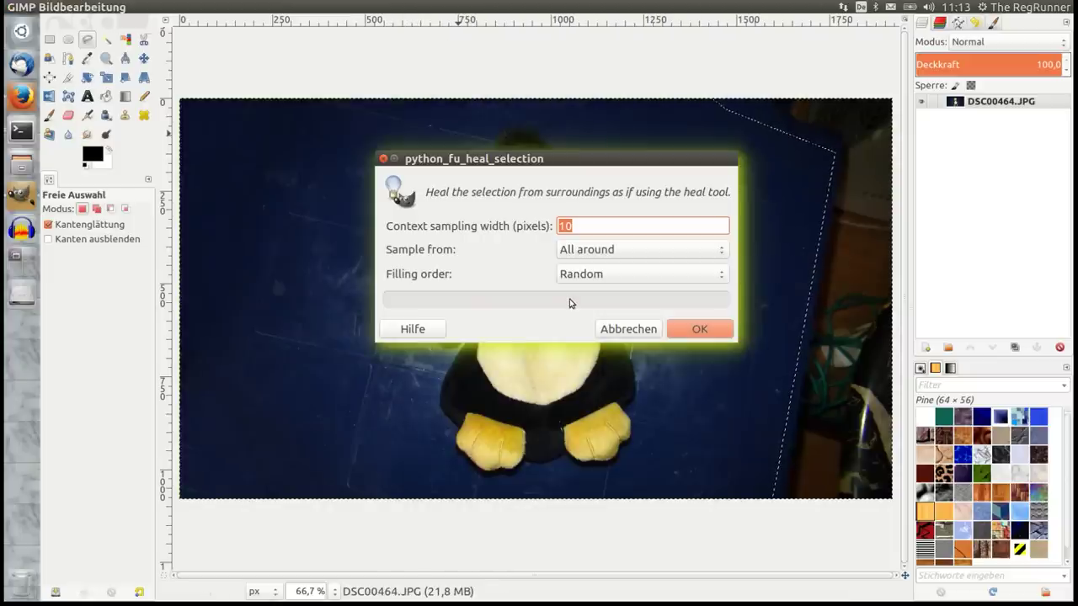
pyautogui.click(582, 227)
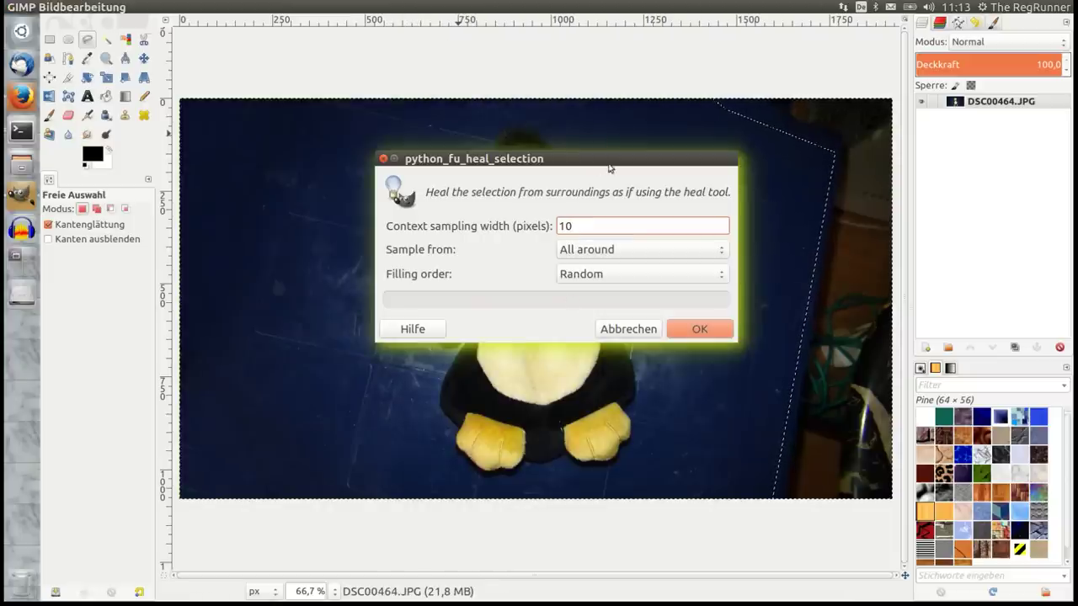
pyautogui.moveTo(604, 154); pyautogui.dragTo(487, 154)
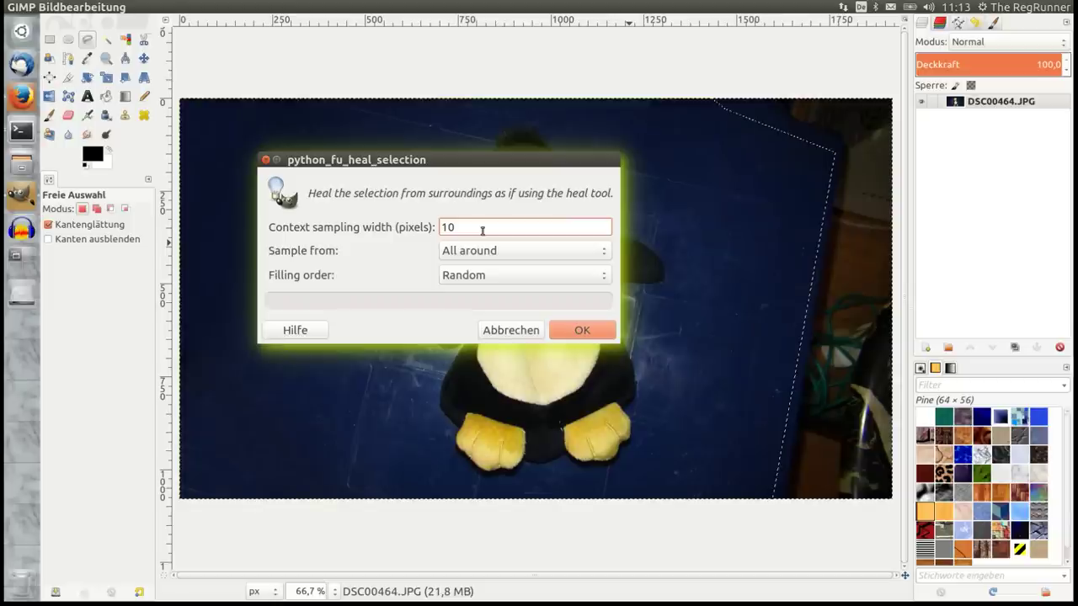
pyautogui.press('BackSpace')
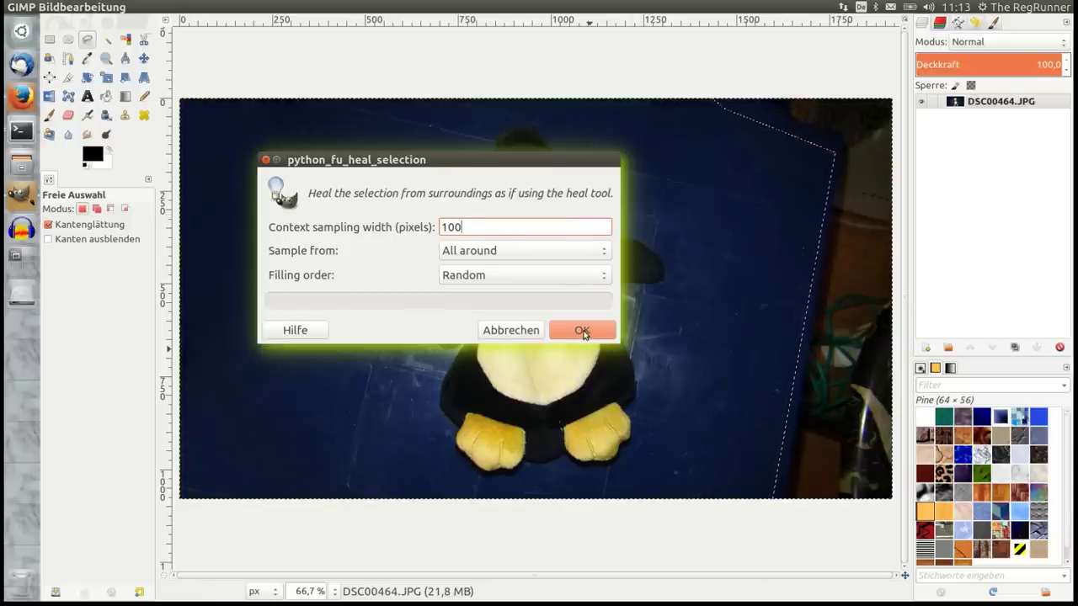
pyautogui.click(583, 330)
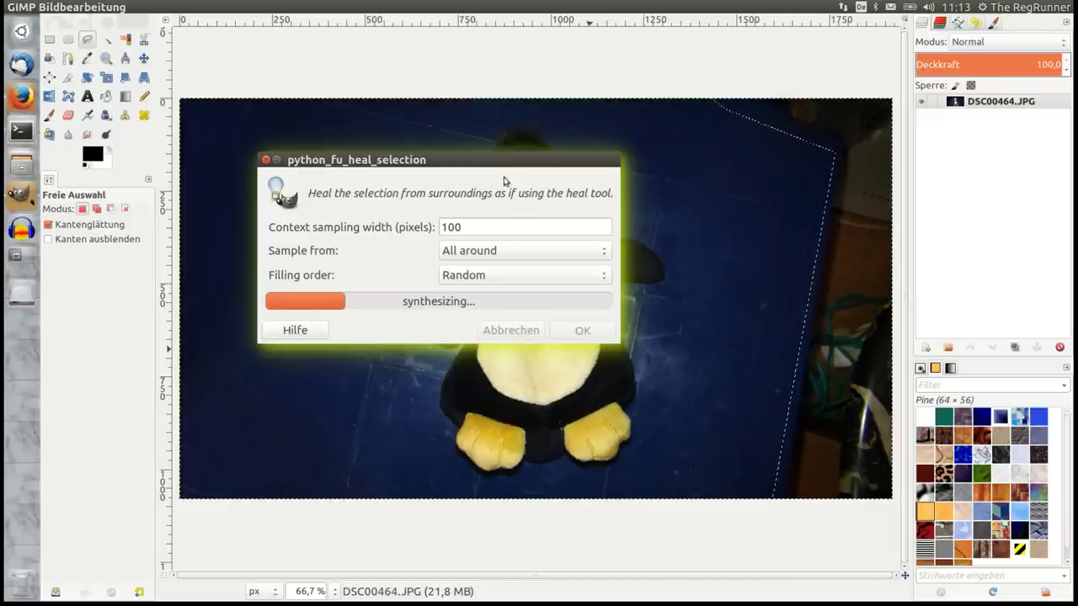
pyautogui.moveTo(485, 164); pyautogui.dragTo(551, 340)
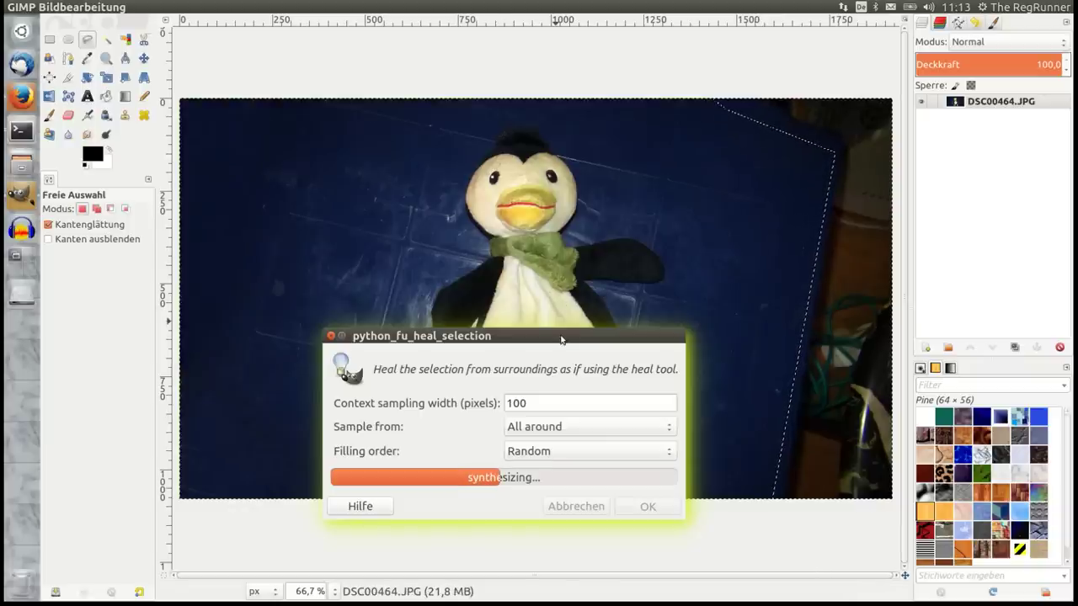
pyautogui.moveTo(560, 341); pyautogui.dragTo(546, 319)
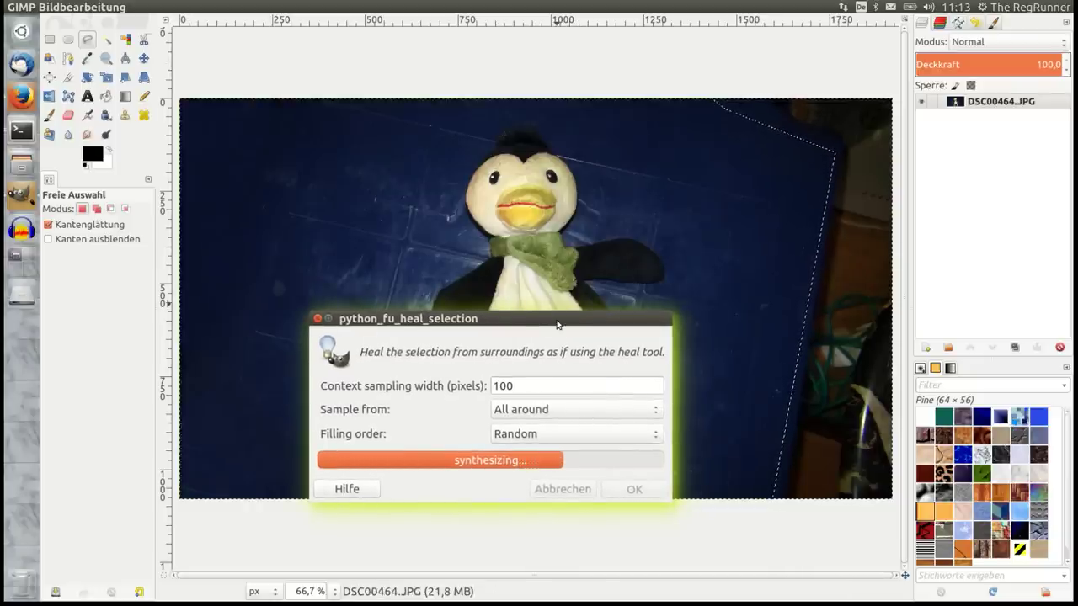
pyautogui.moveTo(555, 324); pyautogui.dragTo(497, 280)
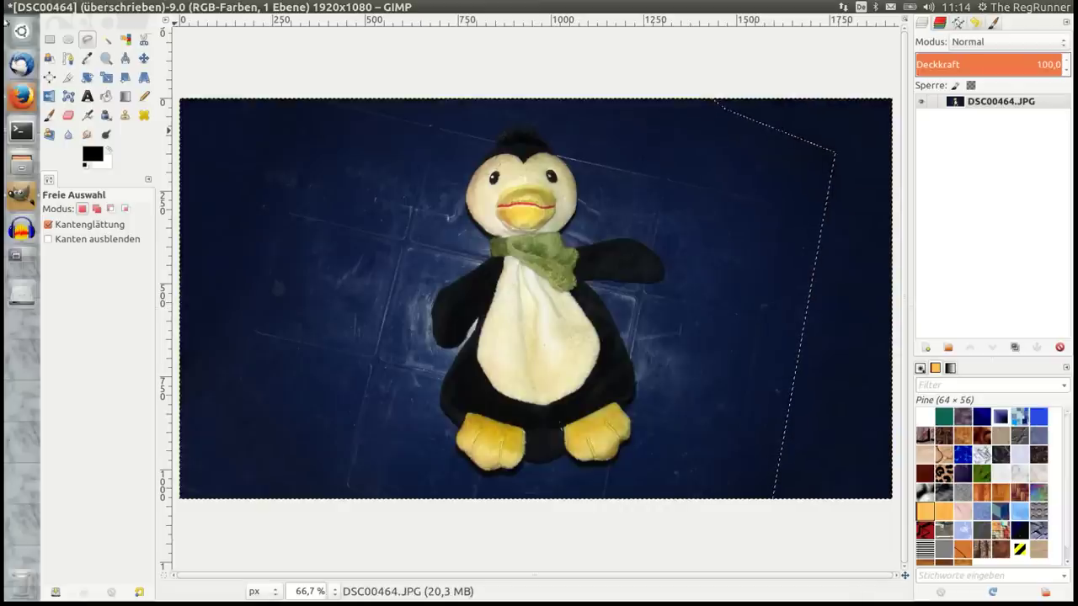
# - Deselect the strip and zoom in to check the healed right edge
pyautogui.click(50, 38)
pyautogui.click(722, 177)
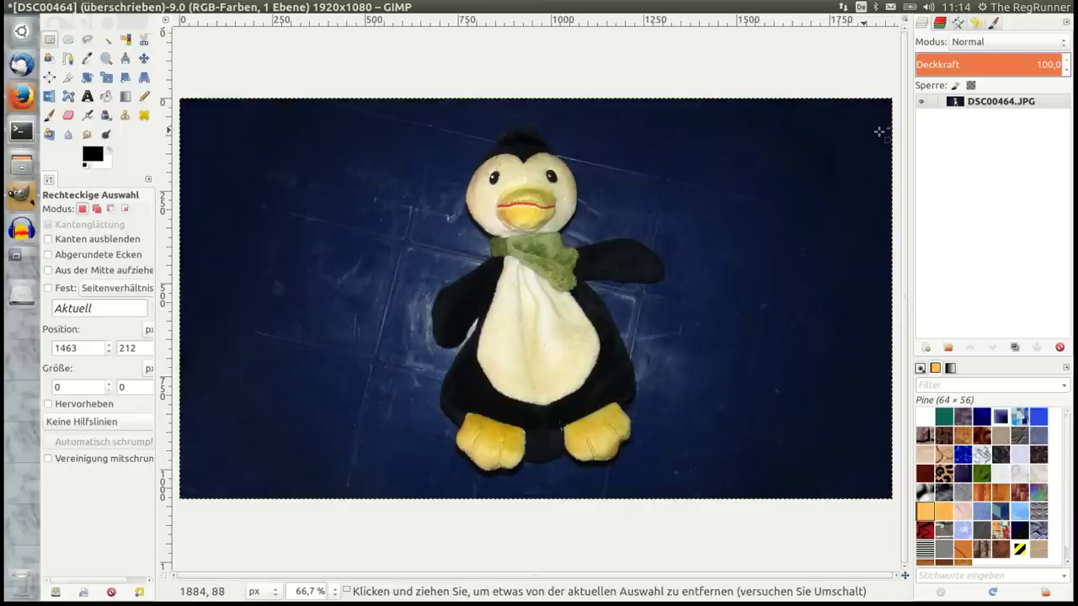
pyautogui.keyDown('ctrl'); pyautogui.scroll(1, 879, 132); pyautogui.keyUp('ctrl')
pyautogui.scroll(1, 794, 211)
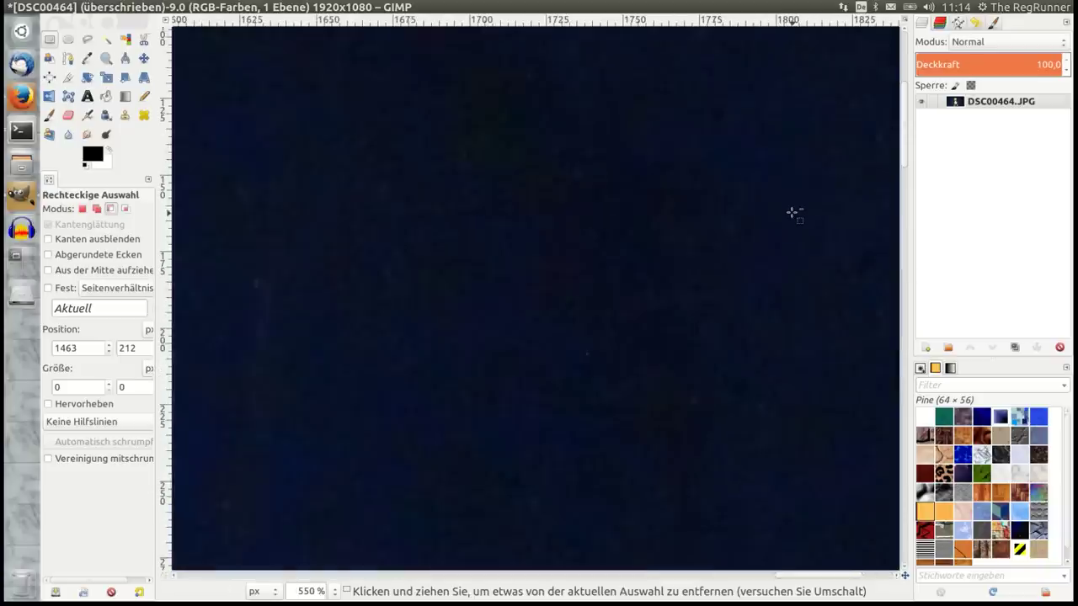
pyautogui.scroll(1, 789, 213)
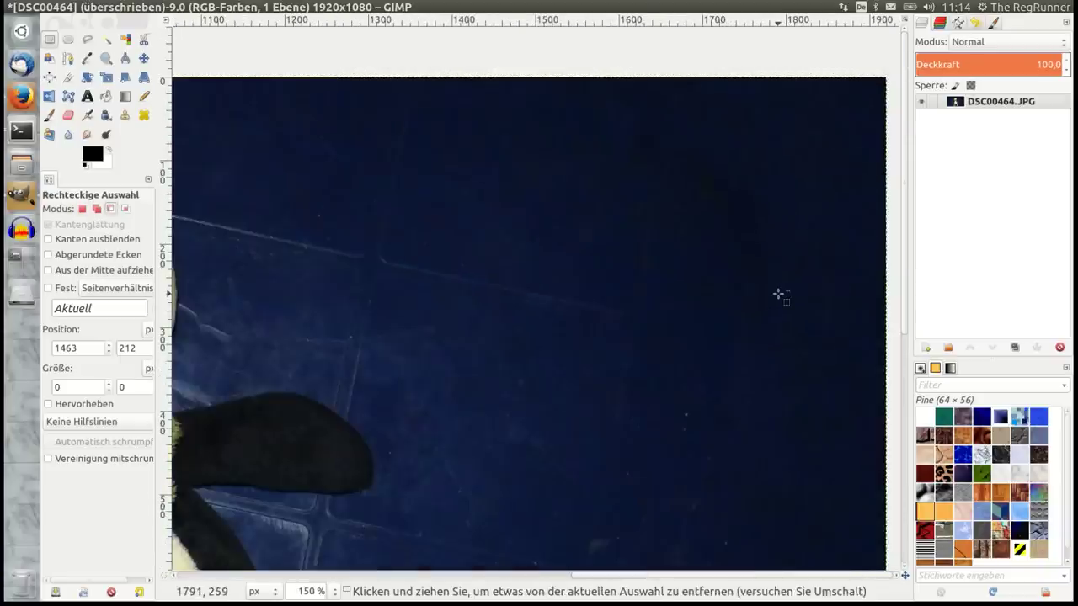
pyautogui.keyDown('ctrl'); pyautogui.scroll(-2, 779, 294); pyautogui.keyUp('ctrl')
# - Zoom around the top-right corner and onto the green scarf for a closer look
pyautogui.keyDown('ctrl'); pyautogui.scroll(2, 838, 456); pyautogui.keyUp('ctrl')
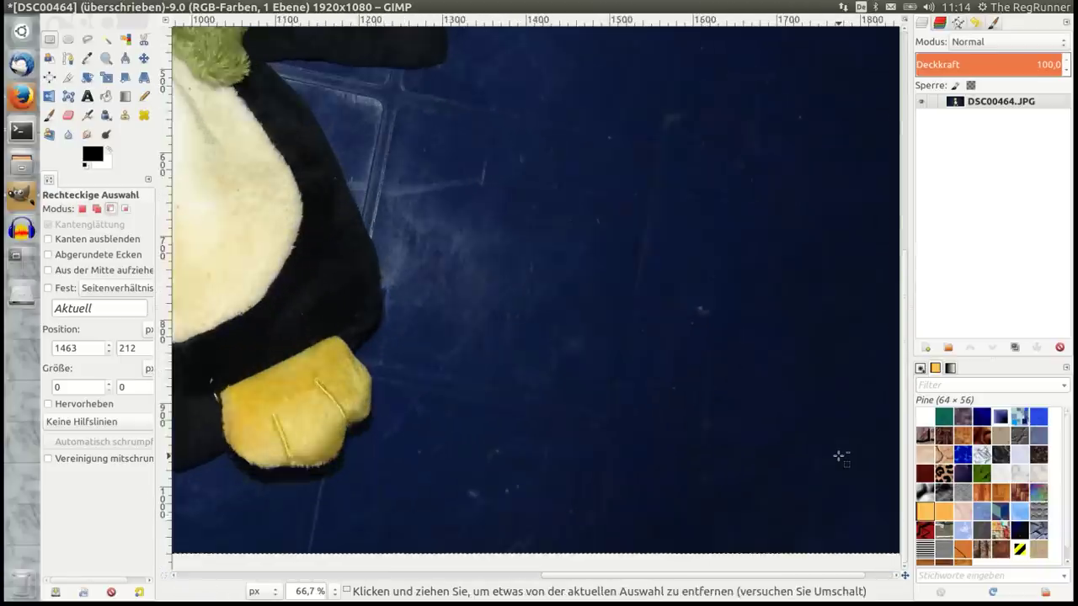
pyautogui.keyDown('ctrl'); pyautogui.scroll(1, 838, 456); pyautogui.keyUp('ctrl')
pyautogui.keyDown('ctrl'); pyautogui.scroll(1, 839, 455); pyautogui.keyUp('ctrl')
pyautogui.keyDown('ctrl'); pyautogui.scroll(-3, 766, 348); pyautogui.keyUp('ctrl')
pyautogui.keyDown('ctrl'); pyautogui.scroll(-1, 765, 348); pyautogui.keyUp('ctrl')
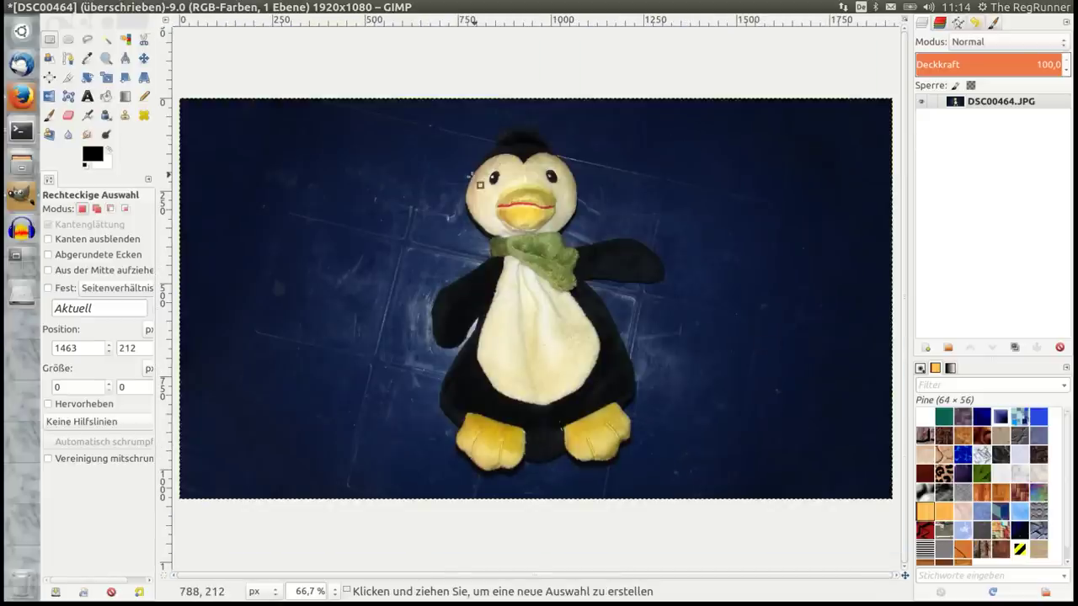
pyautogui.keyDown('ctrl'); pyautogui.scroll(1, 544, 215); pyautogui.keyUp('ctrl')
pyautogui.keyDown('ctrl'); pyautogui.scroll(2, 574, 322); pyautogui.keyUp('ctrl')
pyautogui.keyDown('ctrl'); pyautogui.scroll(1, 575, 321); pyautogui.keyUp('ctrl')
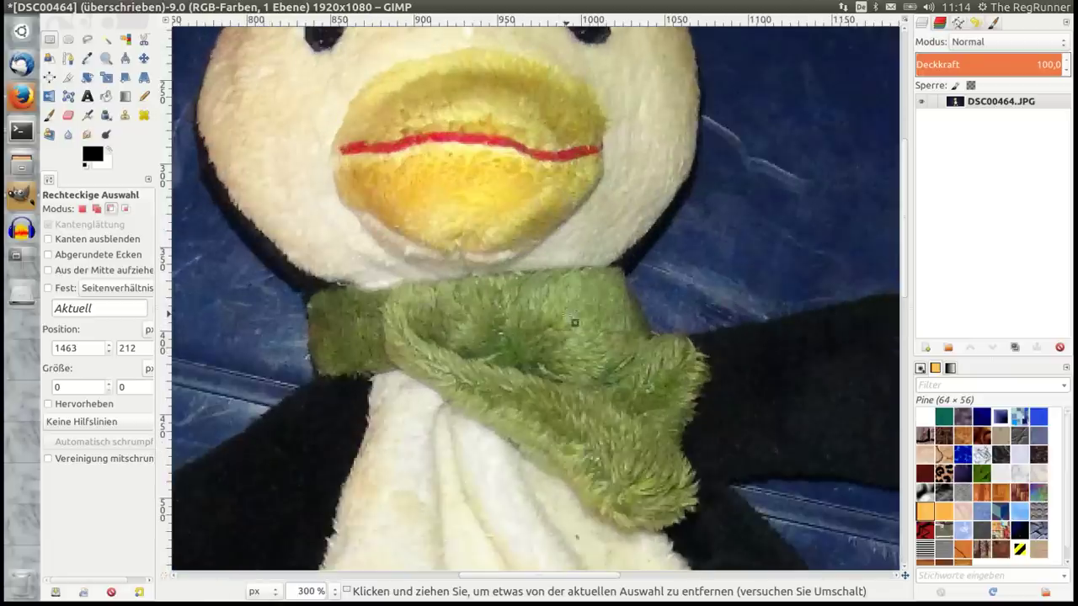
# - Trace a freehand outline around the penguin's green scarf and close it into a selection
pyautogui.click(86, 39)
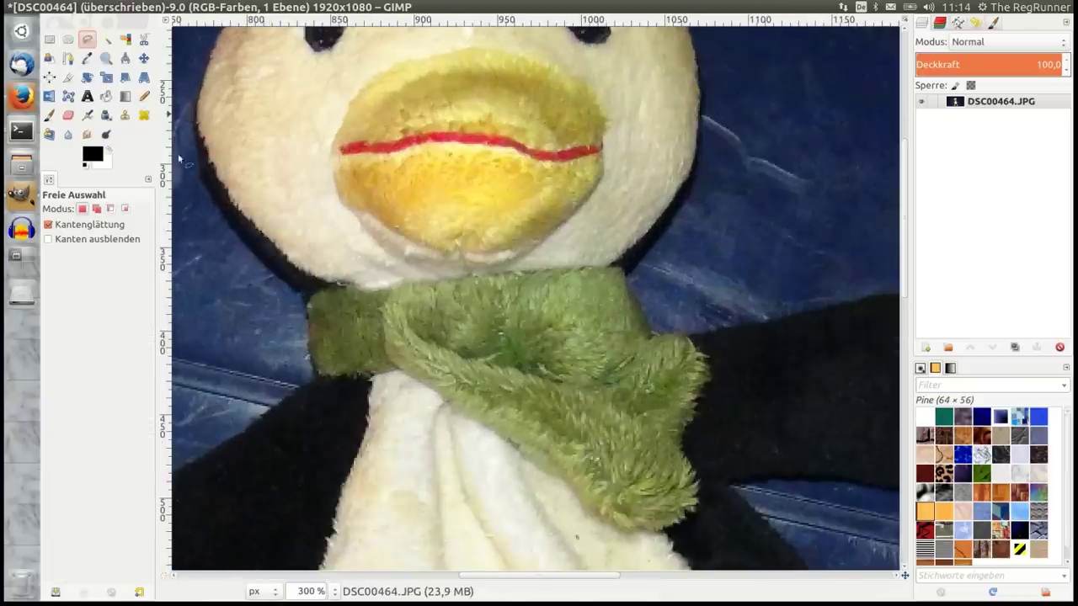
pyautogui.click(302, 292)
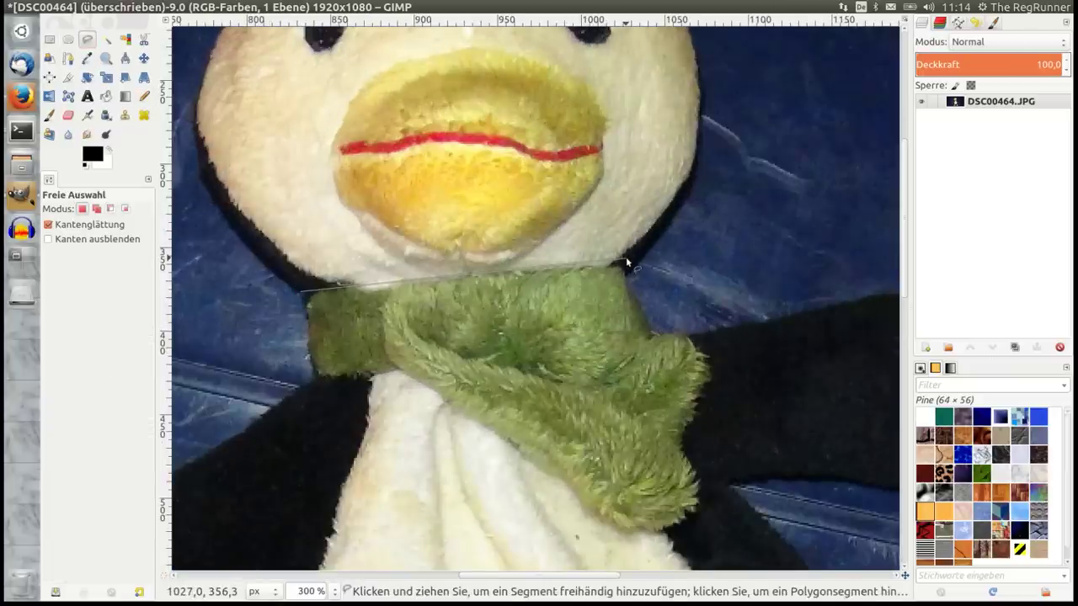
pyautogui.click(627, 261)
pyautogui.click(655, 328)
pyautogui.click(722, 384)
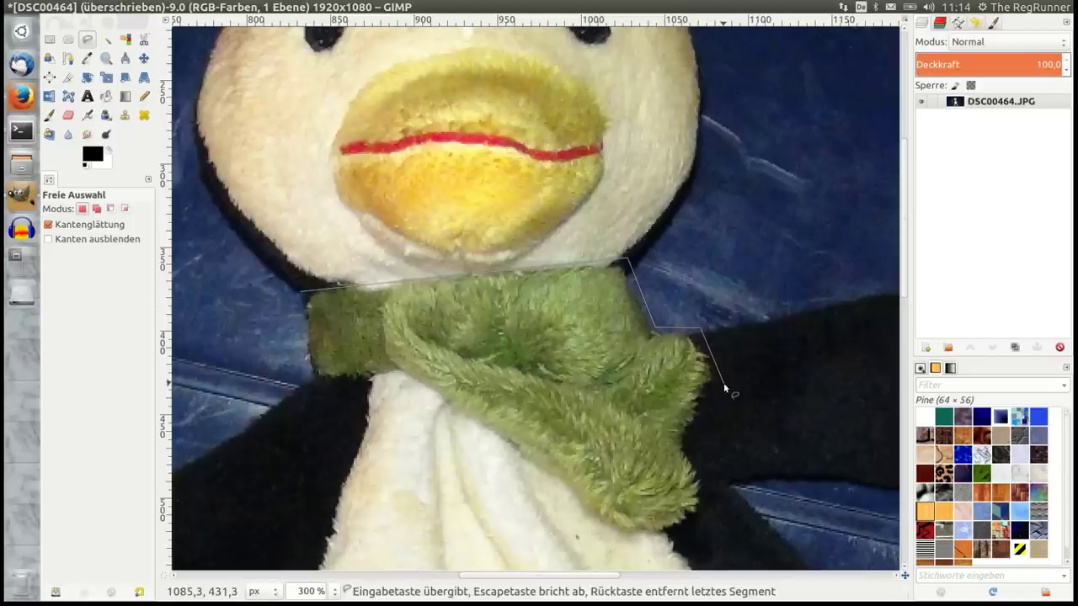
pyautogui.click(699, 463)
pyautogui.click(689, 532)
pyautogui.click(620, 534)
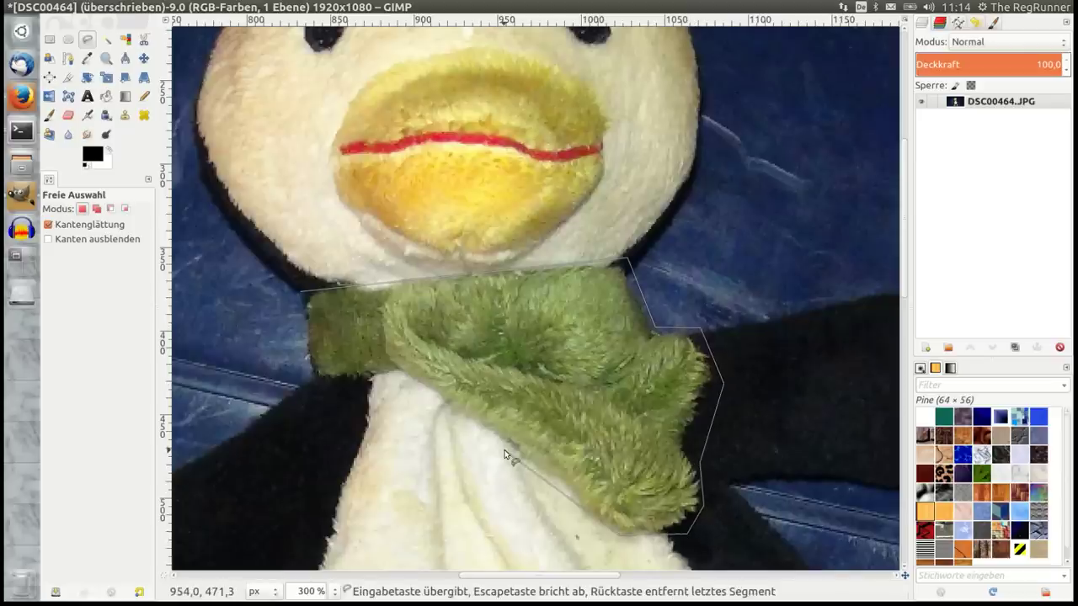
pyautogui.click(400, 381)
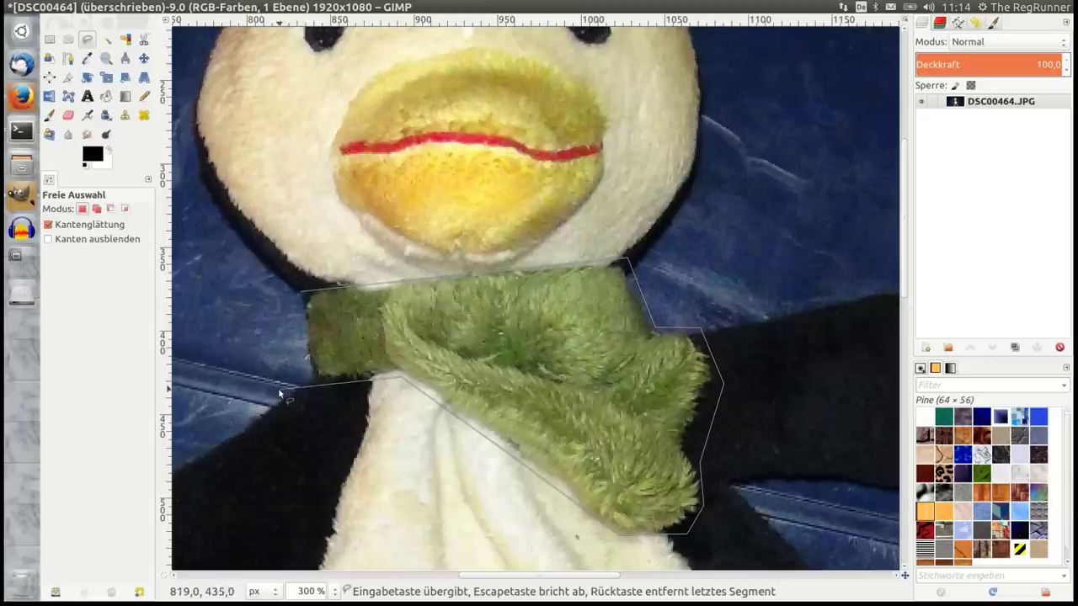
pyautogui.click(309, 382)
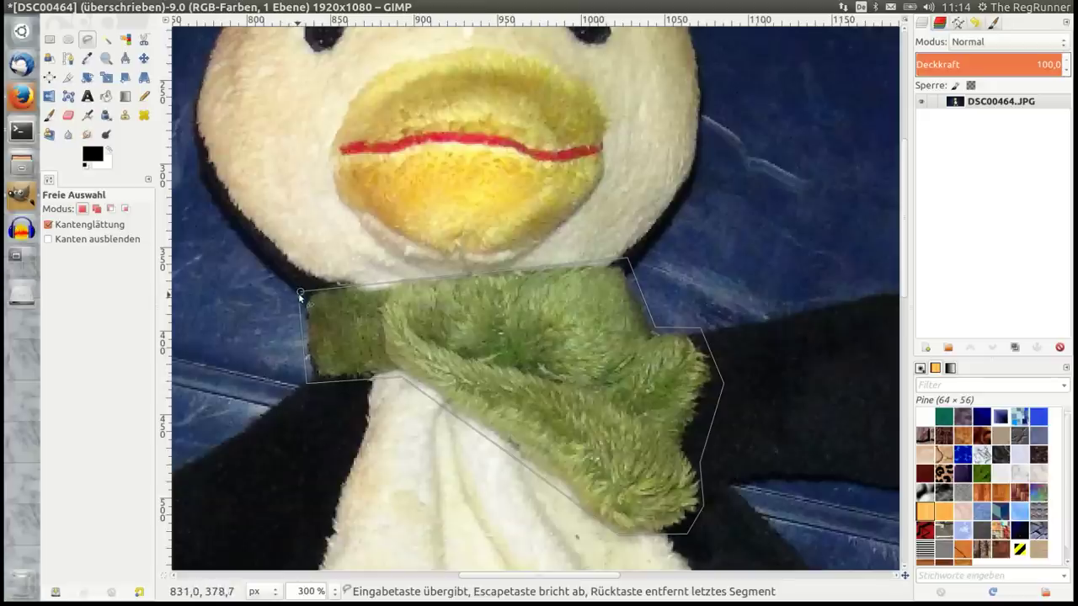
pyautogui.click(300, 294)
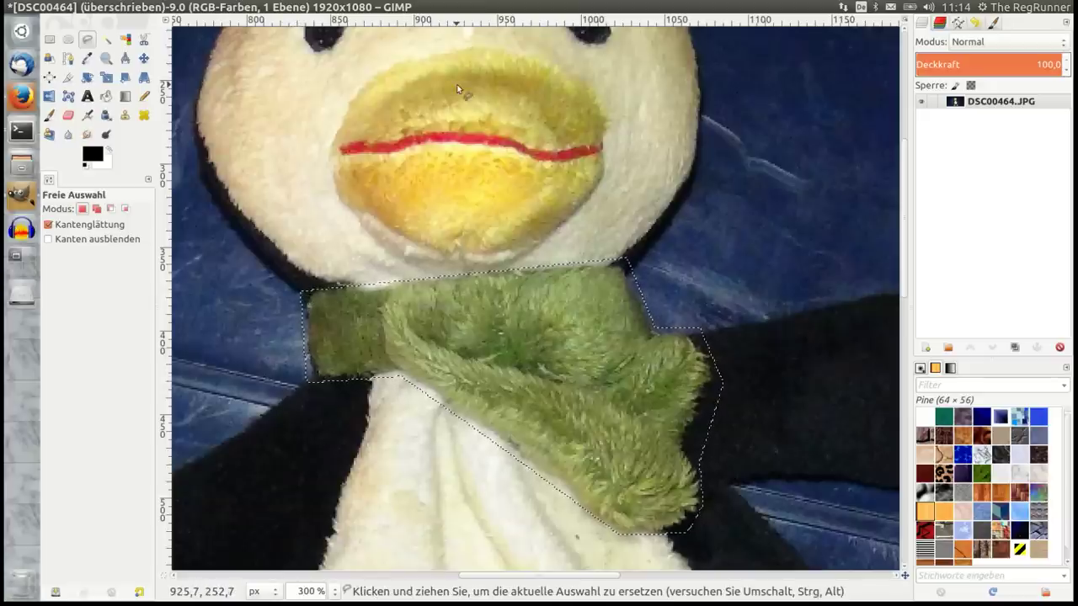
pyautogui.click(426, 7)
# - Set Heal selection to width 10, filling Inwards towards center, sampling from Above and below
pyautogui.press('Escape')
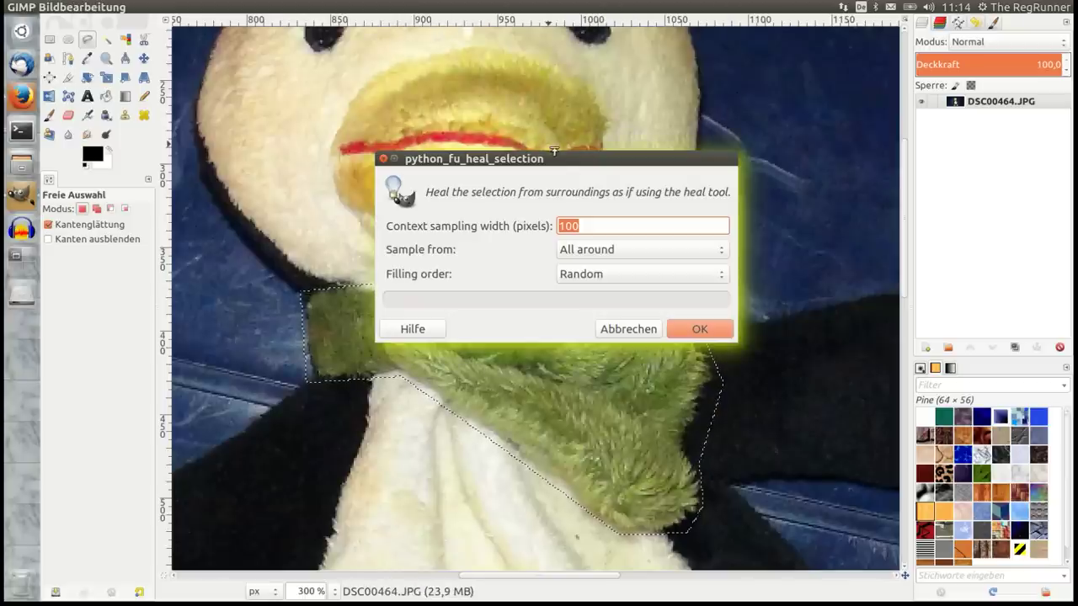
pyautogui.moveTo(567, 166); pyautogui.dragTo(772, 76)
pyautogui.click(815, 138)
pyautogui.press('BackSpace')
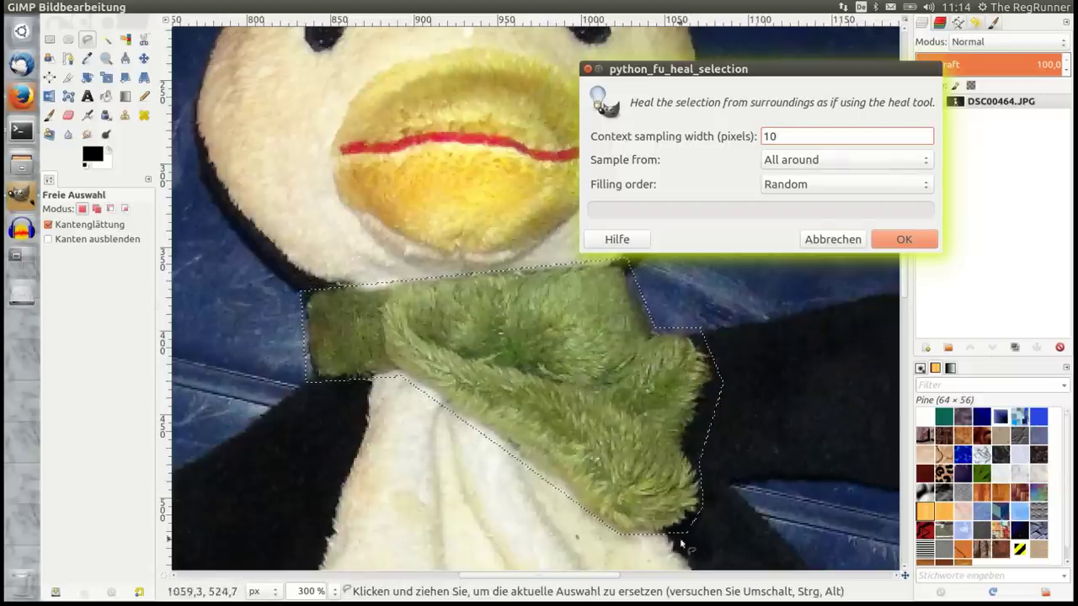
pyautogui.moveTo(853, 67); pyautogui.dragTo(403, 426)
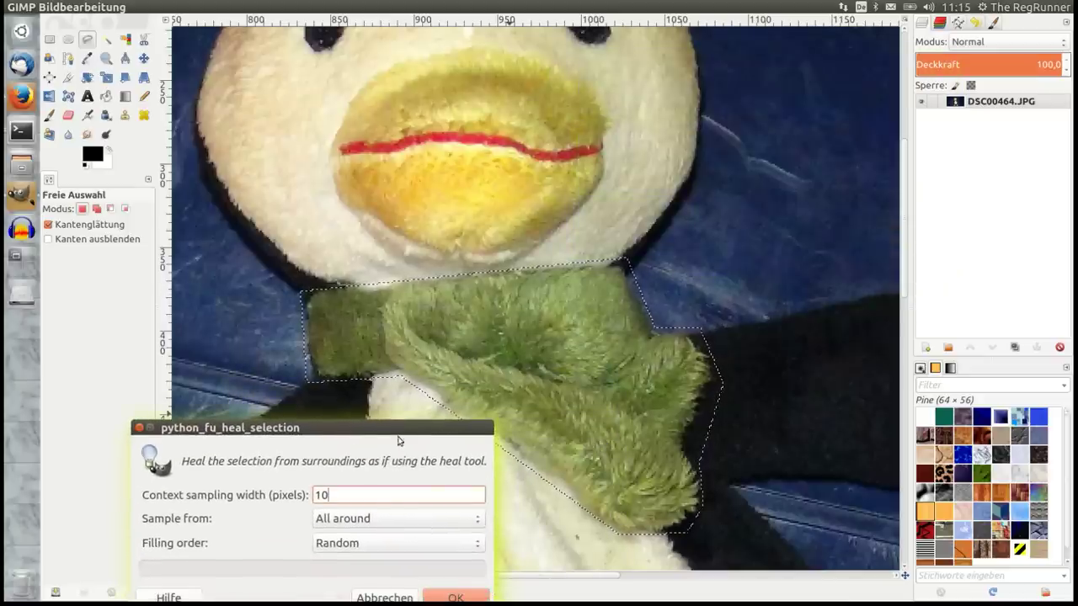
pyautogui.moveTo(394, 430); pyautogui.dragTo(465, 66)
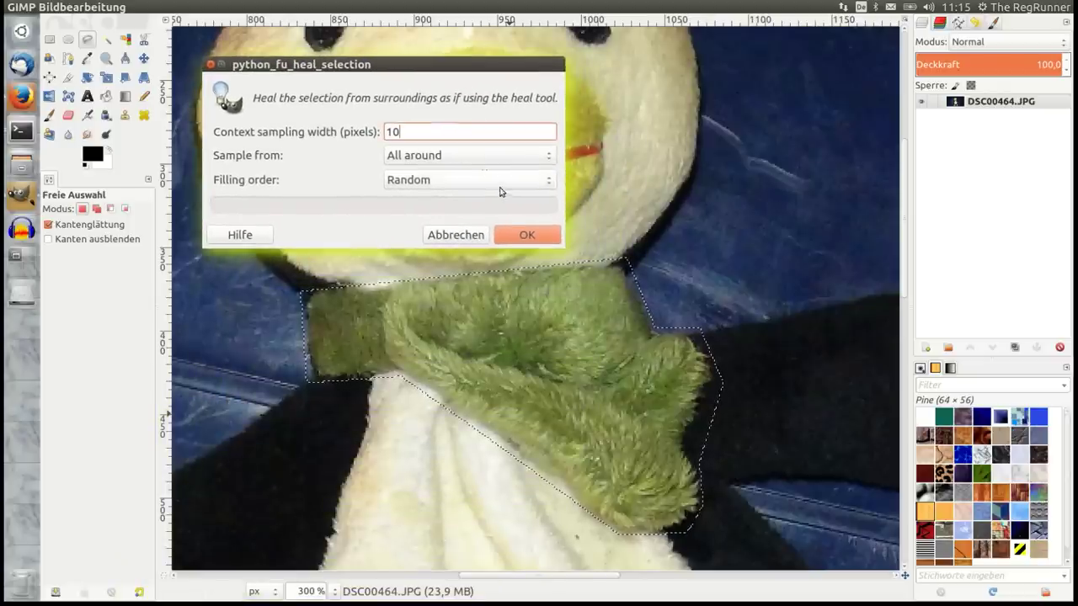
pyautogui.click(501, 180)
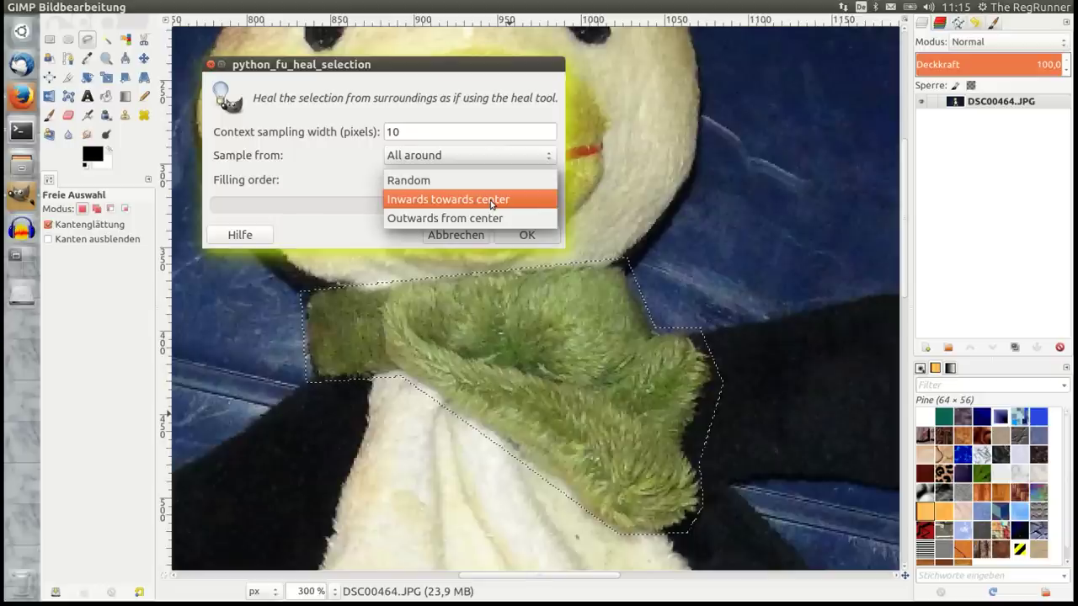
pyautogui.click(491, 200)
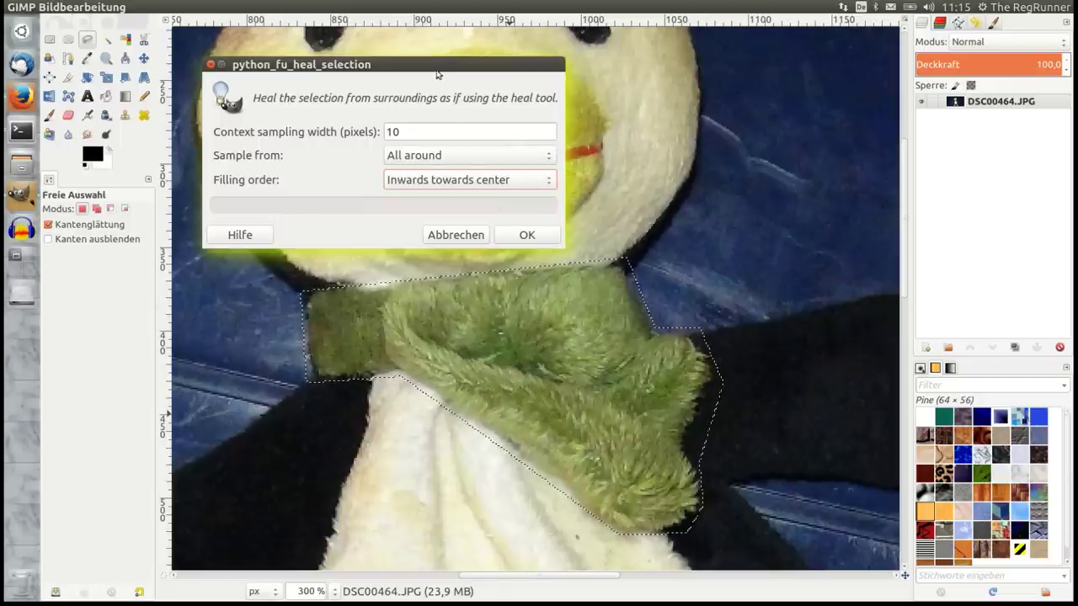
pyautogui.moveTo(437, 75); pyautogui.dragTo(293, 50)
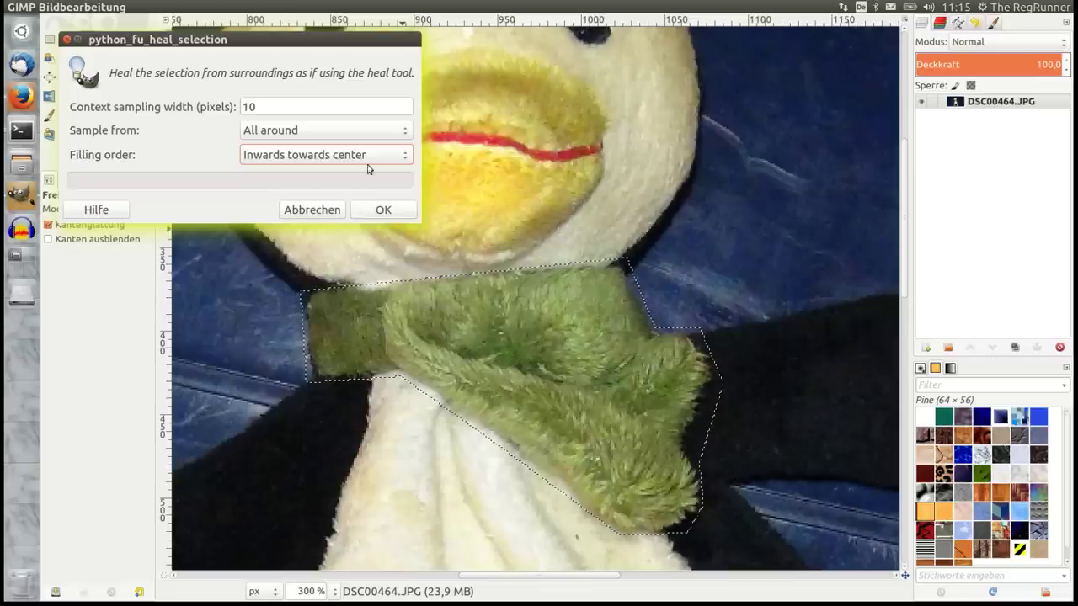
pyautogui.click(368, 135)
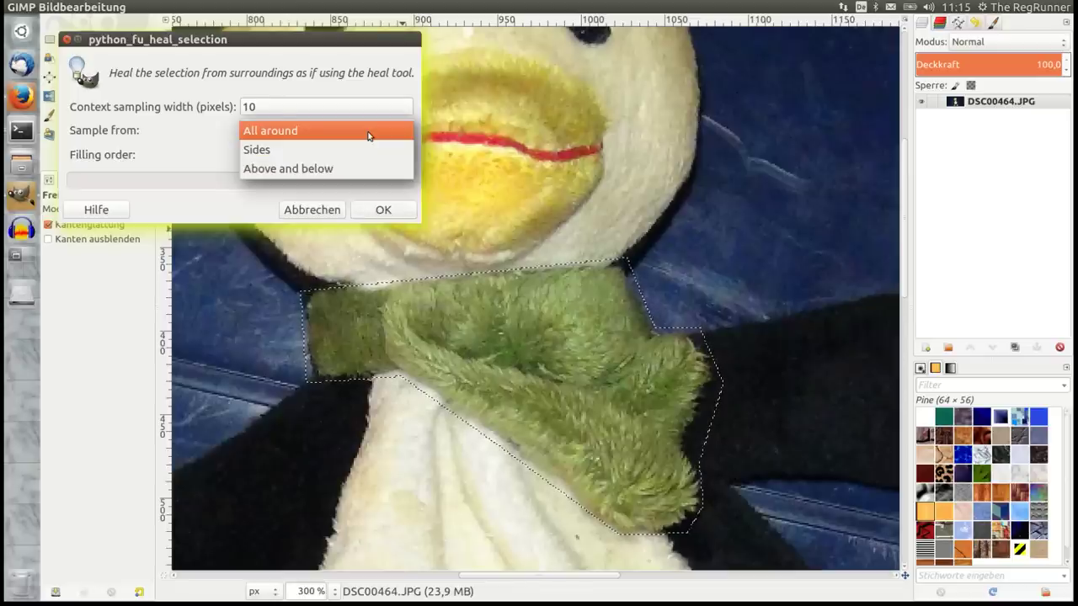
pyautogui.click(350, 169)
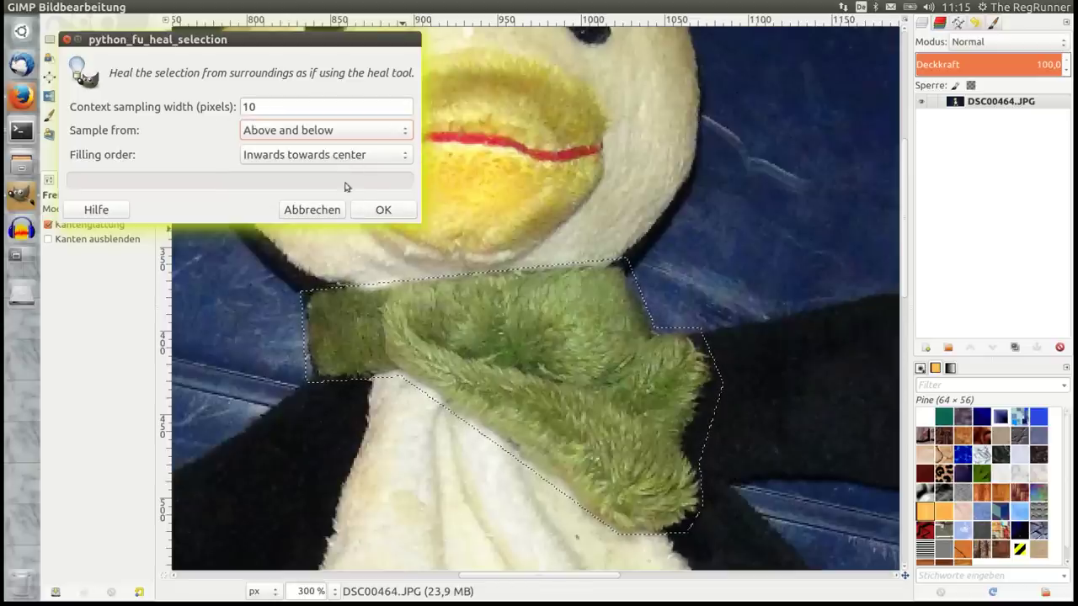
# - Run the heal on the scarf, then undo the patchy greyish result
pyautogui.click(379, 216)
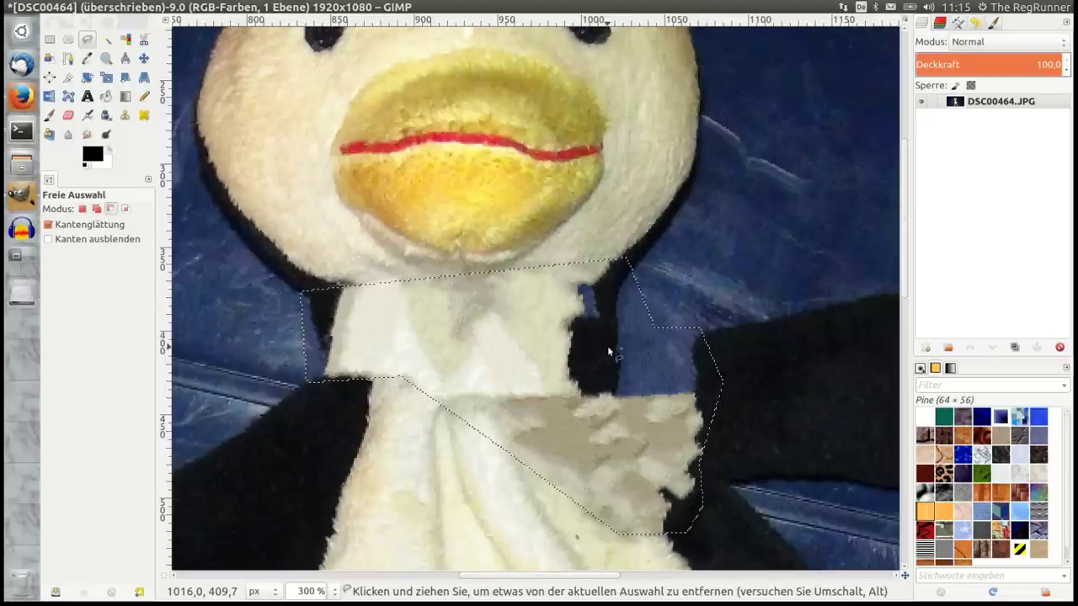
pyautogui.hotkey('ctrl', 'v')
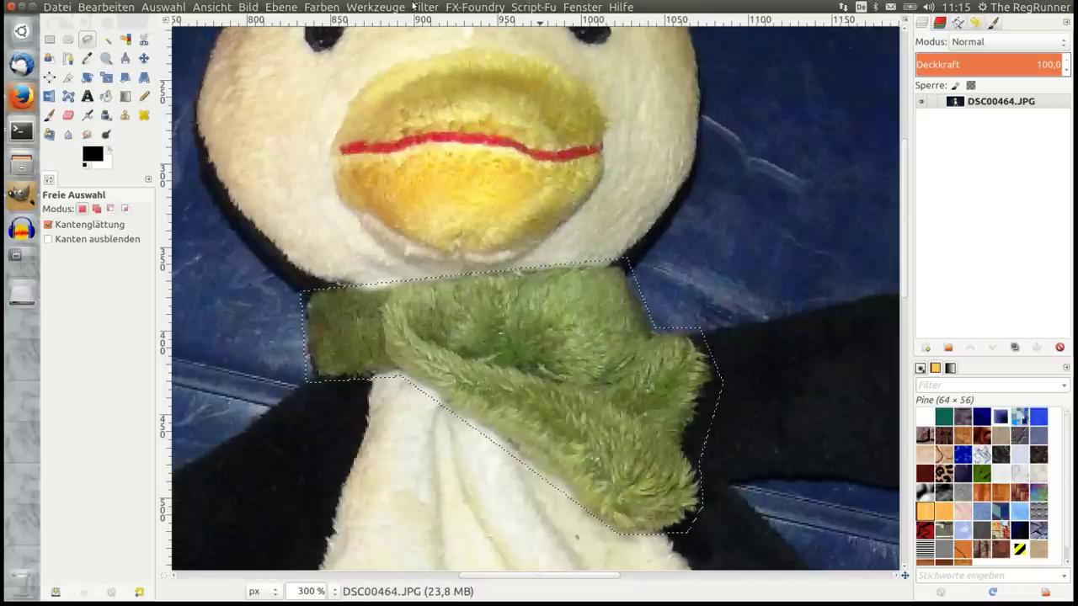
# - Rerun Heal selection on the scarf with Filling order set to Outwards from center
pyautogui.click(412, 7)
pyautogui.click(431, 43)
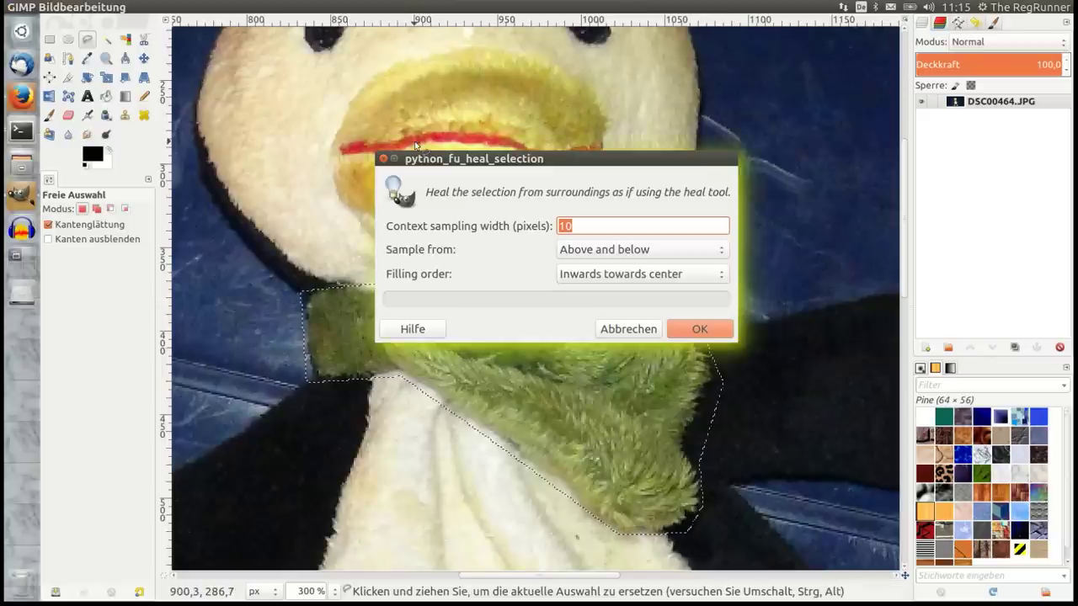
pyautogui.moveTo(651, 168); pyautogui.dragTo(489, 67)
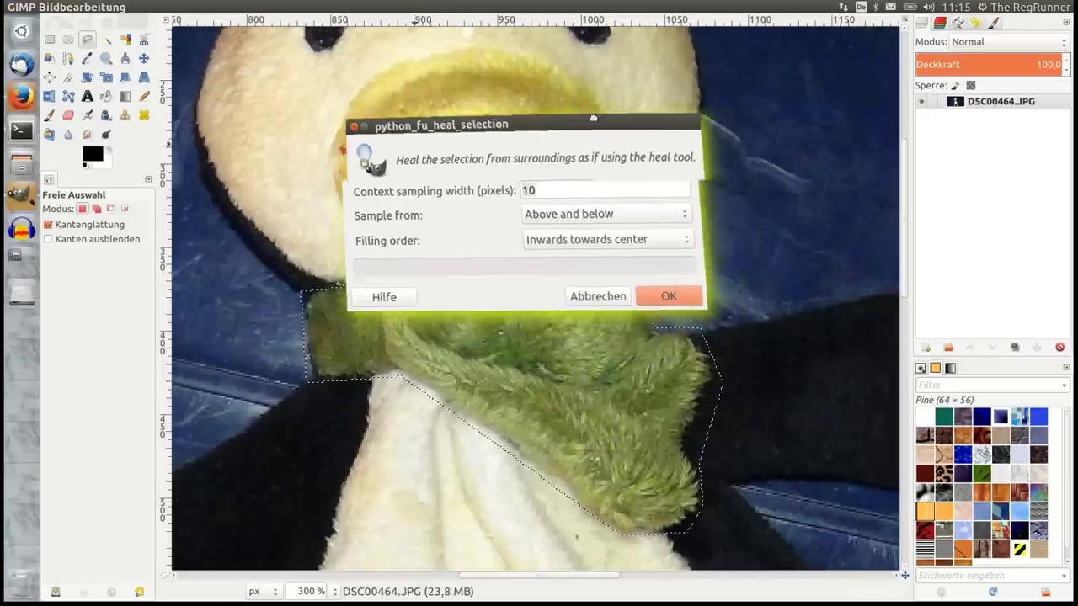
pyautogui.click(533, 173)
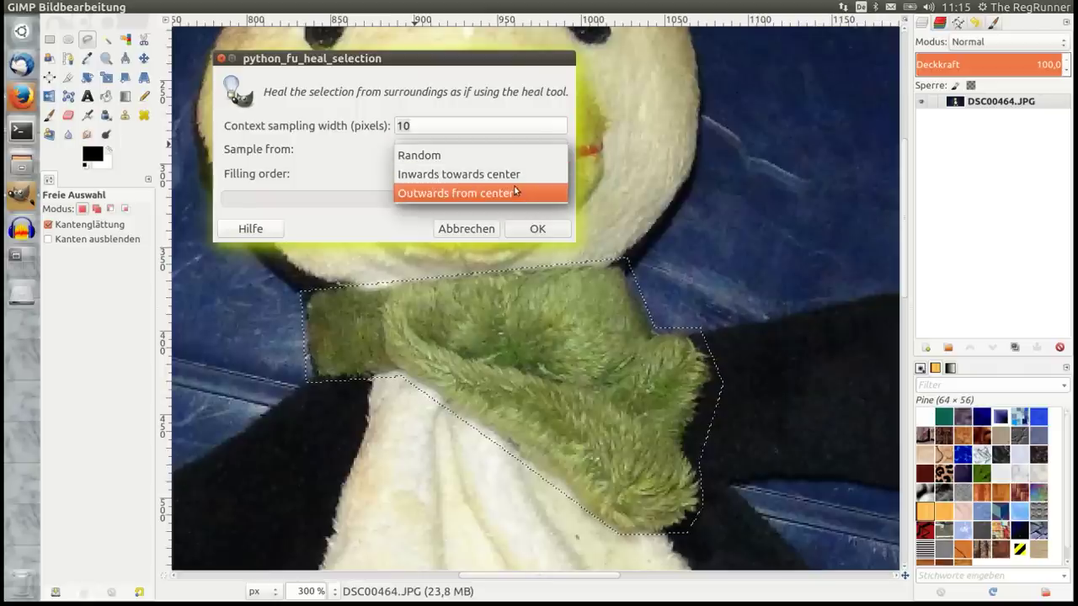
pyautogui.click(529, 193)
pyautogui.click(536, 228)
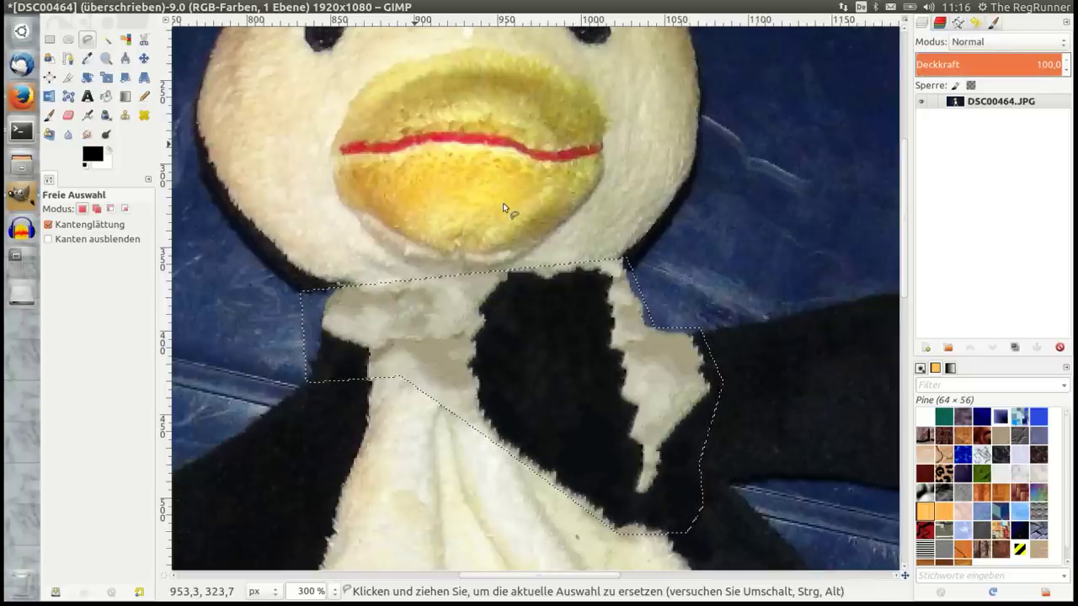
# - Zoom out and back in to inspect the outwards-filled heal on the whole penguin
pyautogui.scroll(-2, 571, 331)
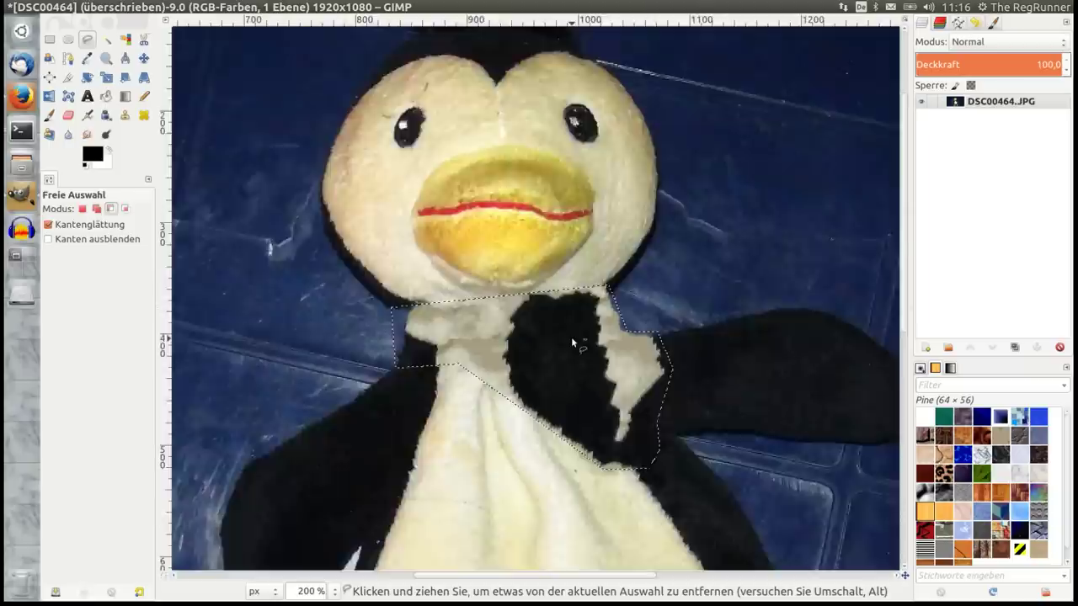
pyautogui.scroll(-1, 571, 331)
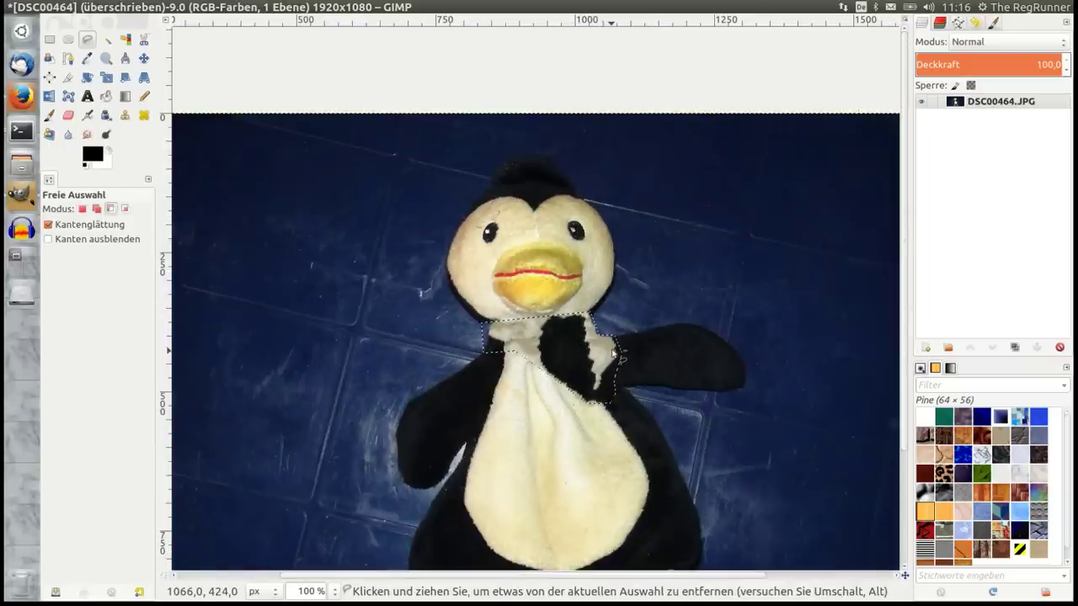
pyautogui.scroll(1, 619, 356)
pyautogui.scroll(1, 619, 355)
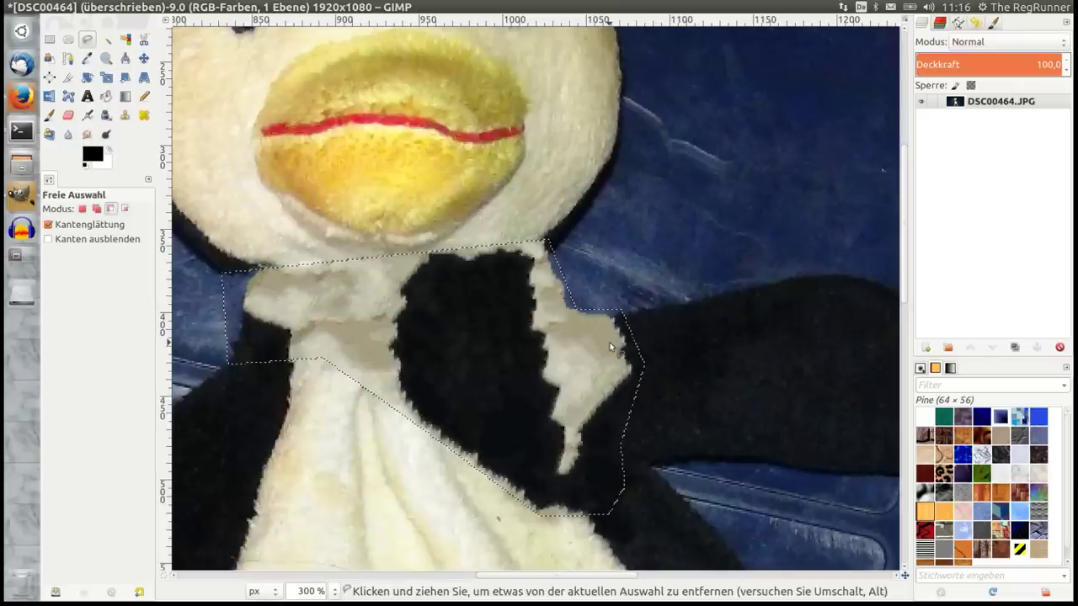
pyautogui.press('ctrl')
pyautogui.scroll(-2, 611, 347)
pyautogui.scroll(1, 611, 347)
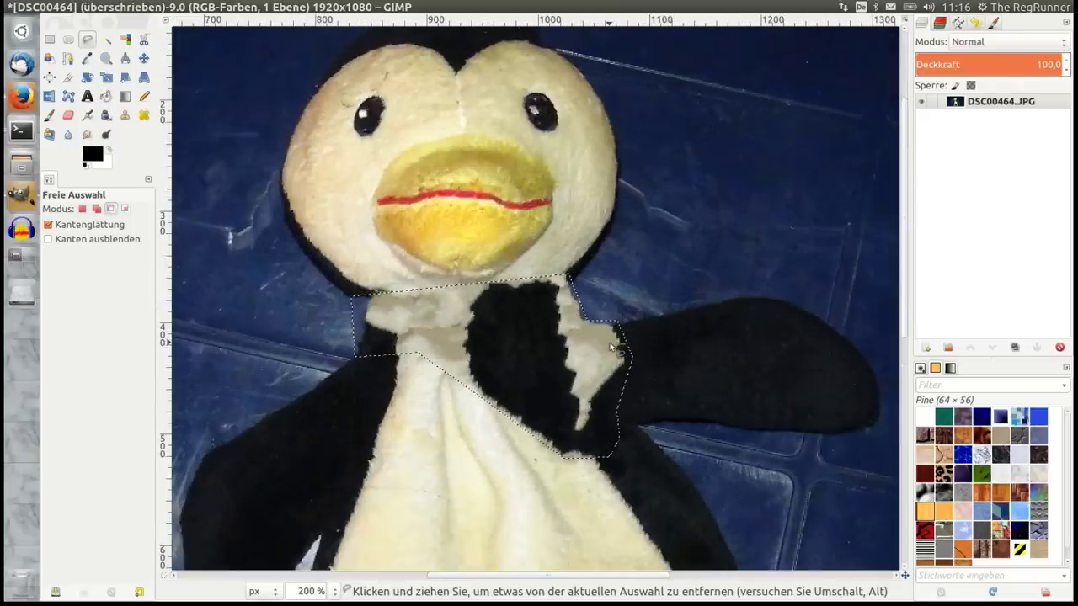
pyautogui.scroll(1, 611, 347)
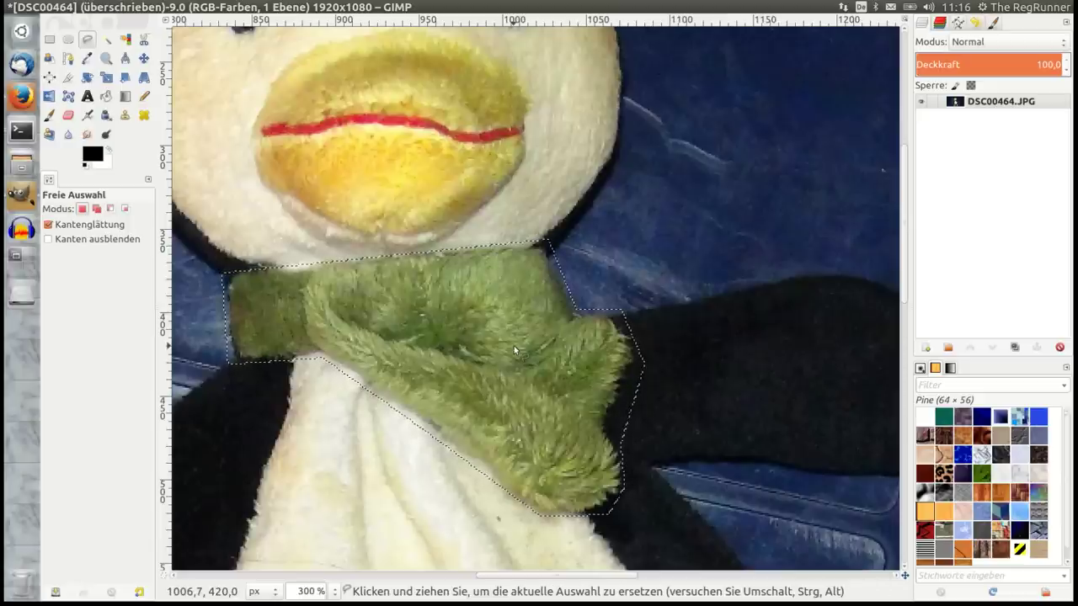
pyautogui.moveTo(485, 7)
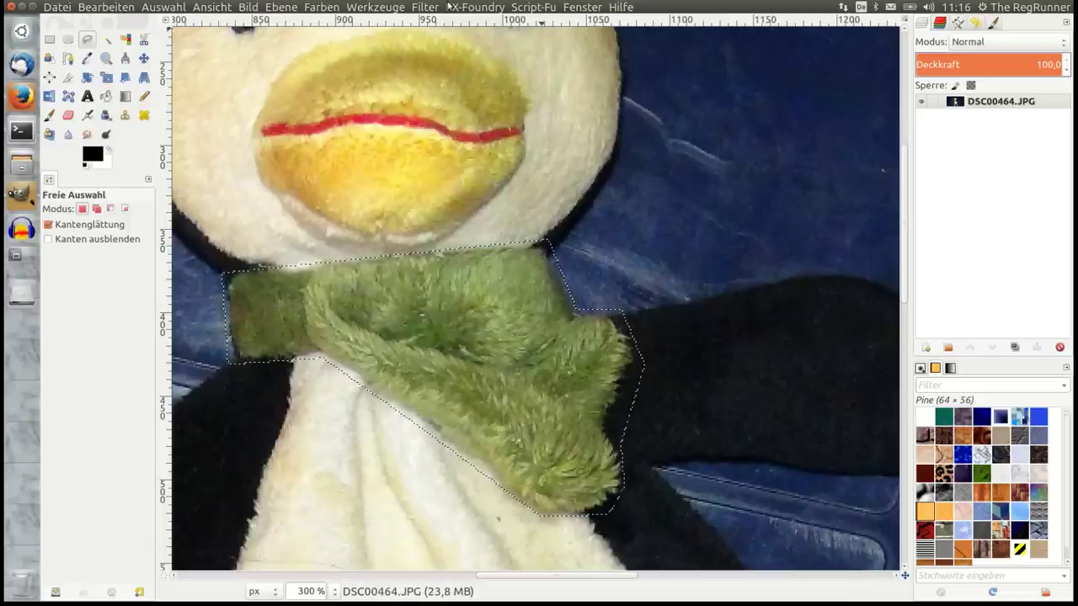
# - Re-run Heal selection on the scarf sampling from Sides, then undo it to restore the green scarf
pyautogui.click(426, 7)
pyautogui.click(437, 38)
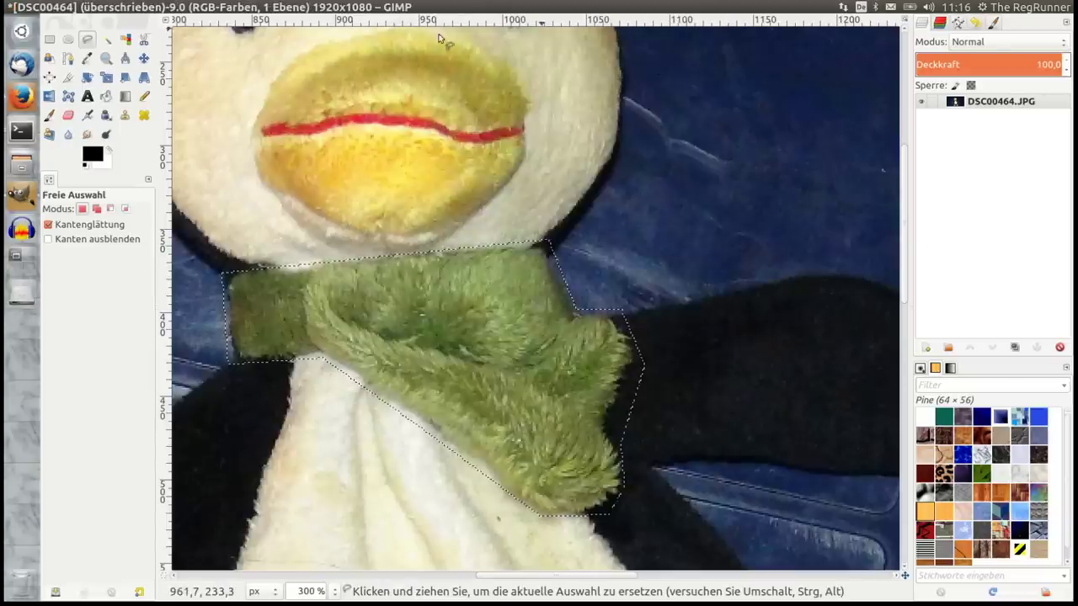
pyautogui.click(640, 250)
pyautogui.click(639, 250)
pyautogui.scroll(1, 640, 249)
pyautogui.moveTo(610, 162); pyautogui.dragTo(795, 39)
pyautogui.click(885, 206)
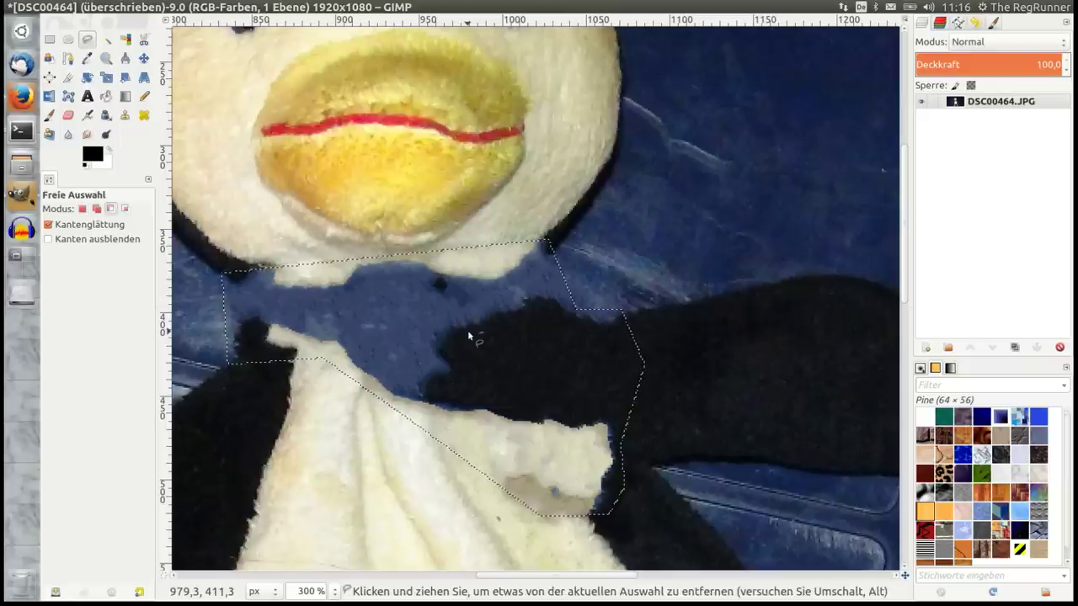
pyautogui.hotkey('ctrl', 'z')
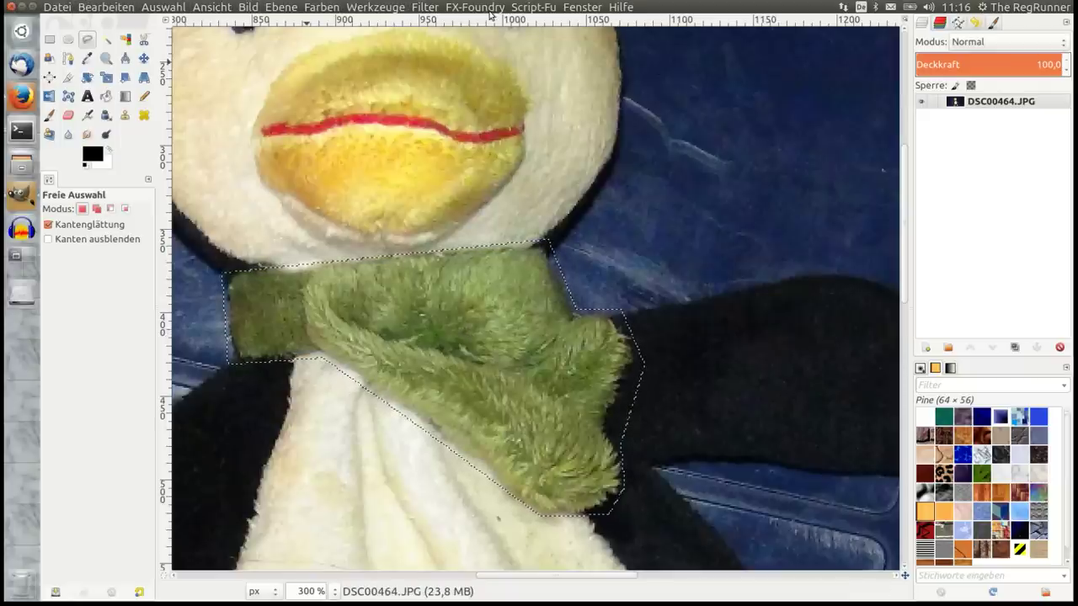
# - Reopen the Heal selection settings with Filling order set to Inwards towards center
pyautogui.click(436, 9)
pyautogui.click(454, 39)
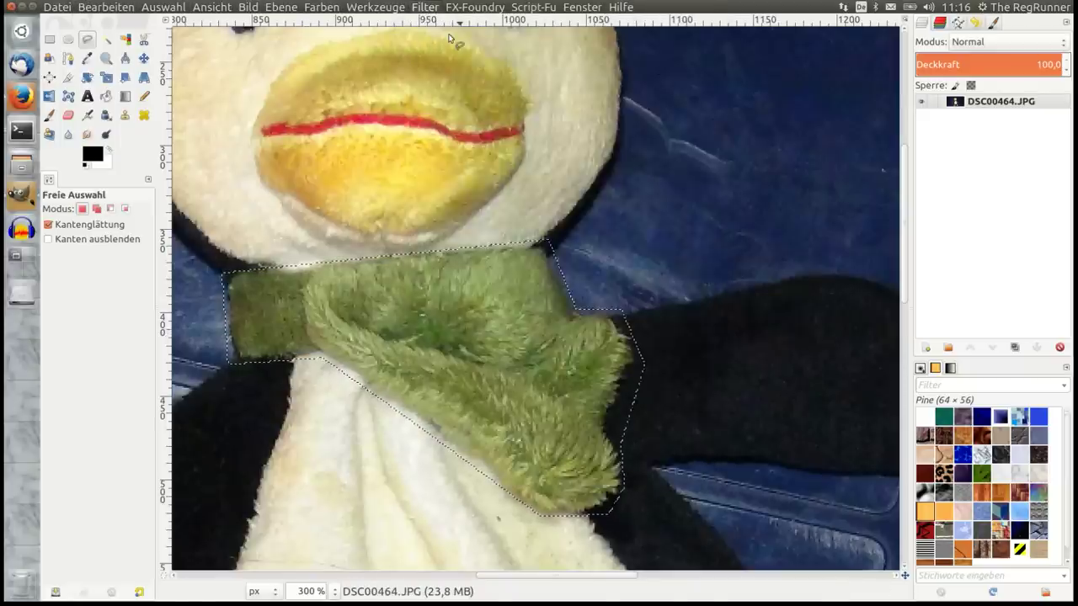
pyautogui.click(702, 276)
pyautogui.click(695, 257)
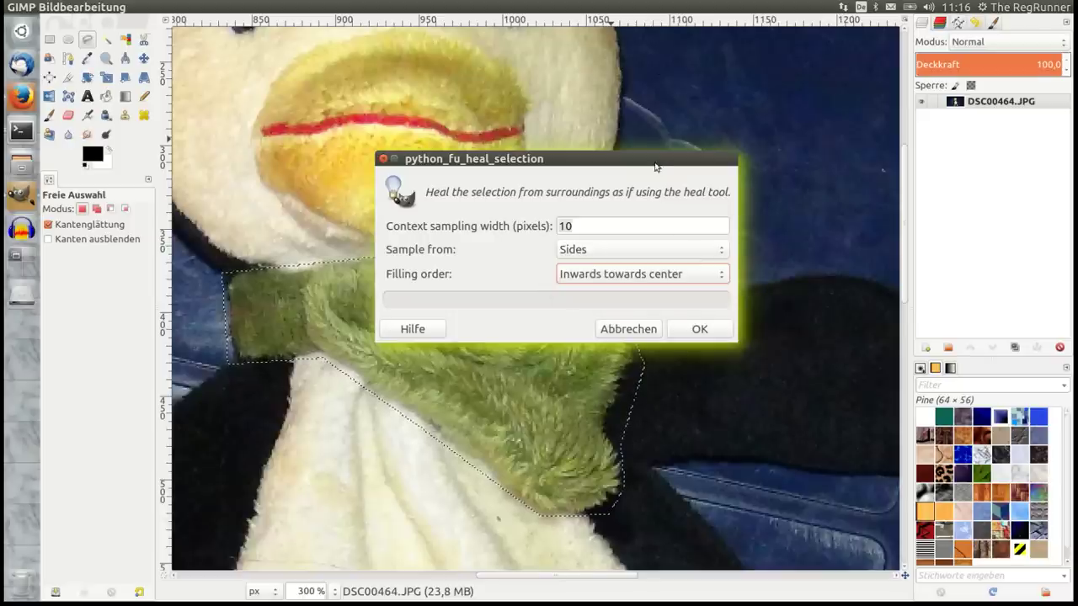
# - Run the Sides-sampled, inwards-filled heal on the scarf, then undo it and zoom out
pyautogui.moveTo(655, 166); pyautogui.dragTo(812, 44)
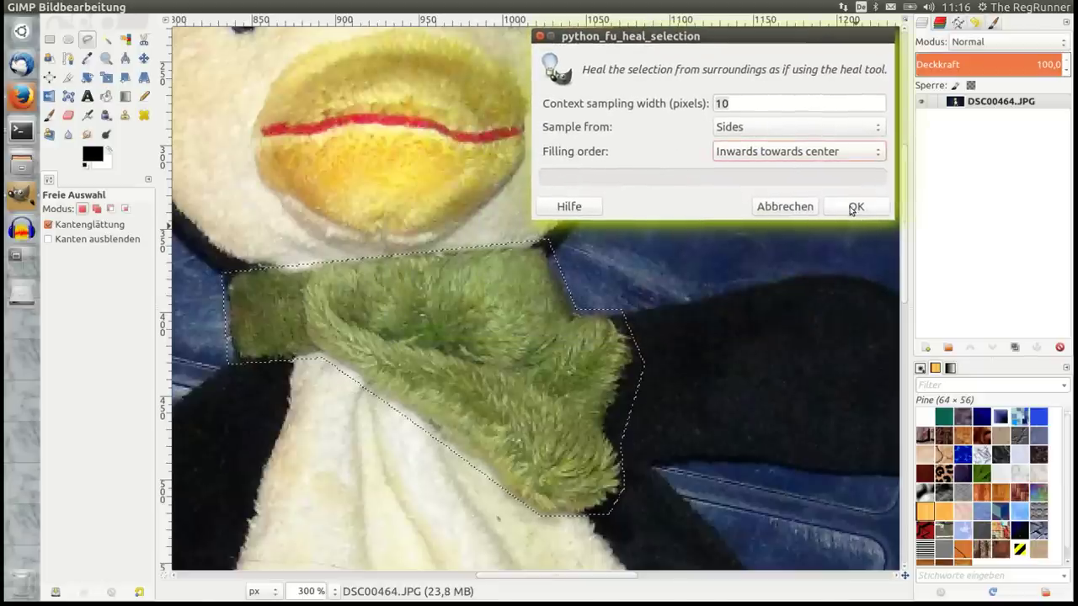
pyautogui.click(853, 208)
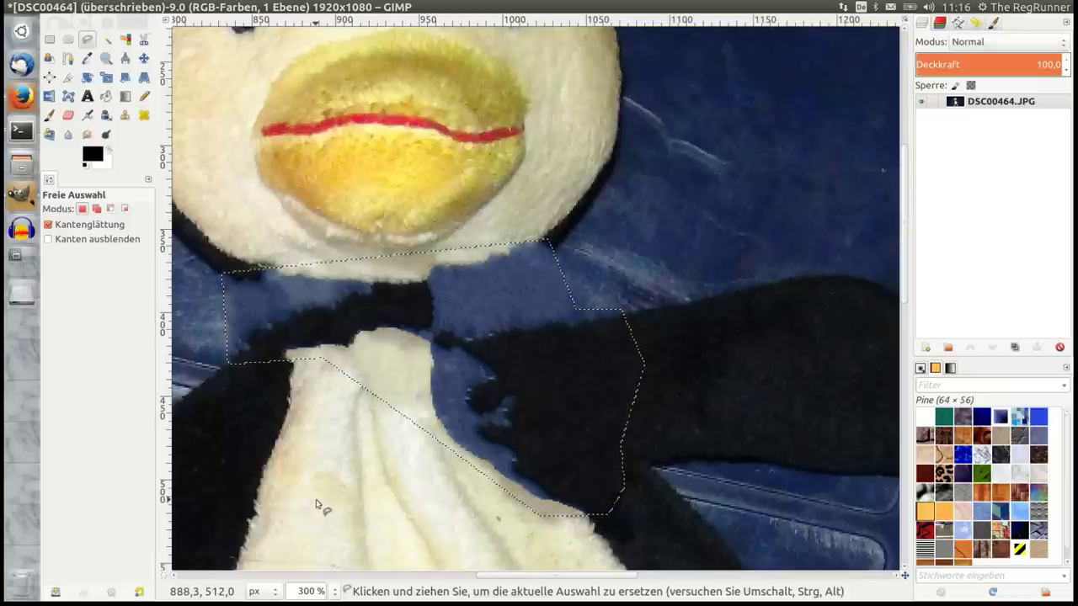
pyautogui.hotkey('ctrl', 'z')
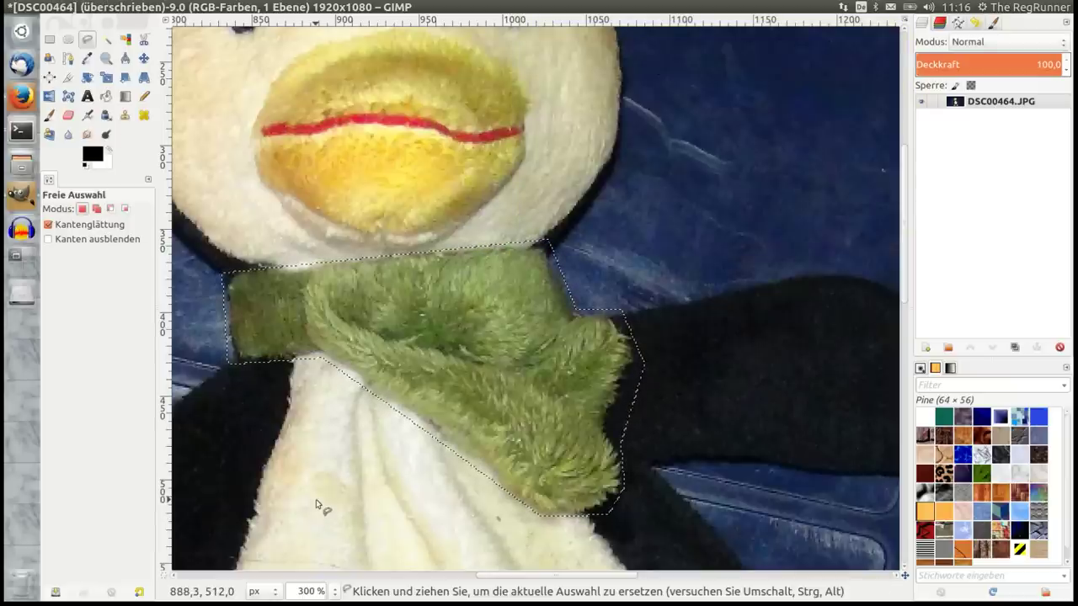
pyautogui.scroll(-4, 319, 505)
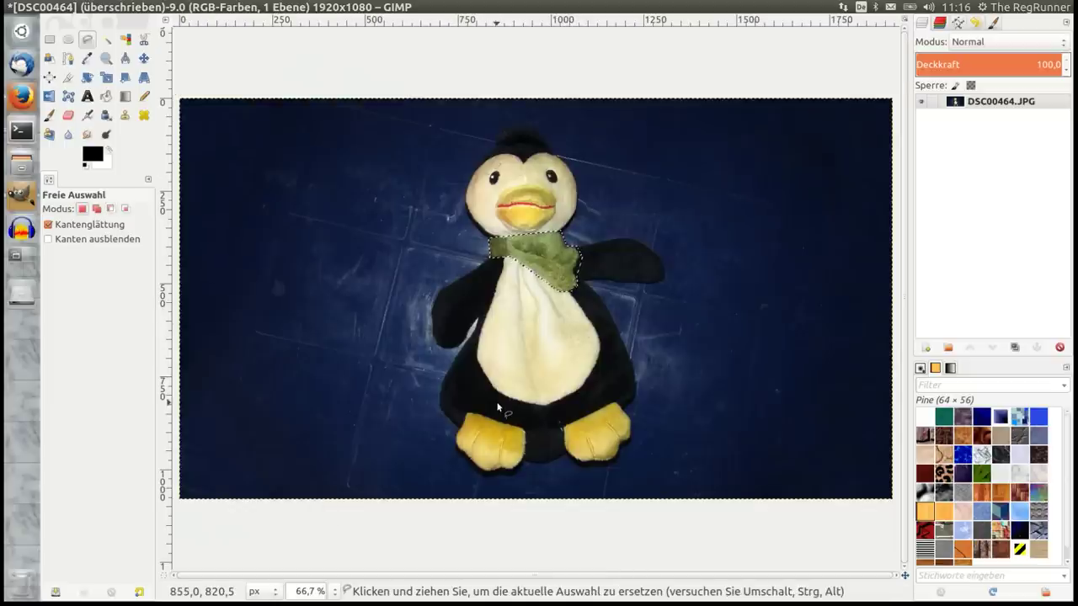
# - Zoom in by the right yellow foot and draw a polygon selection around the two white specks
pyautogui.keyDown('ctrl'); pyautogui.scroll(3, 569, 433); pyautogui.keyUp('ctrl')
pyautogui.keyDown('ctrl'); pyautogui.scroll(1, 569, 445); pyautogui.keyUp('ctrl')
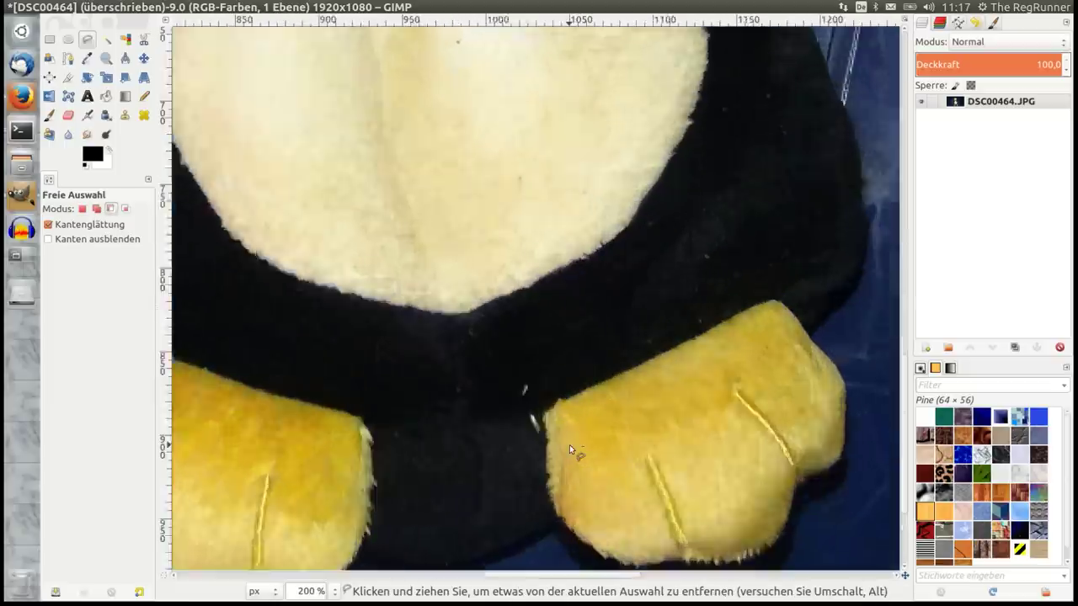
pyautogui.keyDown('ctrl'); pyautogui.scroll(2, 564, 441); pyautogui.keyUp('ctrl')
pyautogui.keyDown('ctrl'); pyautogui.scroll(2, 535, 411); pyautogui.keyUp('ctrl')
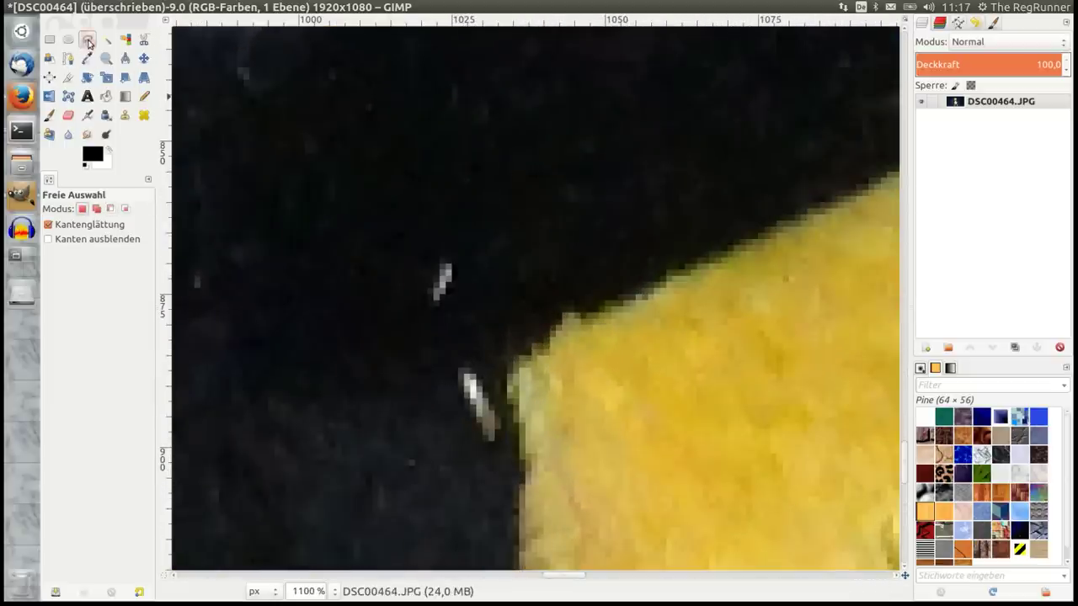
pyautogui.click(417, 211)
pyautogui.click(344, 367)
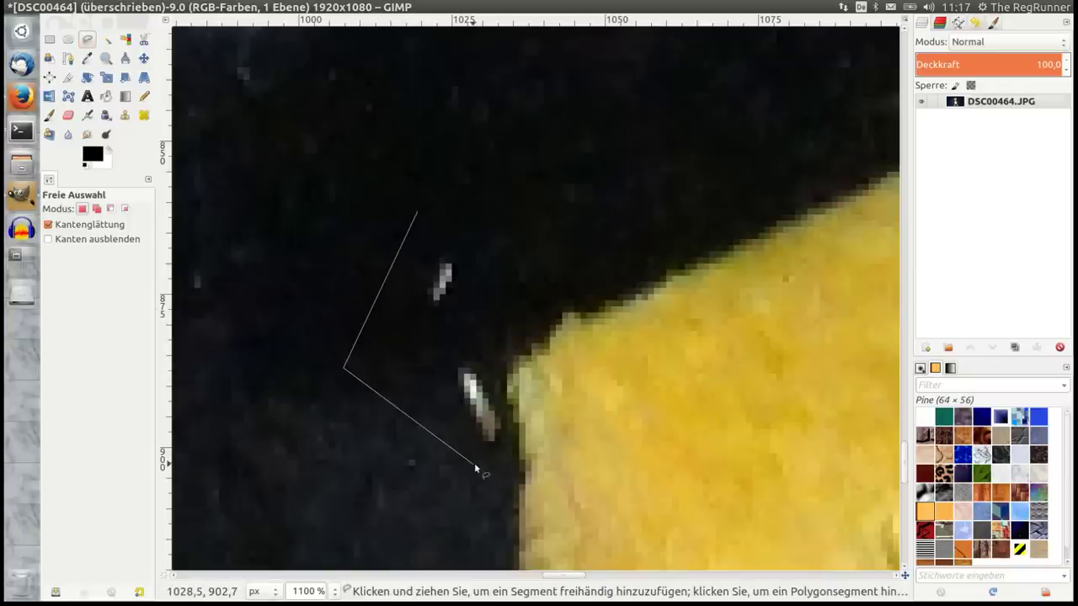
pyautogui.click(482, 464)
pyautogui.click(509, 434)
pyautogui.click(485, 350)
pyautogui.click(491, 261)
pyautogui.click(477, 206)
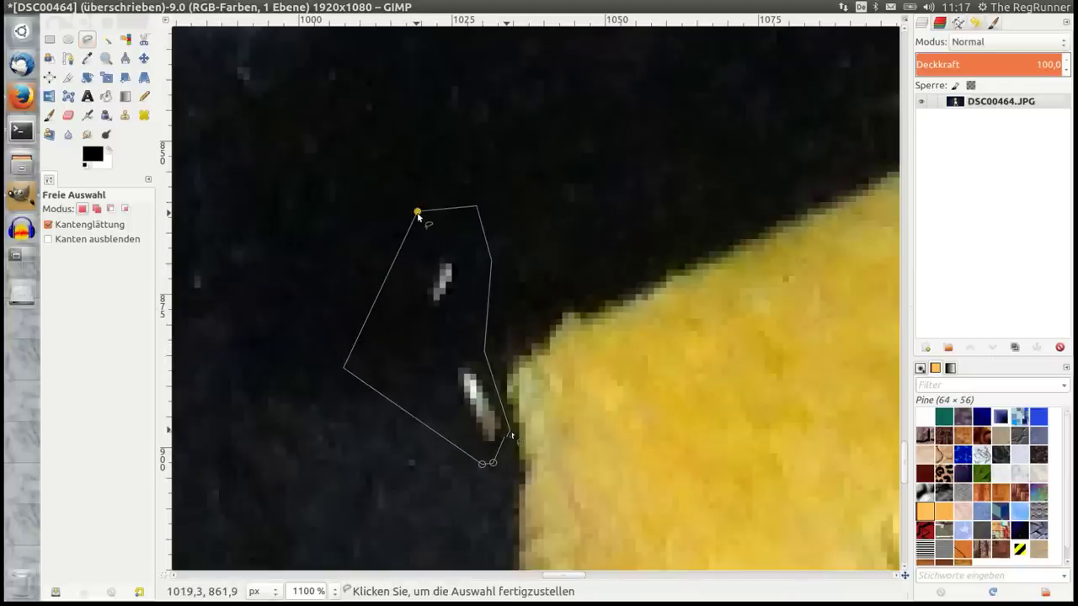
pyautogui.click(416, 212)
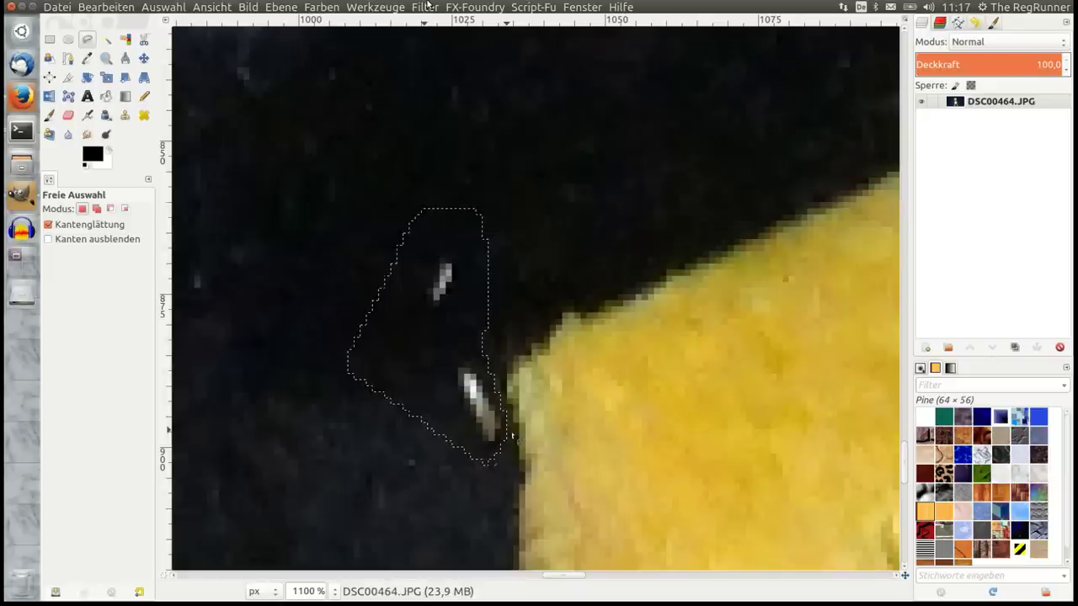
pyautogui.click(425, 7)
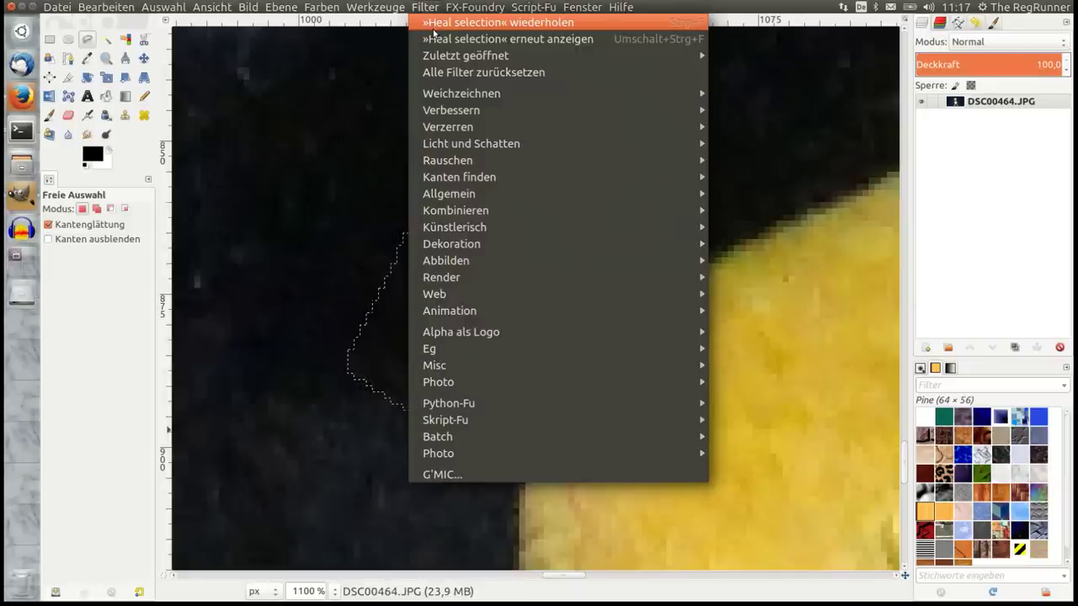
# - Heal the two specks with a context sampling width of 15, sampling from Above and below
pyautogui.click(433, 38)
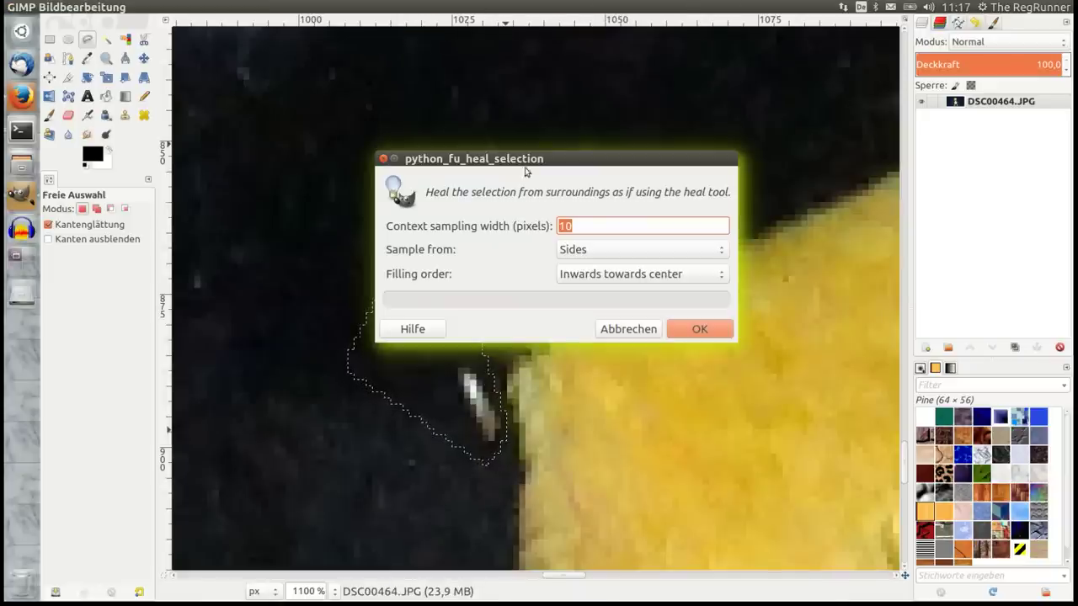
pyautogui.moveTo(525, 171); pyautogui.dragTo(627, 79)
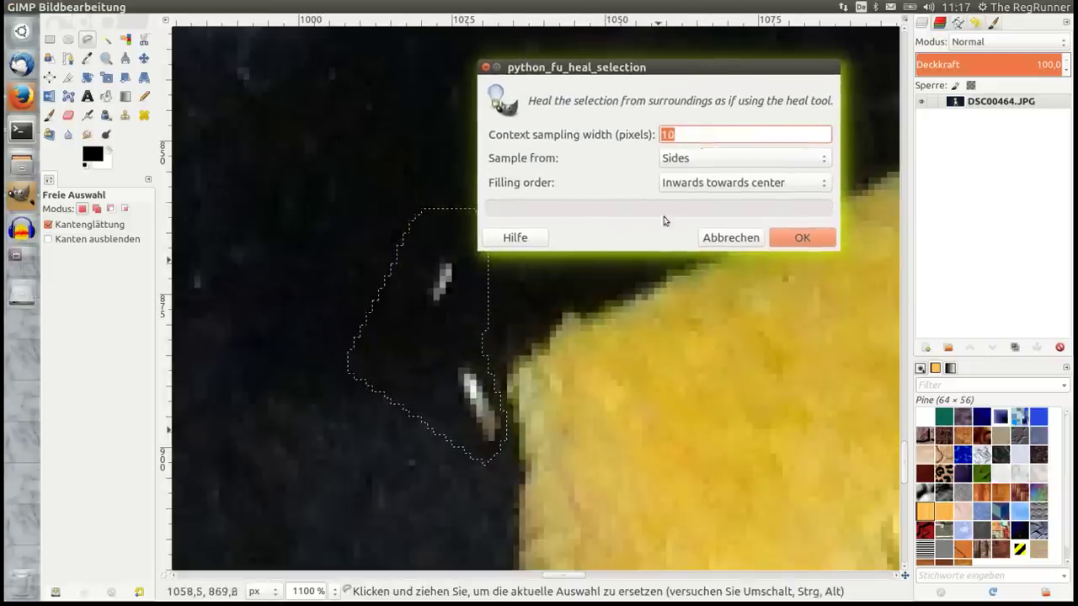
pyautogui.click(692, 138)
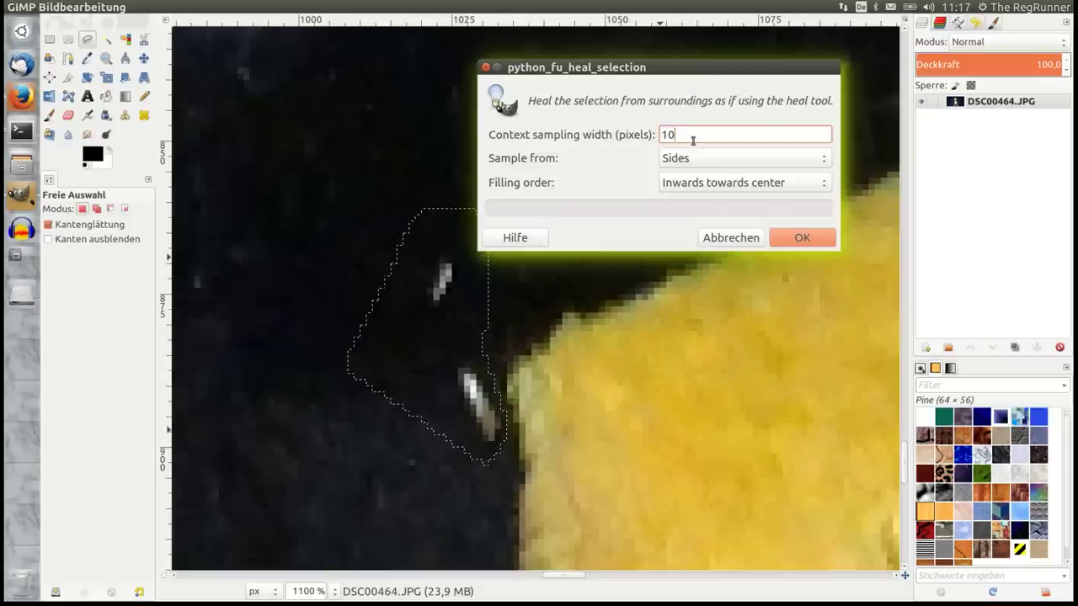
pyautogui.press('BackSpace')
pyautogui.press('BackSpace')
pyautogui.write('3')
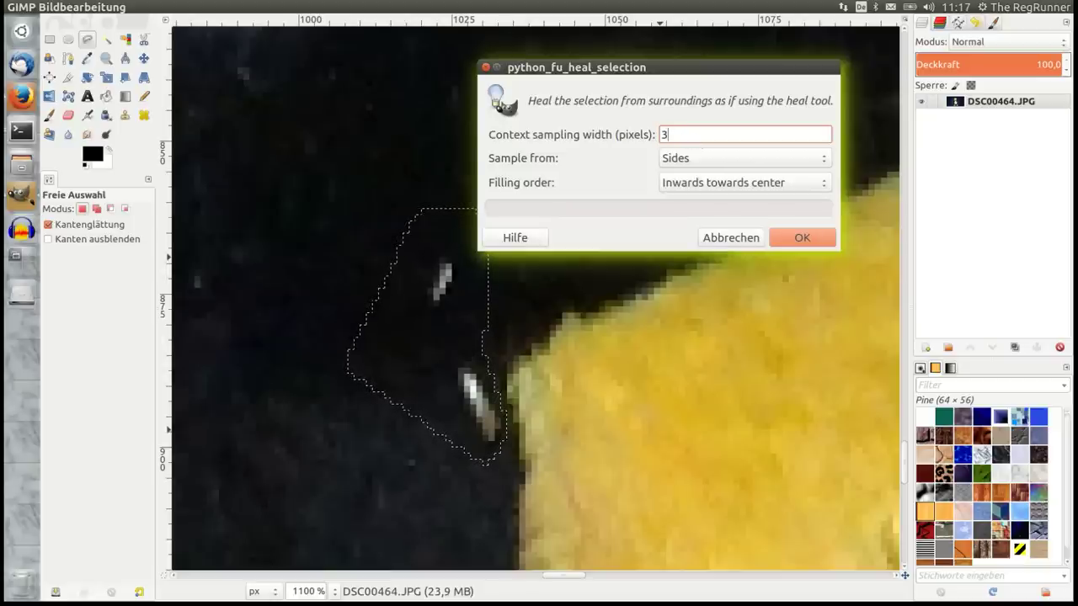
pyautogui.click(721, 158)
pyautogui.click(722, 157)
pyautogui.click(722, 158)
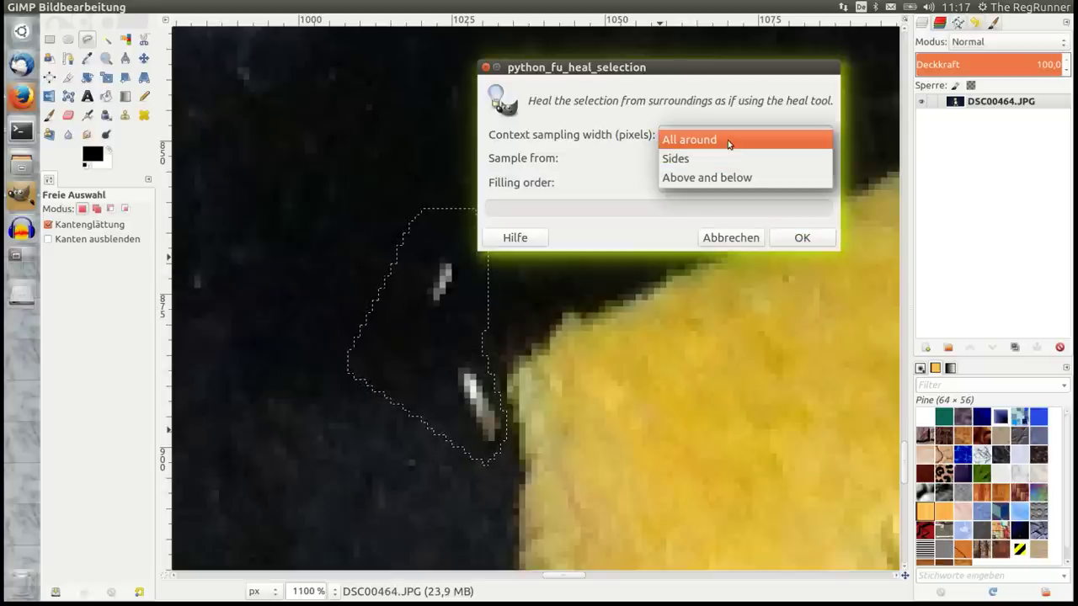
pyautogui.click(730, 176)
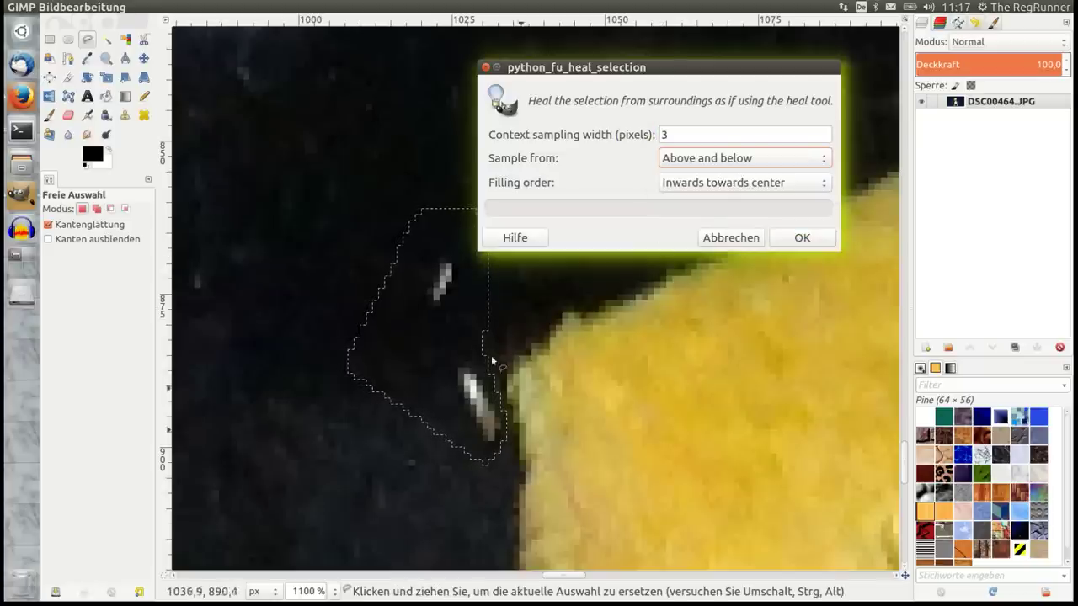
pyautogui.click(674, 136)
pyautogui.press('BackSpace')
pyautogui.write('15')
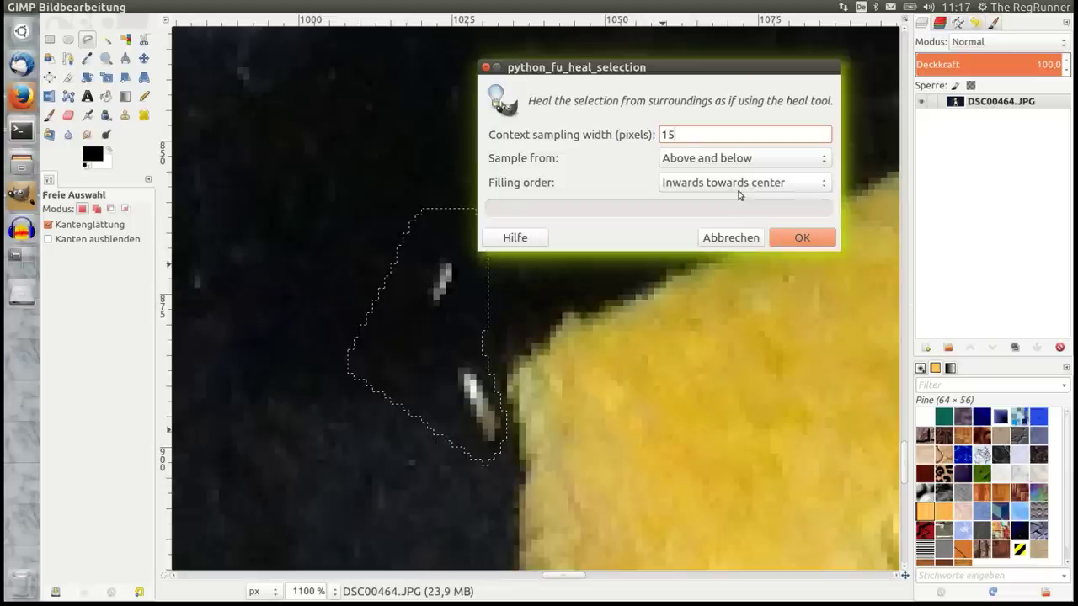
pyautogui.click(795, 241)
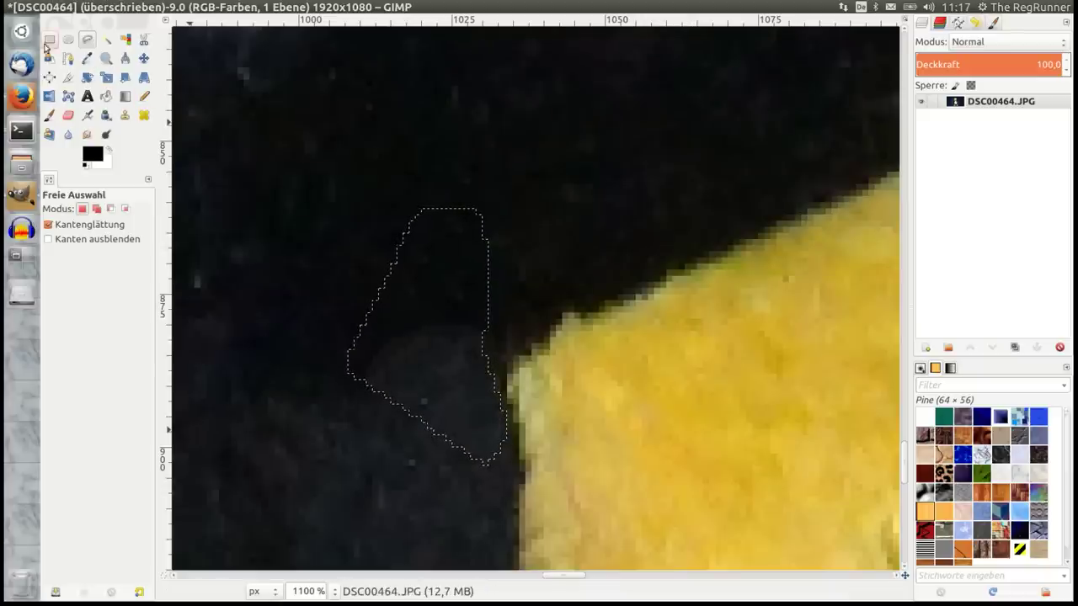
# - Drop the speck selection with Rectangle Select and zoom out to the whole cleaned photo
pyautogui.click(49, 39)
pyautogui.click(371, 164)
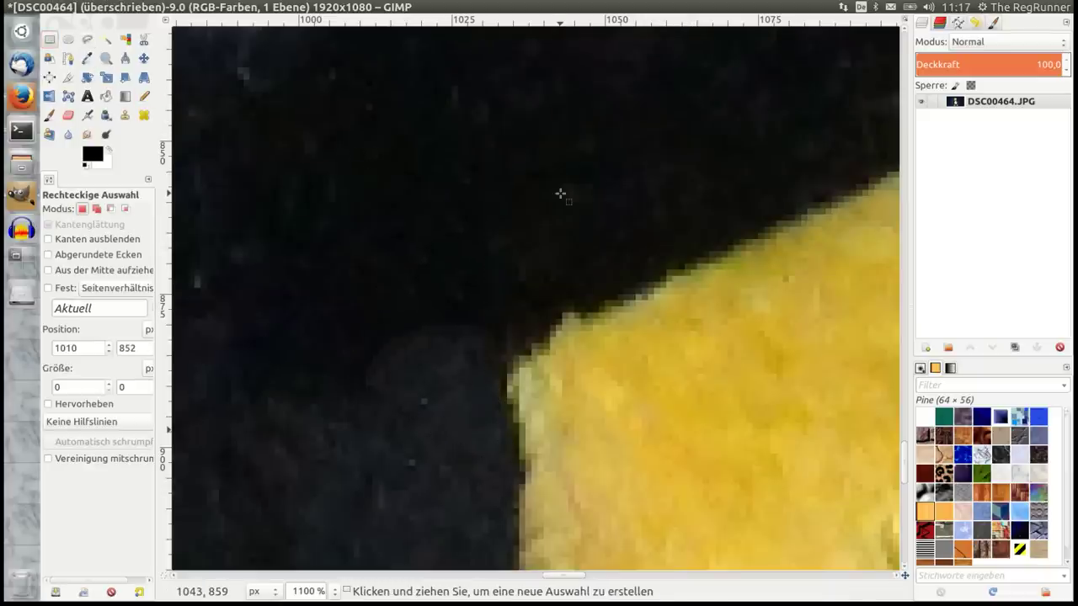
pyautogui.scroll(-2, 561, 194)
pyautogui.scroll(-2, 561, 194)
pyautogui.scroll(-1, 560, 194)
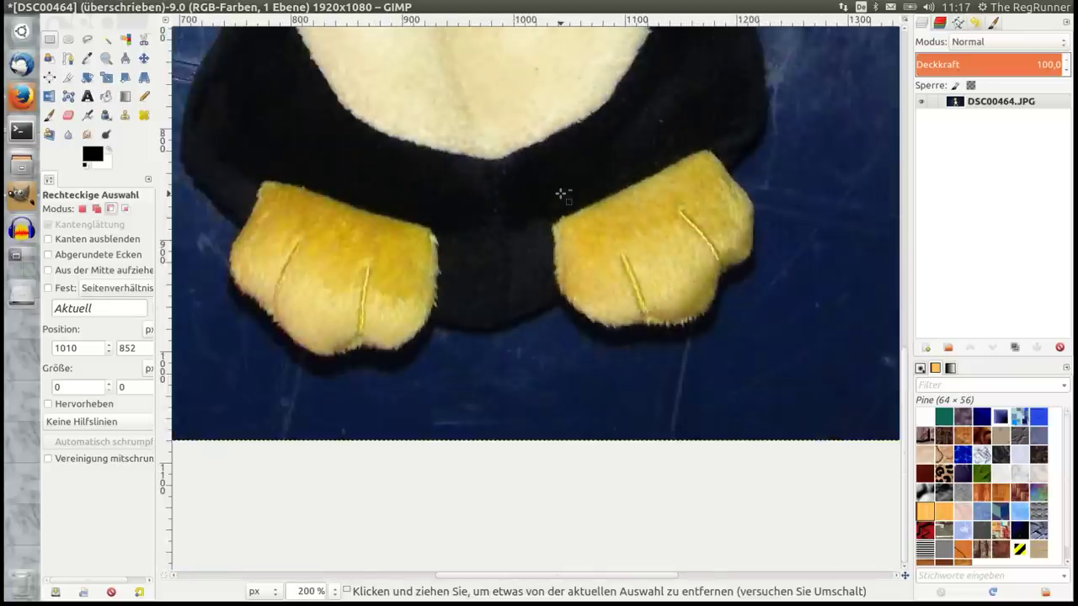
pyautogui.scroll(-2, 561, 194)
pyautogui.scroll(-3, 561, 193)
pyautogui.scroll(1, 568, 259)
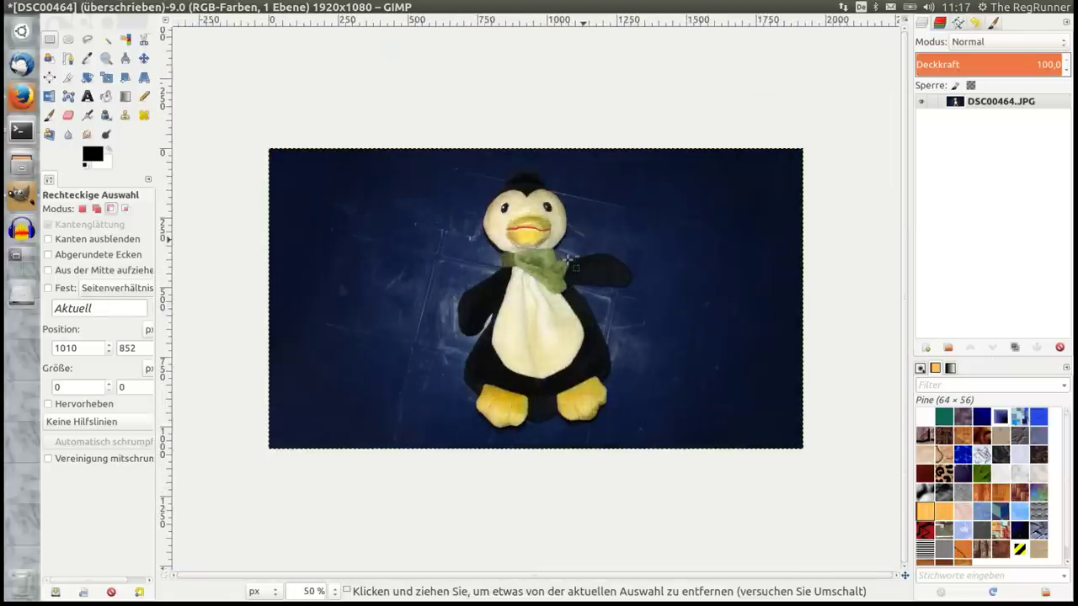
pyautogui.scroll(1, 570, 258)
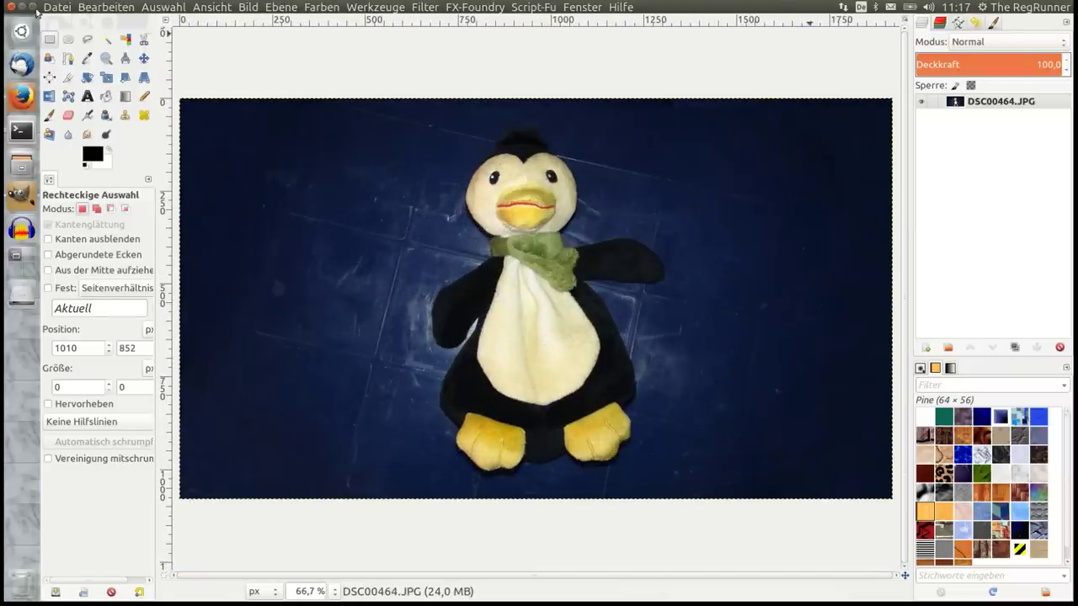
# - Minimize GIMP and the Heal selection article, then open a terminal for the gimp-plugin-registry install
pyautogui.click(22, 7)
pyautogui.click(21, 96)
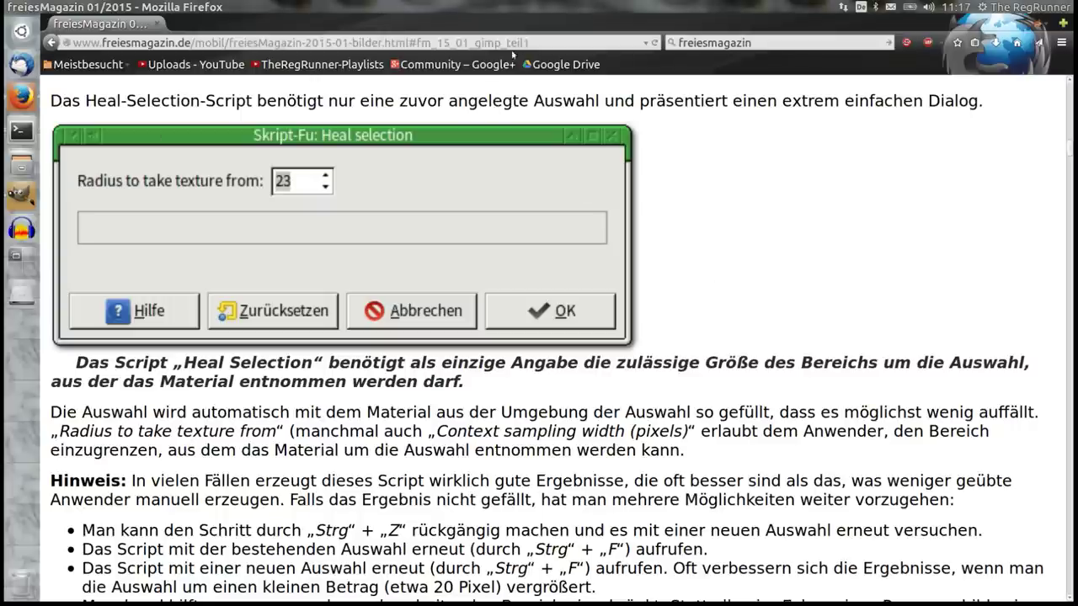
pyautogui.moveTo(563, 43); pyautogui.dragTo(126, 35)
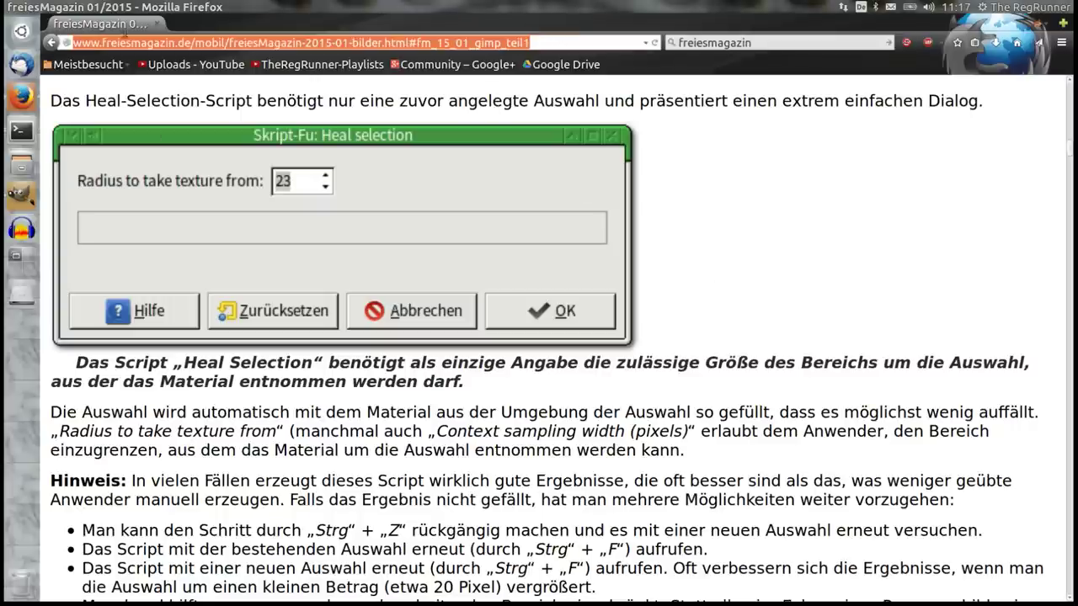
pyautogui.click(22, 7)
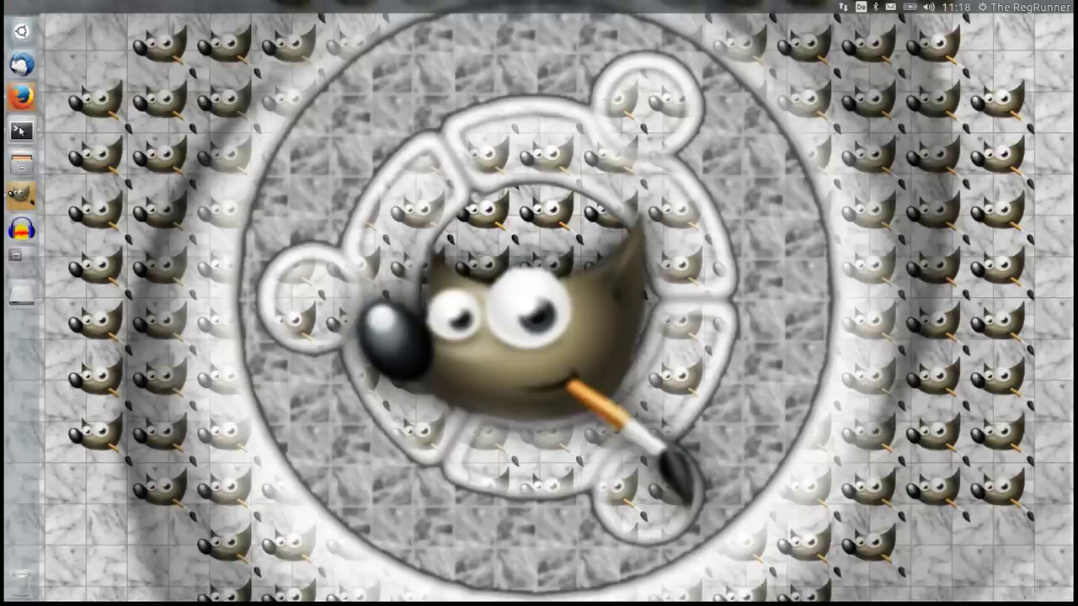
pyautogui.click(21, 130)
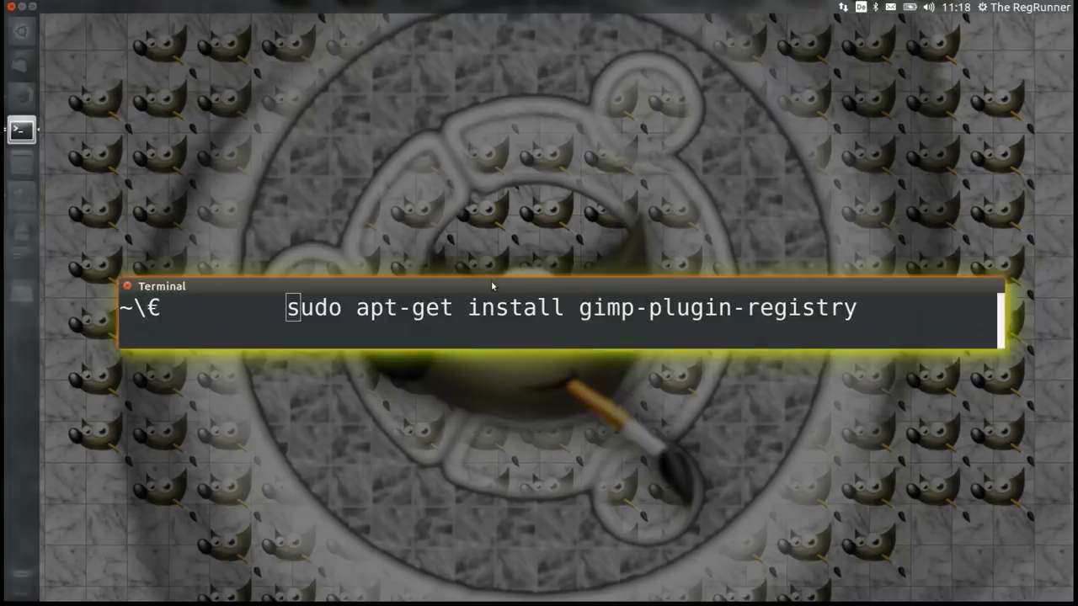